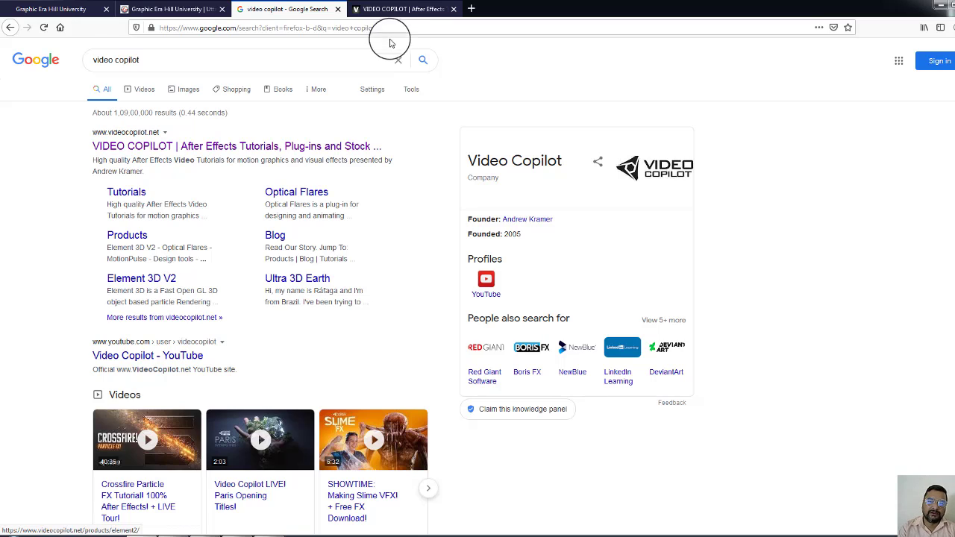
Look over the Video Copilot homepage, covering its 3D packs, tutorials, blog, products and stock footage sections.
click(380, 10)
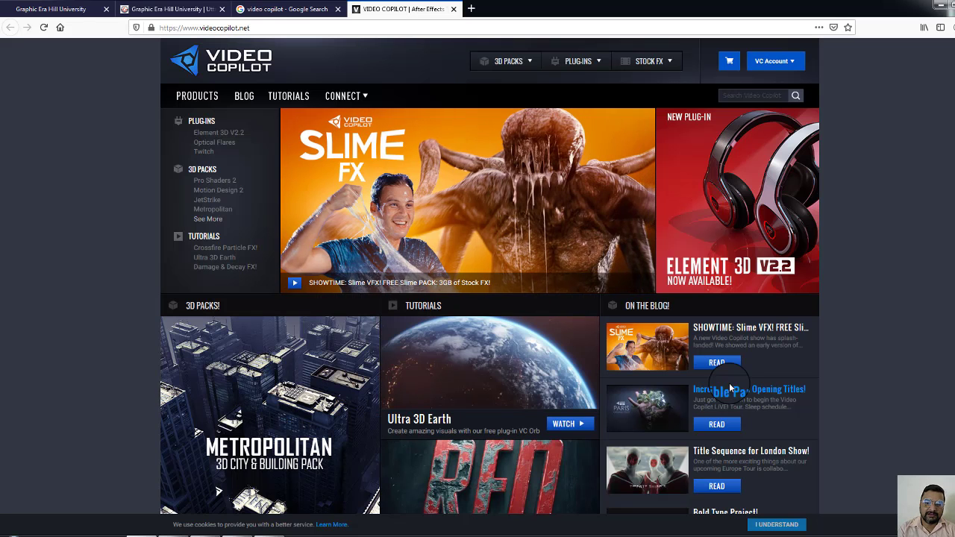
scroll(729, 382, down, 2)
scroll(730, 388, down, 3)
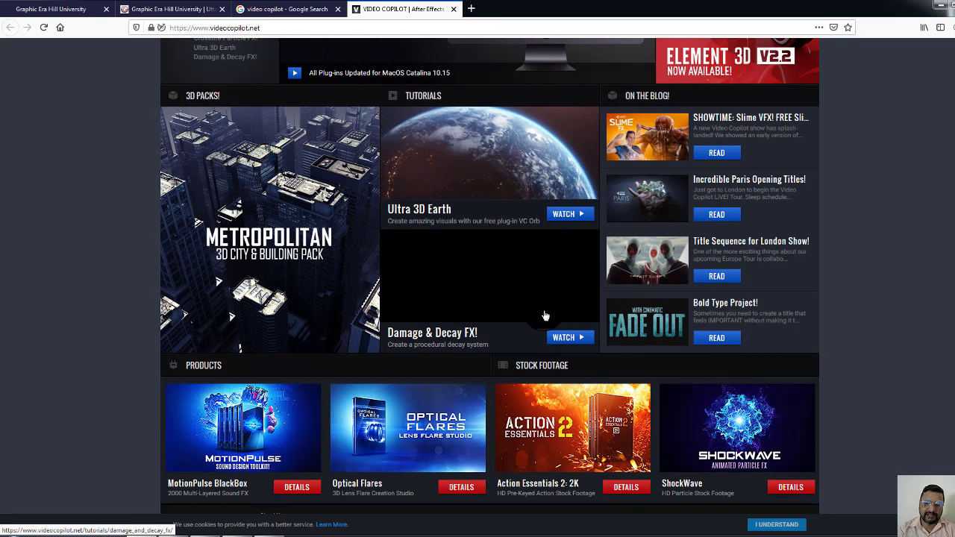
scroll(544, 316, down, 1)
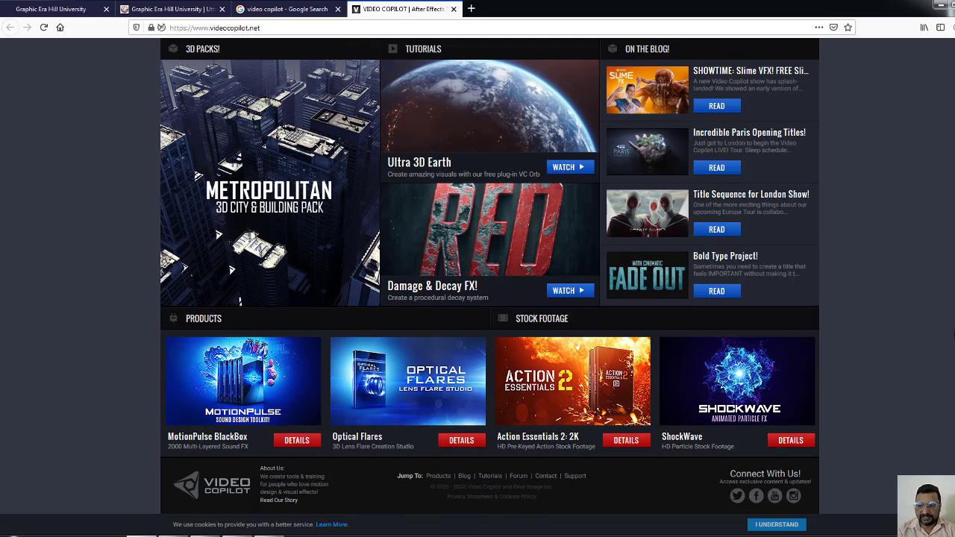
scroll(490, 276, up, 3)
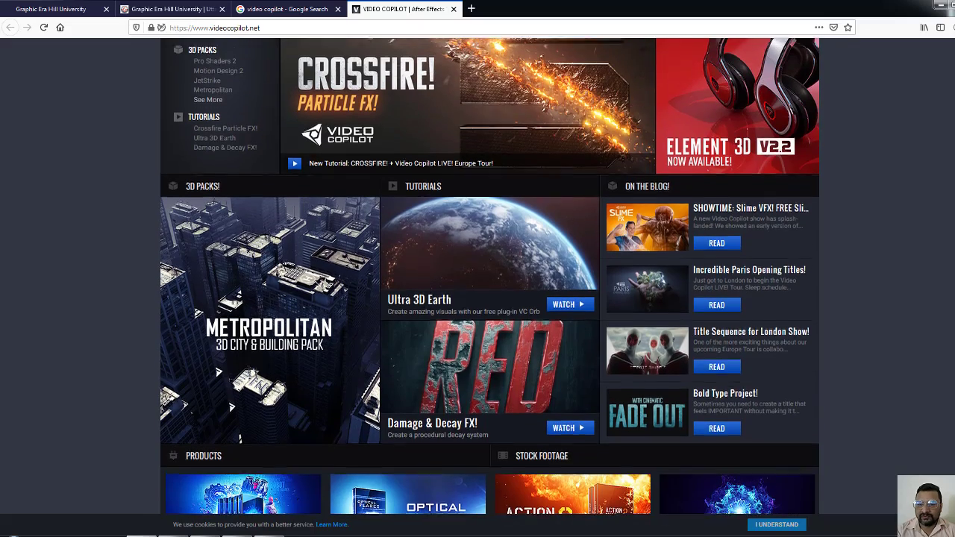
scroll(836, 234, up, 3)
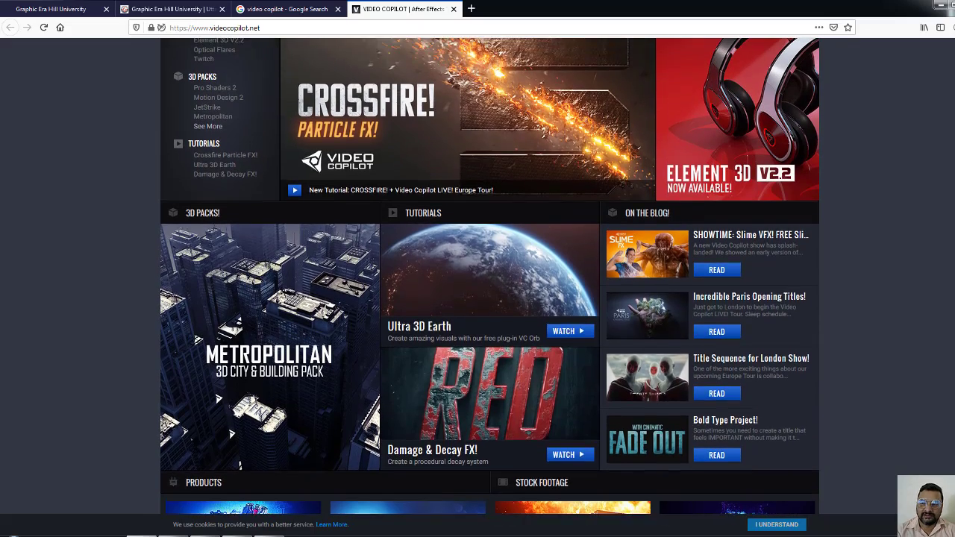
Switch to After Effects and start a new project, discarding the changes to the open untitled project.
click(938, 9)
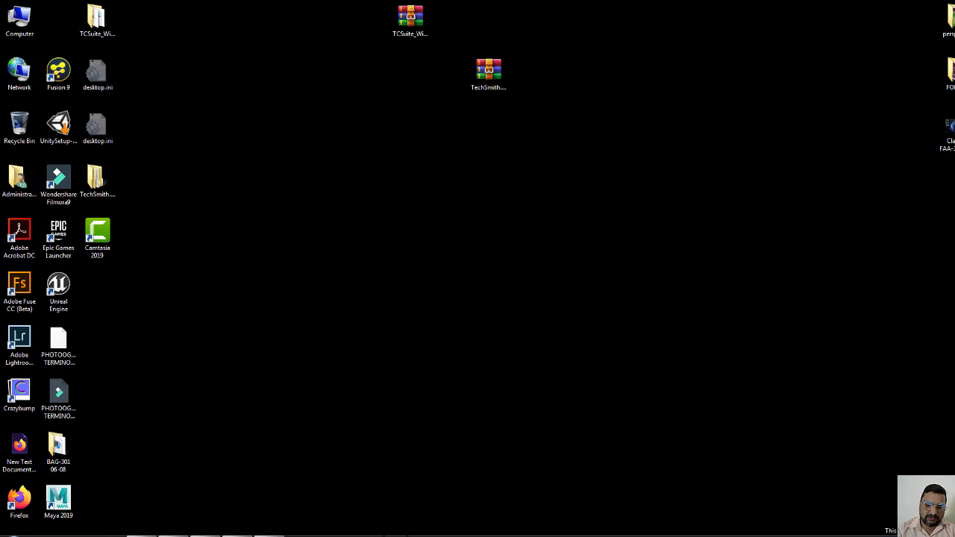
right_click(380, 277)
click(420, 302)
click(206, 534)
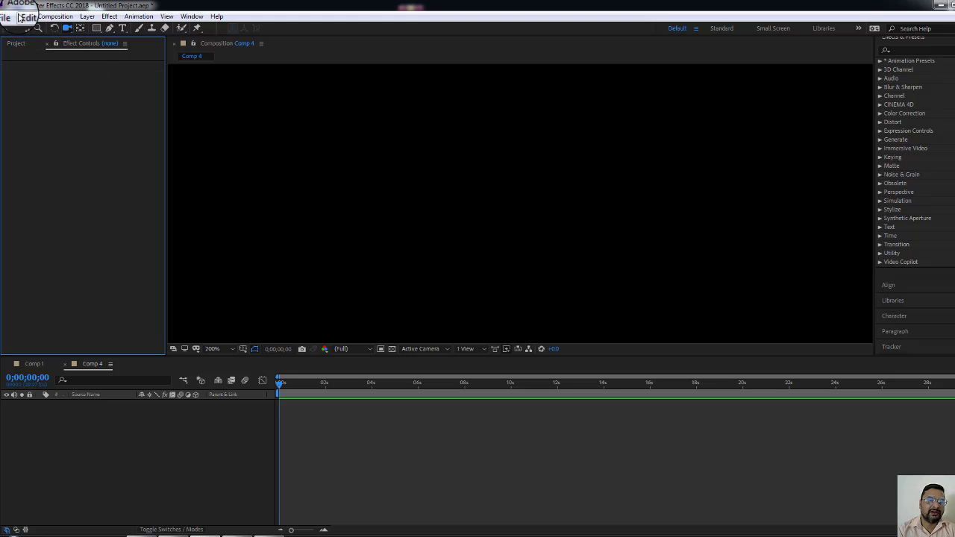
click(9, 17)
mouse_move(30, 28)
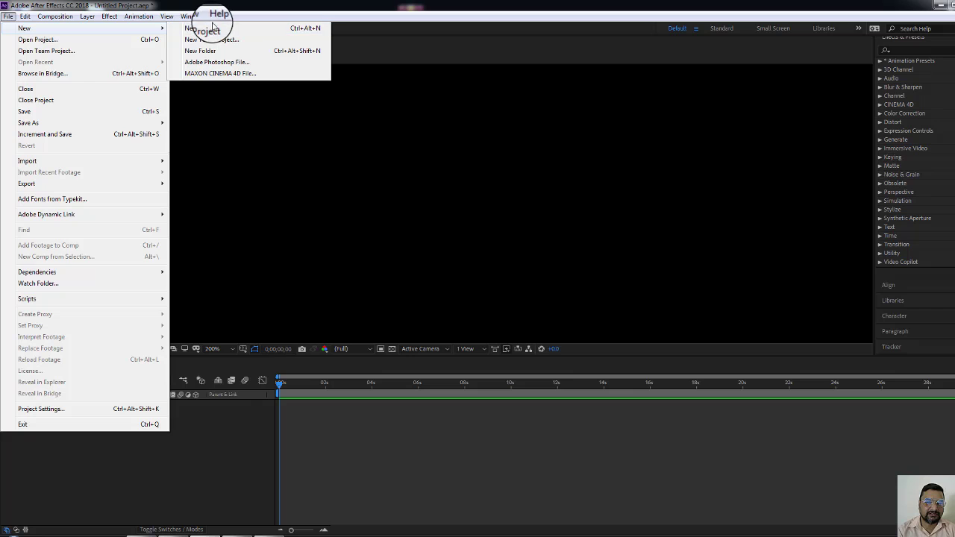
click(215, 30)
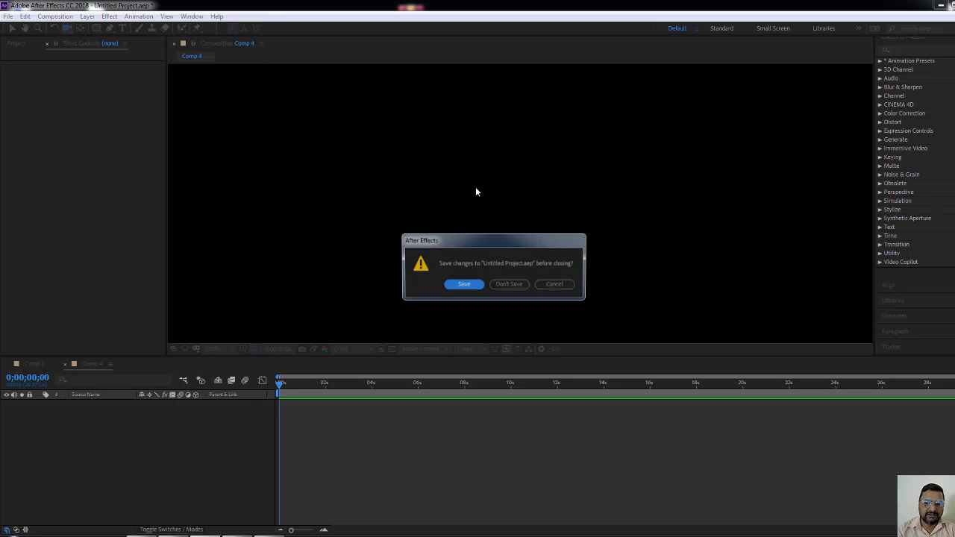
click(502, 284)
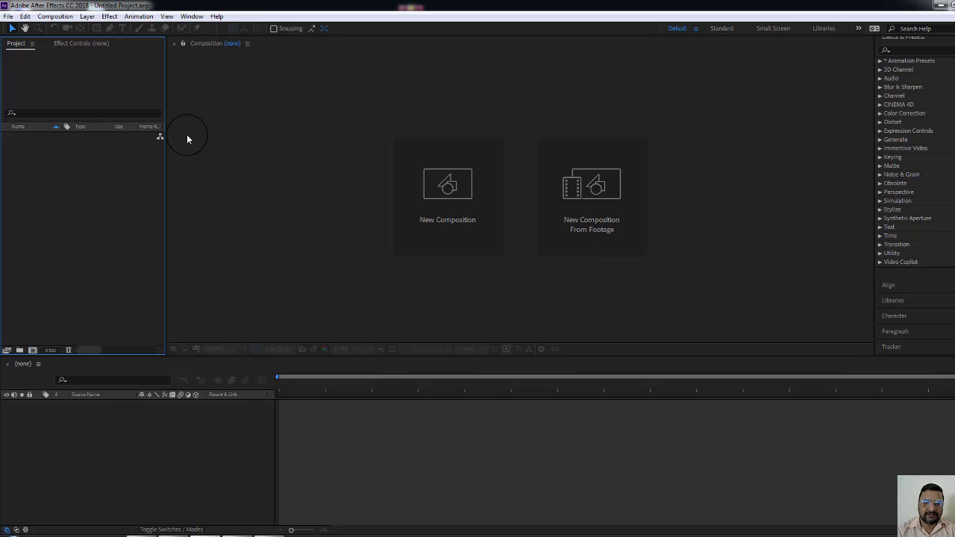
Create a composition named Comp 1 with the HDTV 1080 29.97 preset, a 30-second duration and a black background.
click(453, 196)
drag(433, 135, 464, 111)
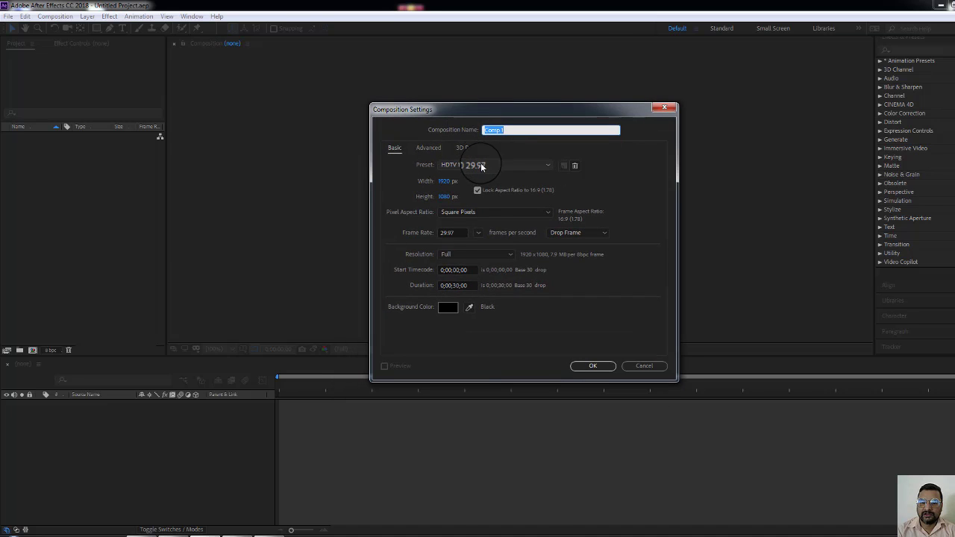
click(481, 166)
click(481, 165)
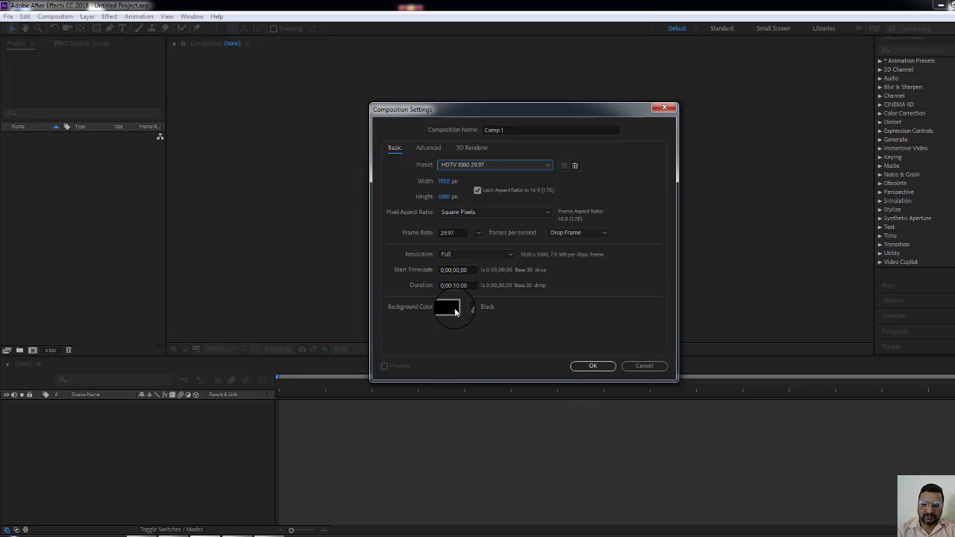
click(586, 367)
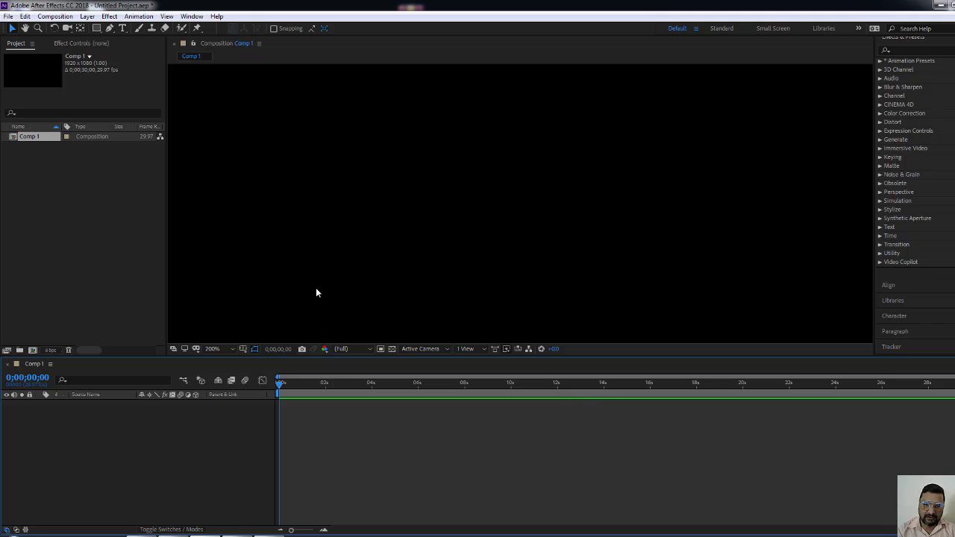
Fit the composition to the viewer and make the viewer area slightly taller.
scroll(337, 245, down, 4)
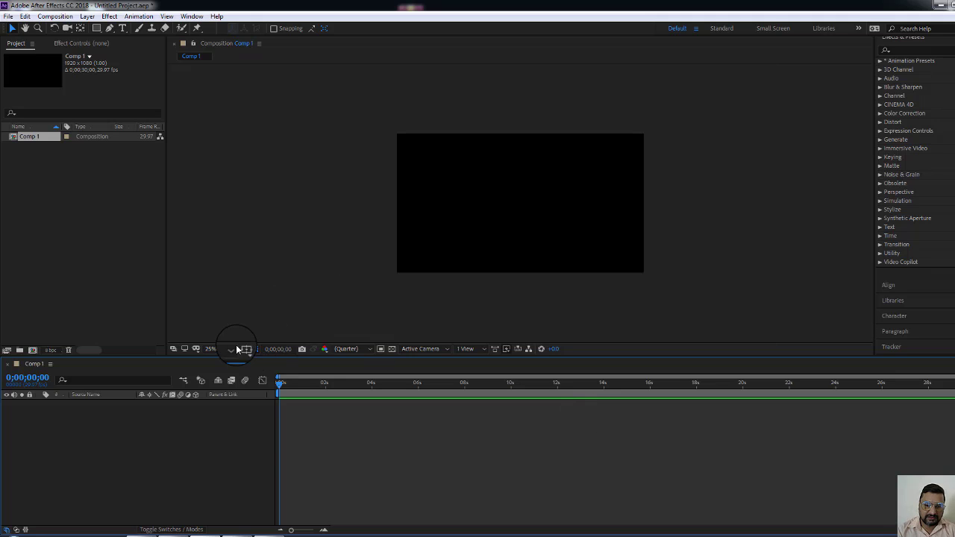
click(237, 349)
click(225, 176)
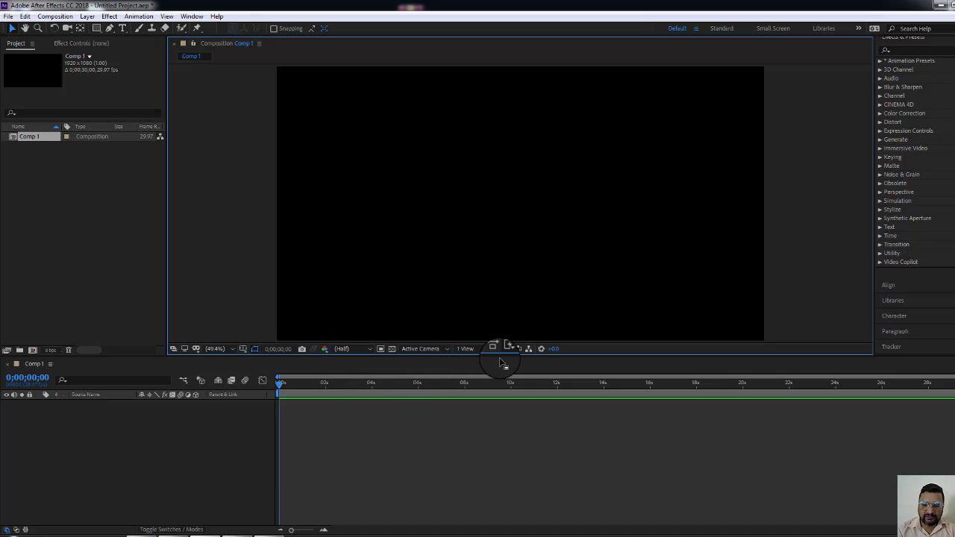
drag(506, 355, 507, 368)
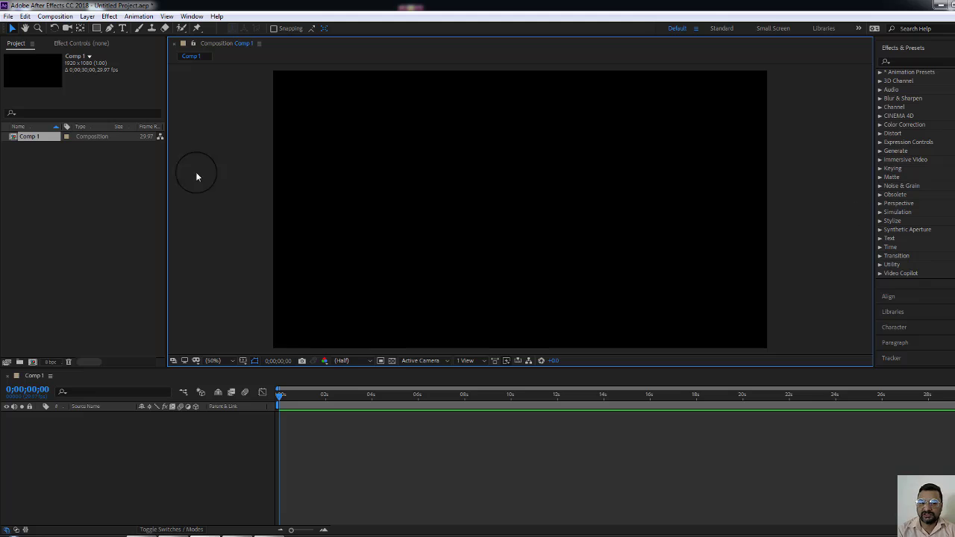
click(84, 287)
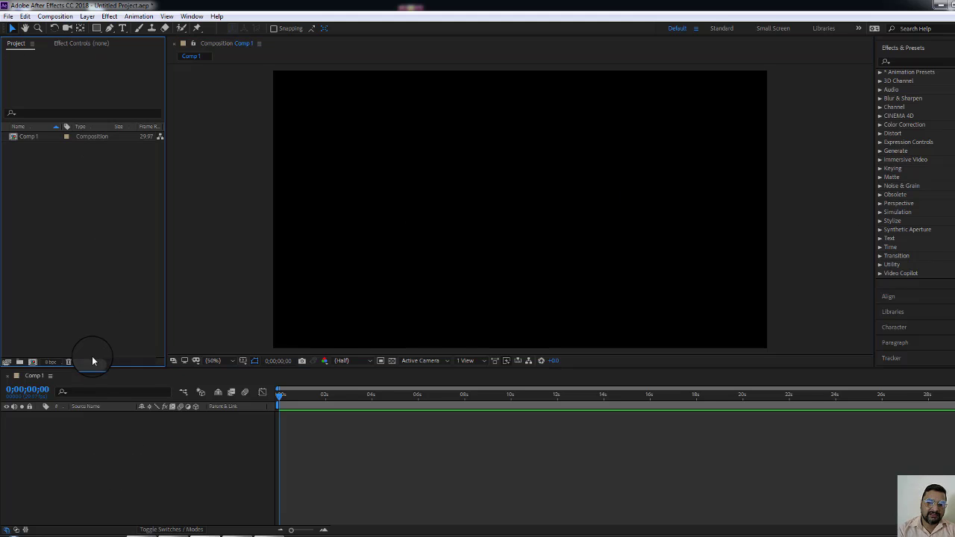
Add a black 1920 x 1080 px solid layer named ED to the composition.
right_click(114, 459)
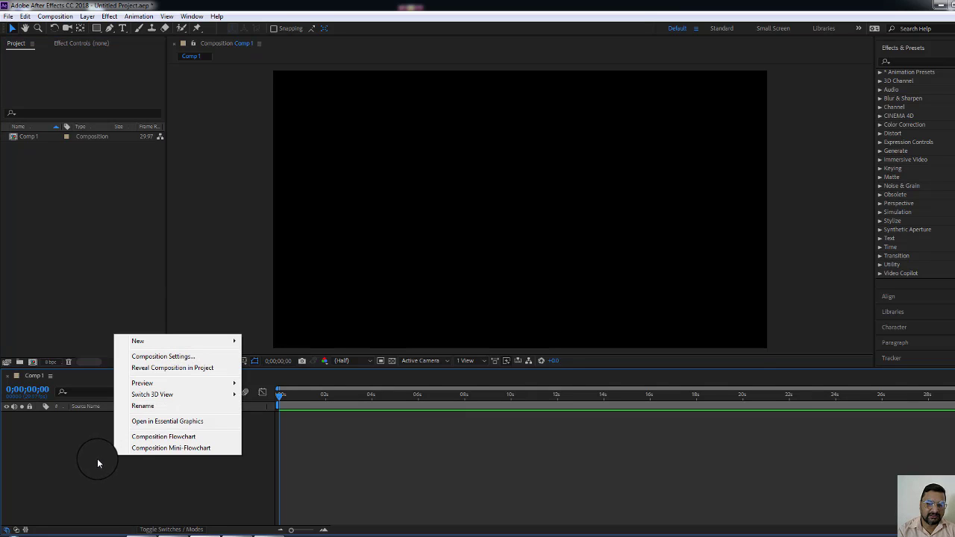
mouse_move(161, 343)
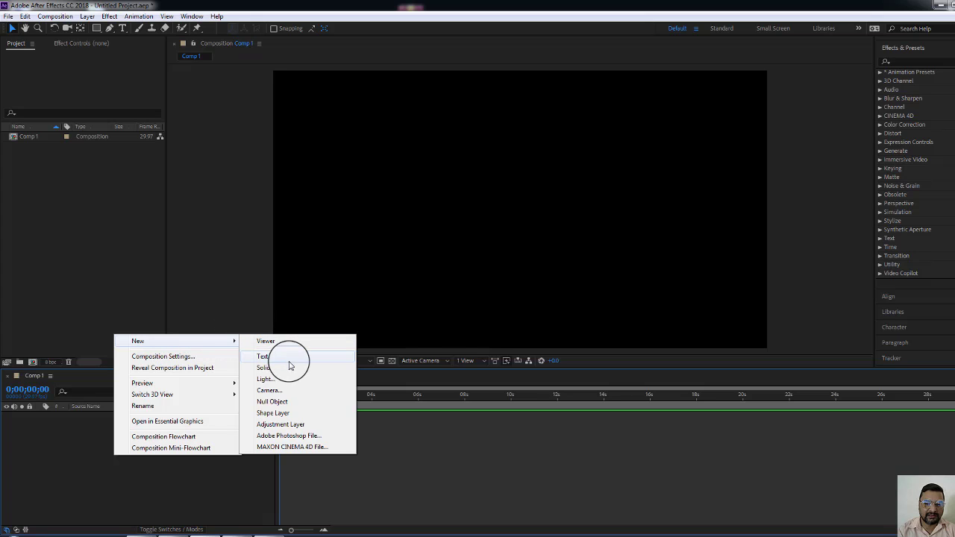
click(287, 367)
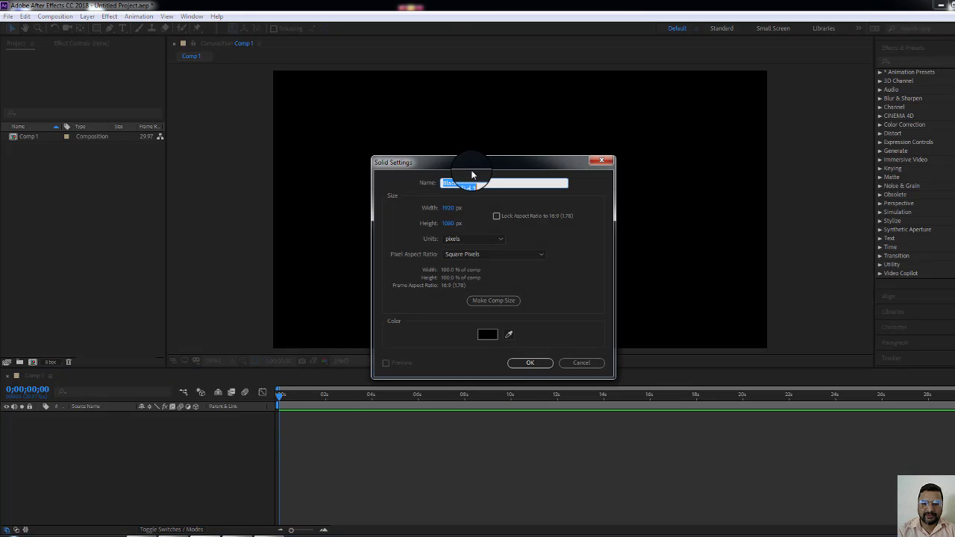
drag(474, 161, 542, 148)
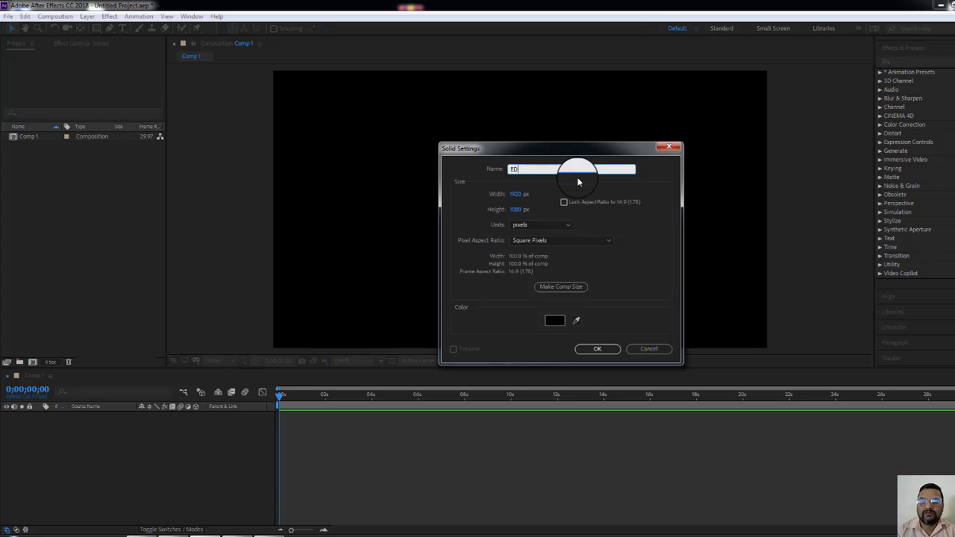
click(598, 350)
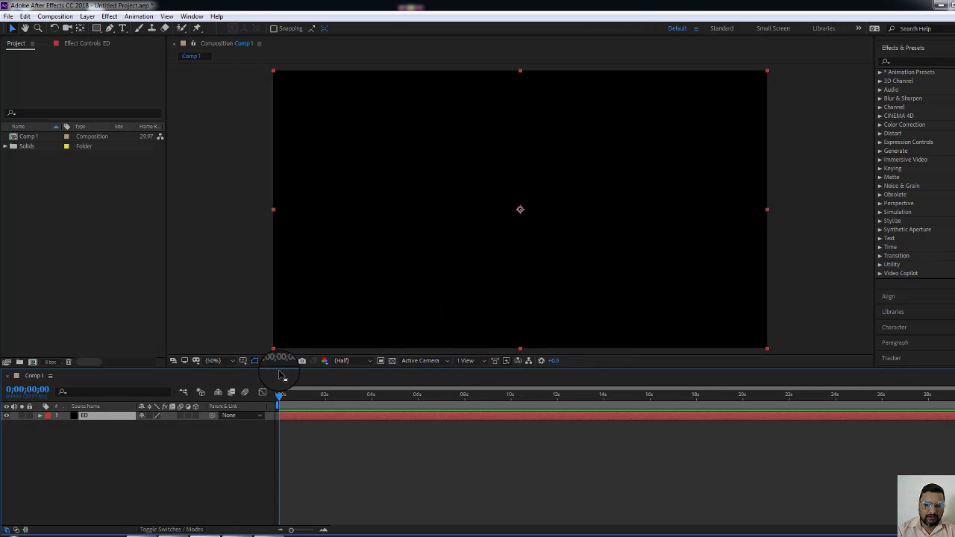
Display the effect controls of the ED solid layer.
drag(286, 367, 306, 361)
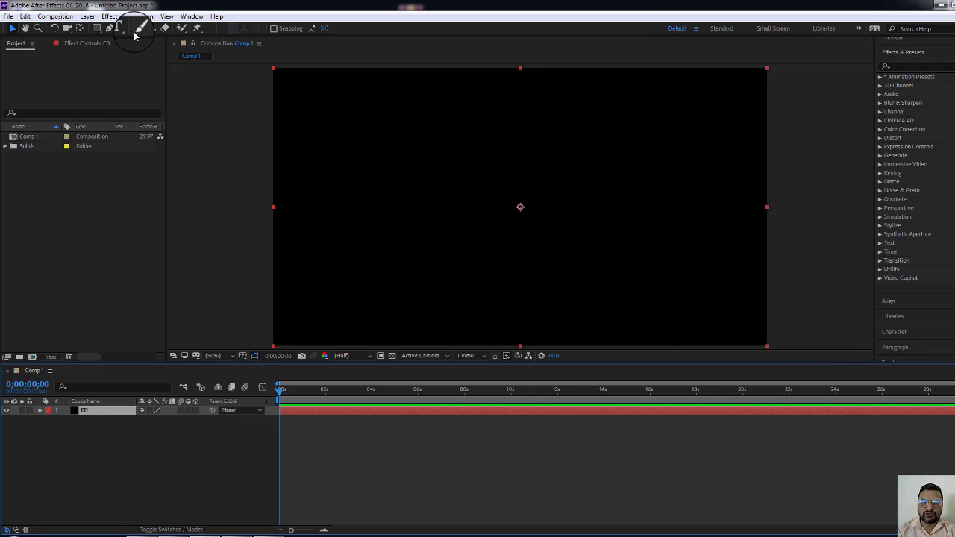
click(193, 16)
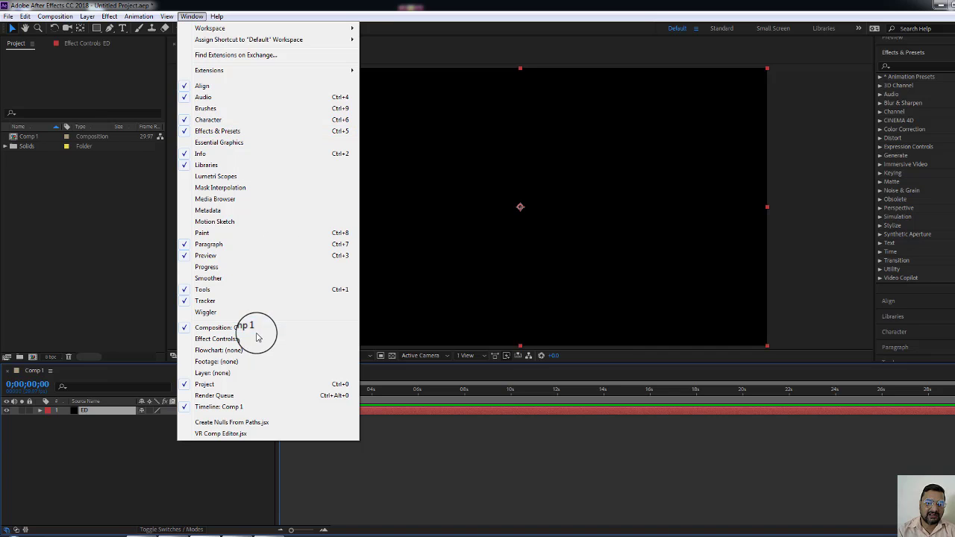
click(224, 339)
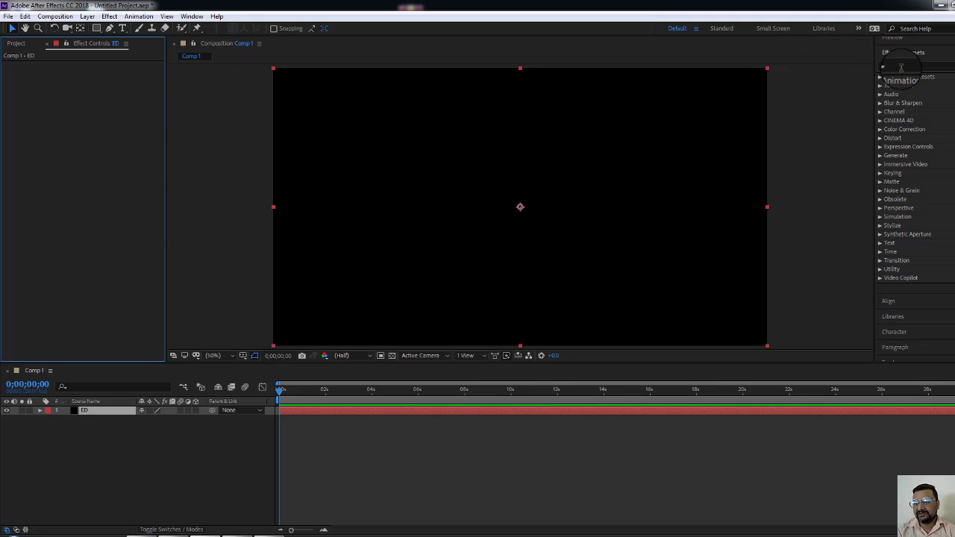
Apply the Video Copilot Element effect to the ED solid layer.
click(880, 277)
scroll(940, 224, down, 1)
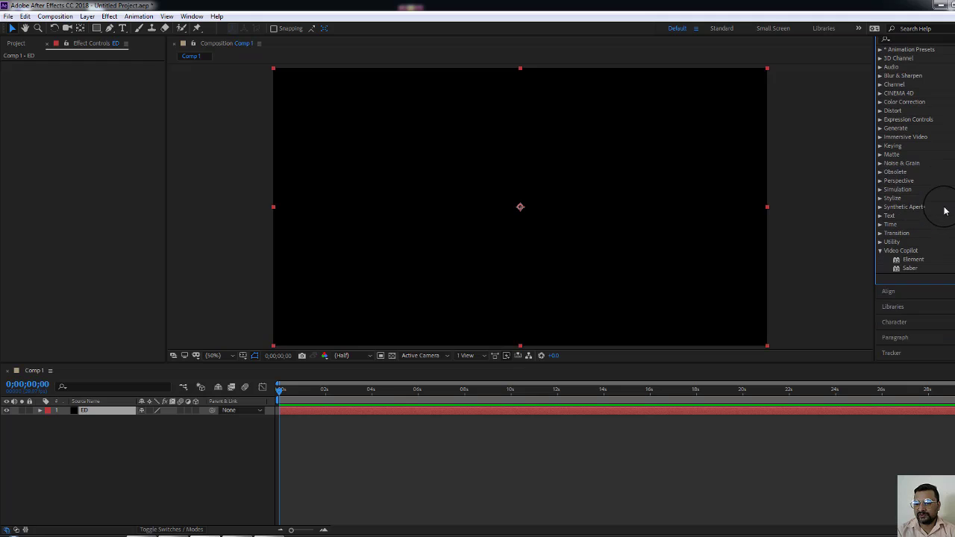
click(912, 259)
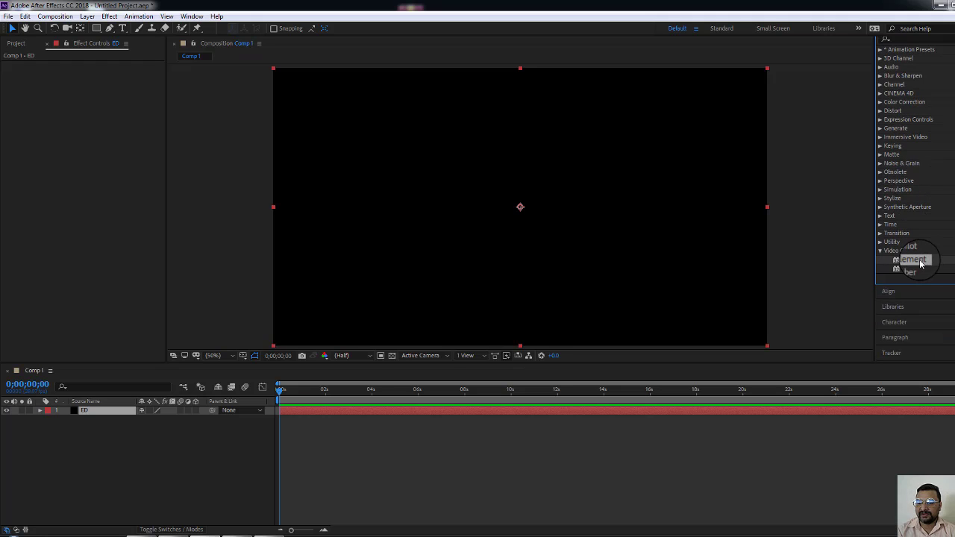
drag(921, 264, 105, 419)
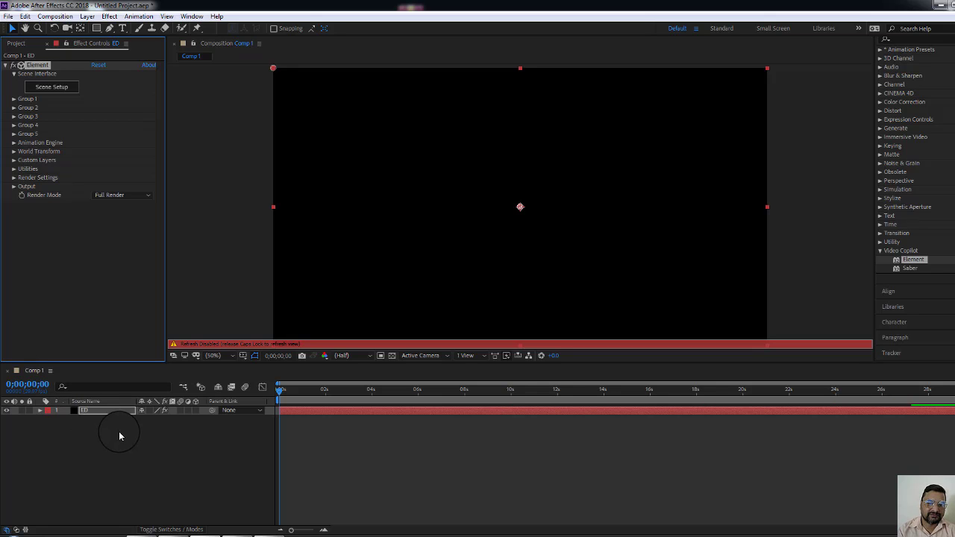
Re-enable the viewer's refresh and open the Scene Setup of the Element effect.
click(341, 356)
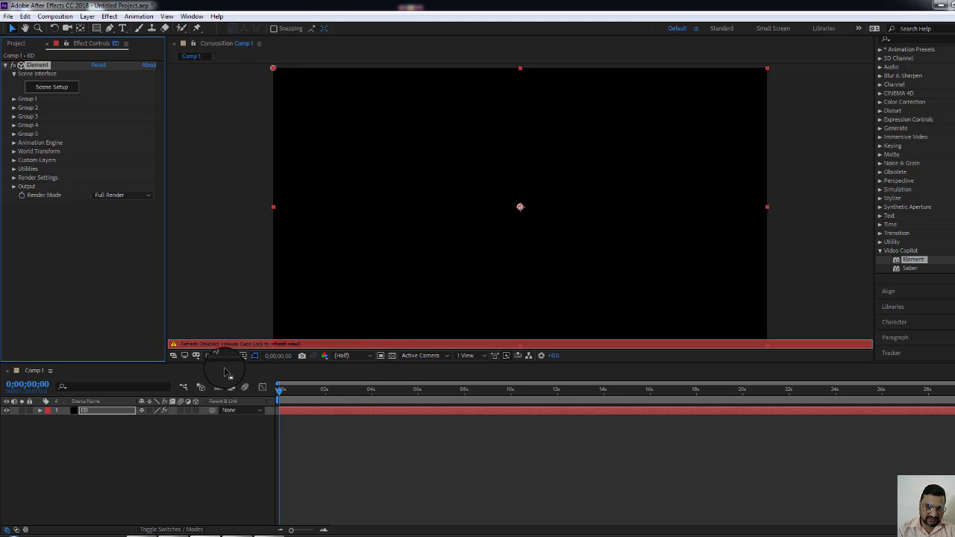
key(Caps_Lock)
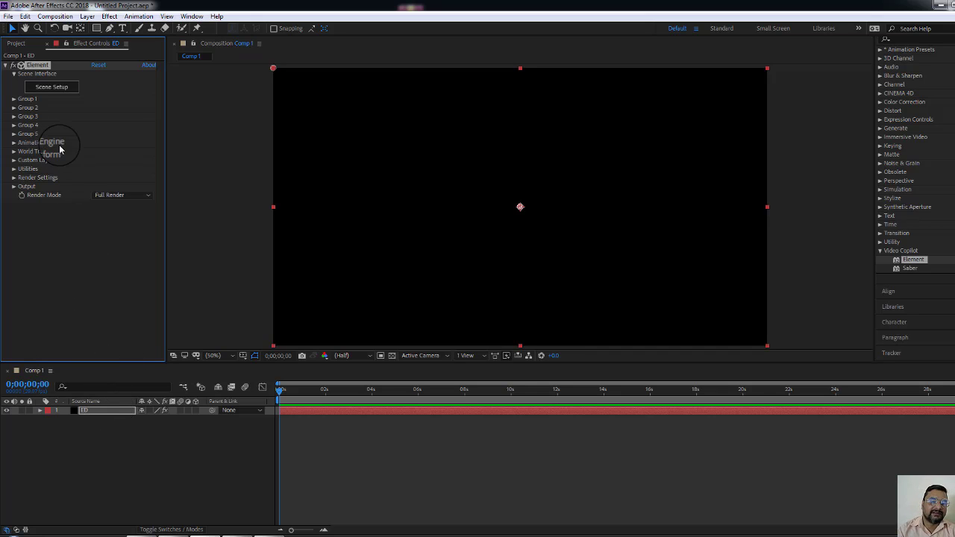
click(52, 88)
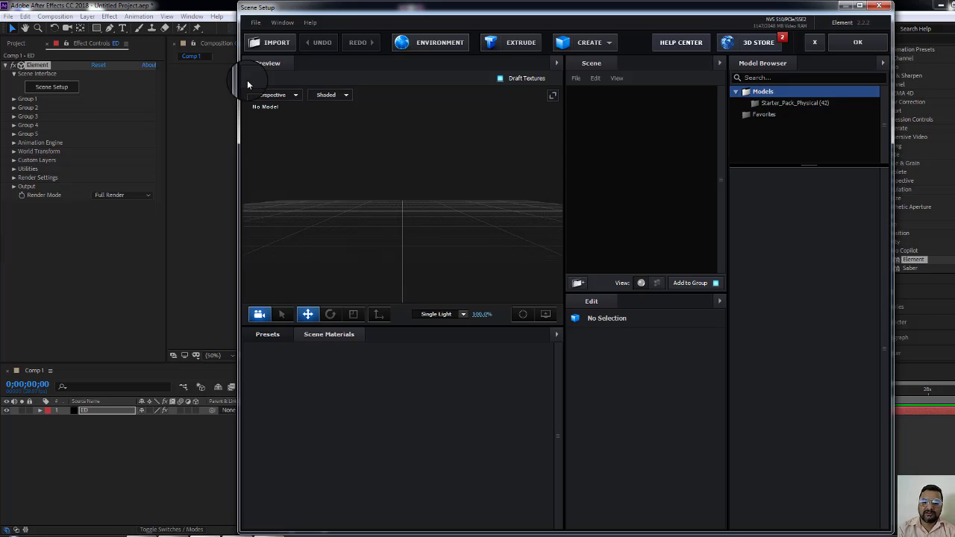
Try a middle input level of 0.29 on the Basic_2K_03.jpg environment texture and close its settings without applying.
click(452, 44)
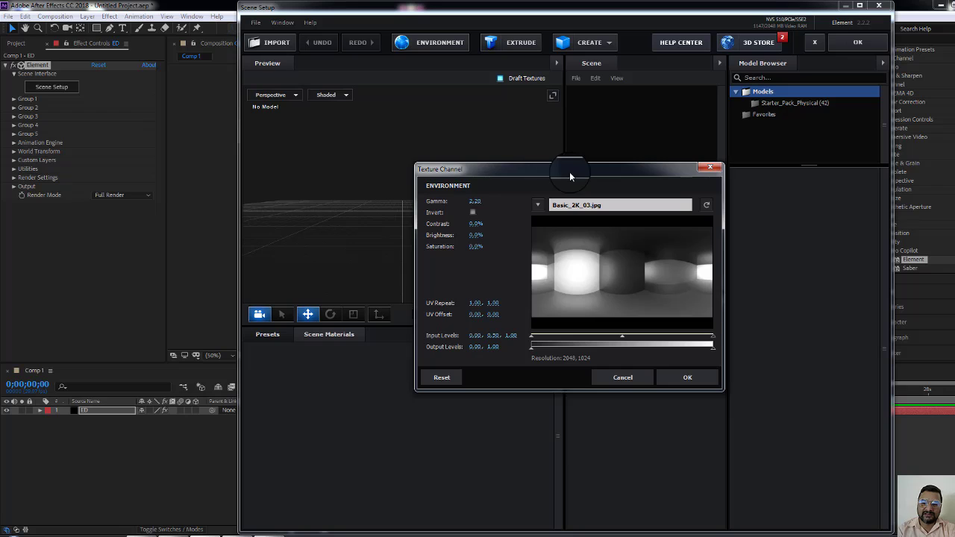
drag(569, 176, 514, 151)
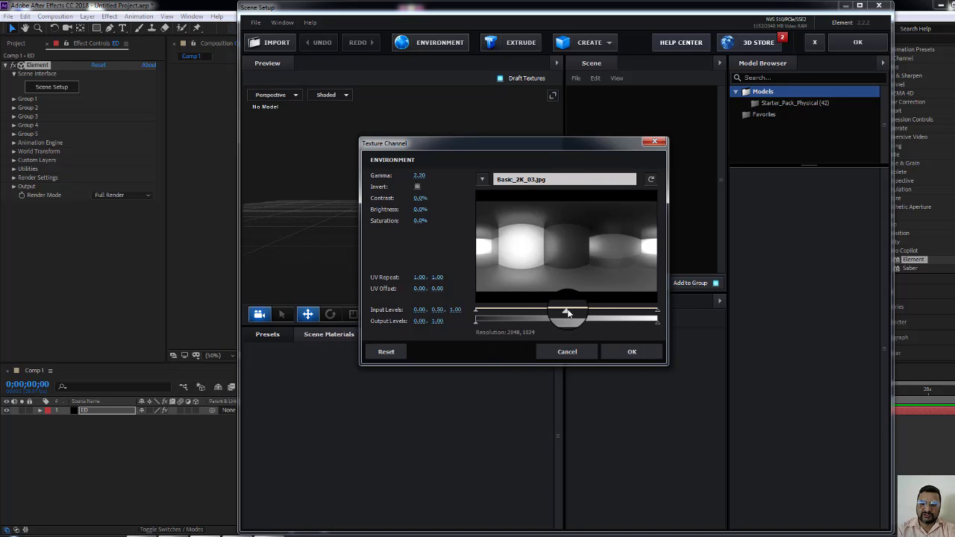
drag(566, 310, 506, 313)
drag(551, 315, 529, 313)
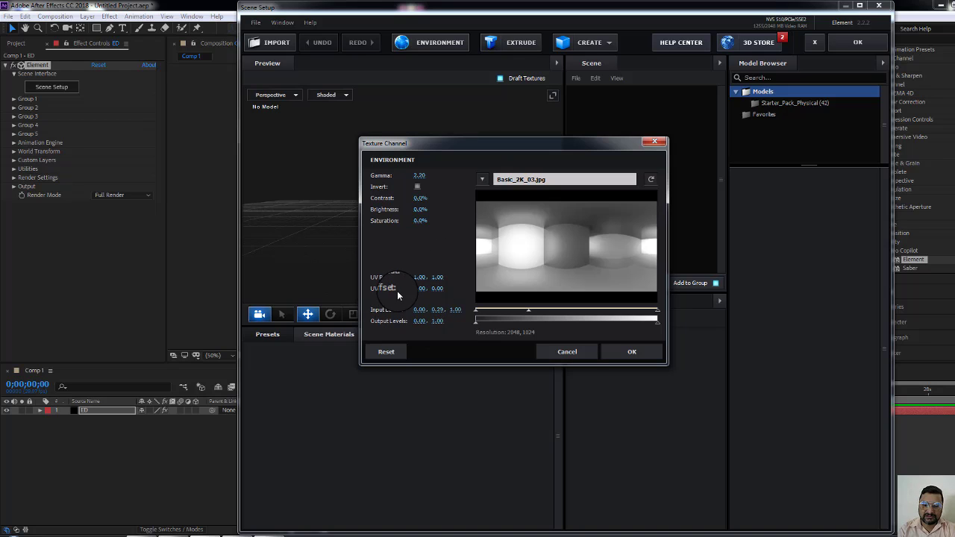
click(661, 144)
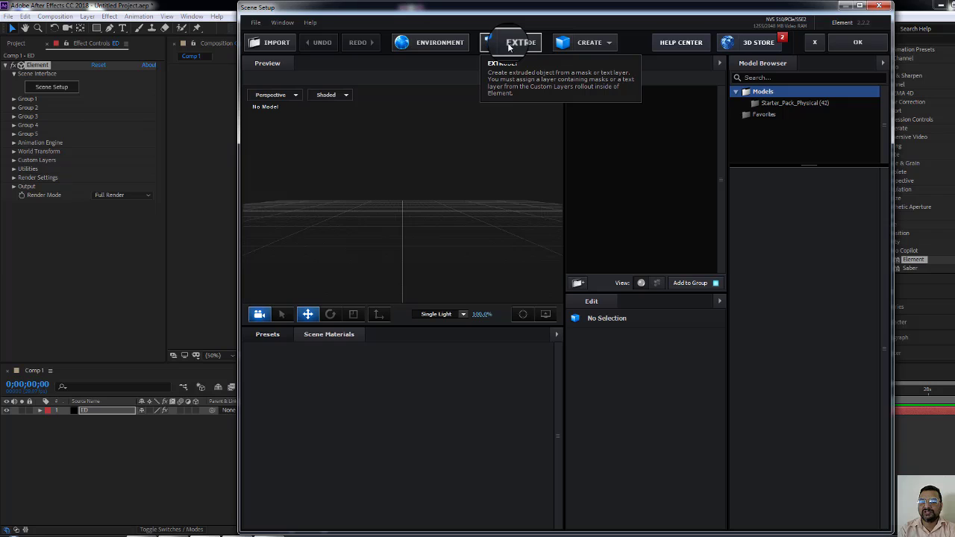
Create a primitive box model in the scene.
click(610, 44)
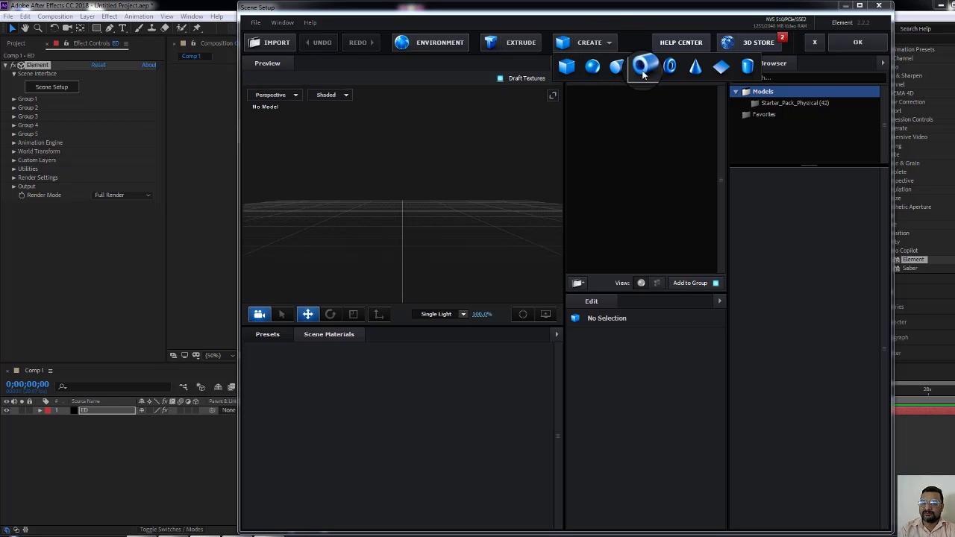
click(564, 67)
drag(411, 241, 426, 202)
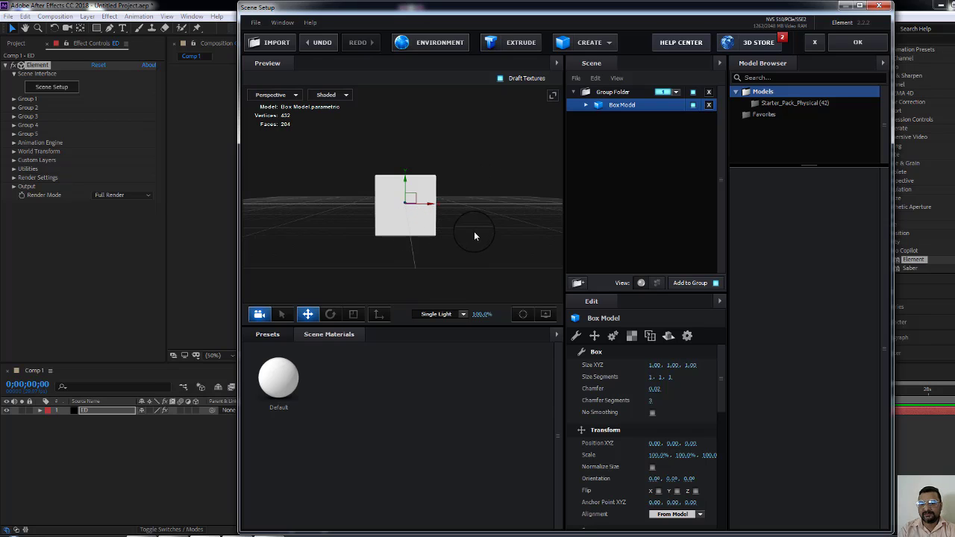
drag(461, 240, 425, 240)
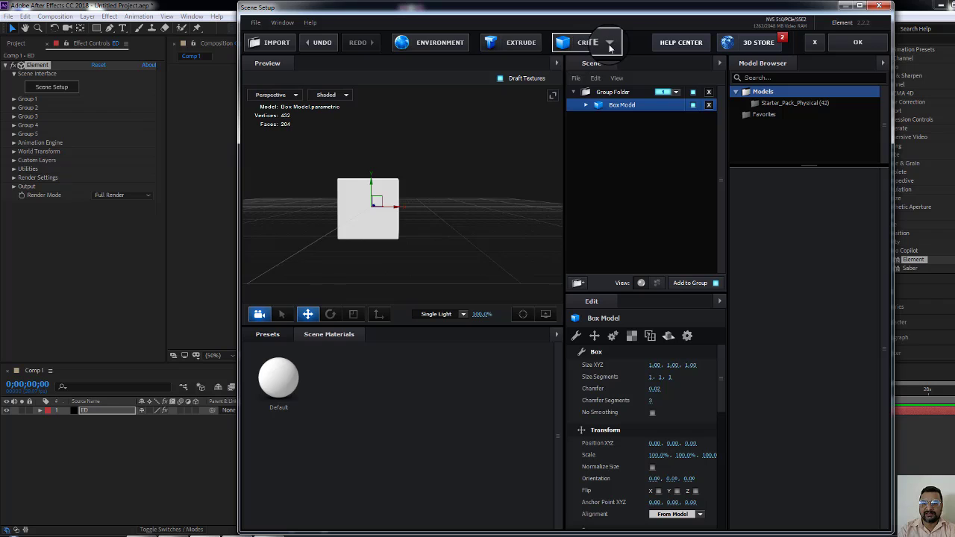
Add two primitive plane models to the scene alongside the box.
click(589, 42)
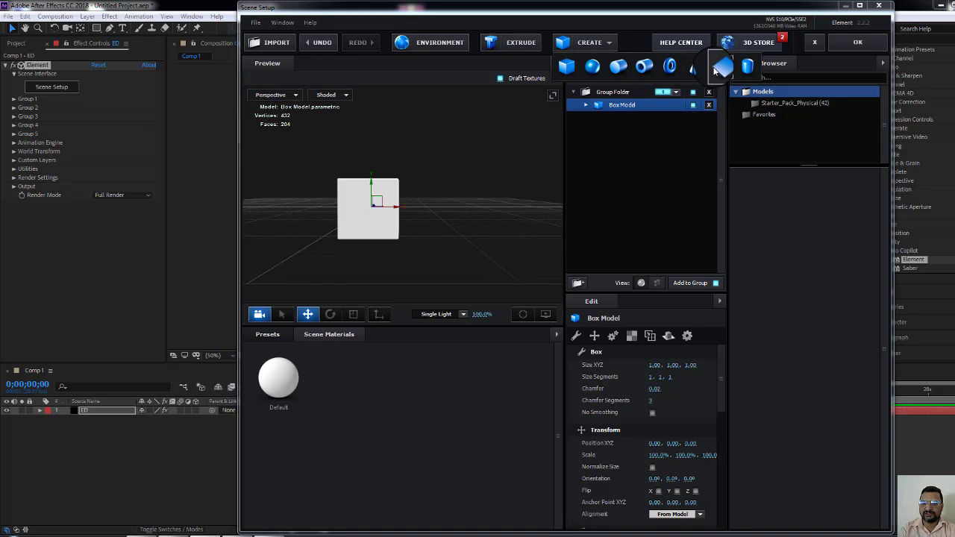
click(720, 67)
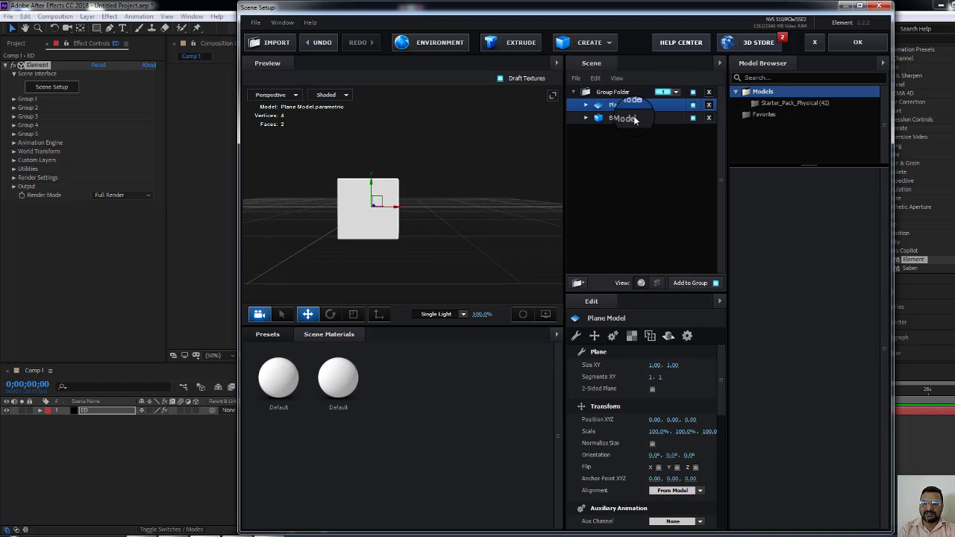
click(589, 44)
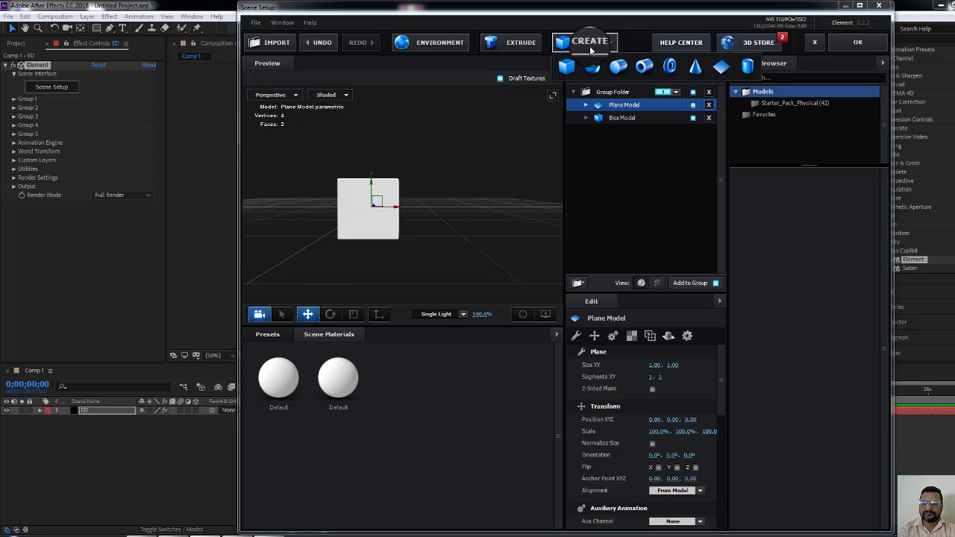
click(718, 68)
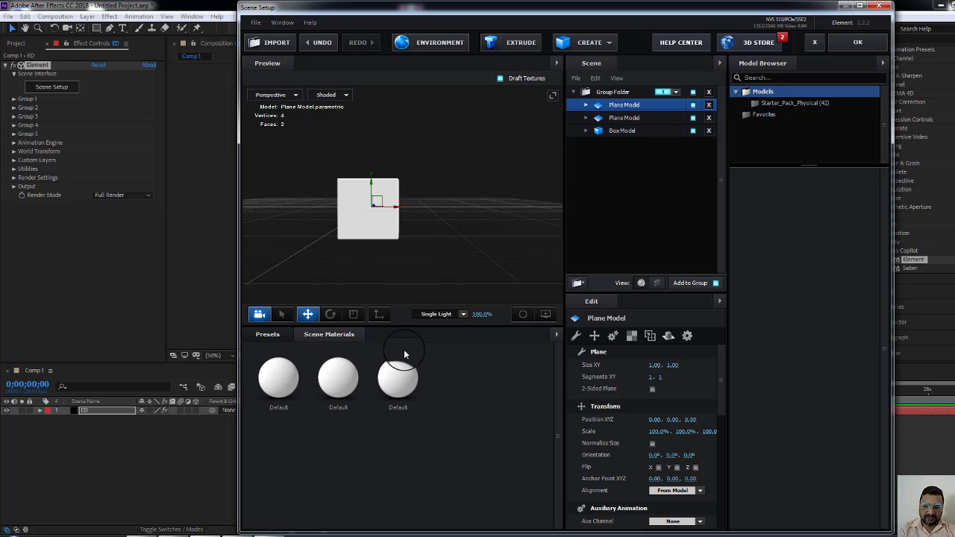
Raise the box model above the planes and shift it slightly along X to a position of about 0.08.
drag(417, 259, 266, 291)
click(260, 315)
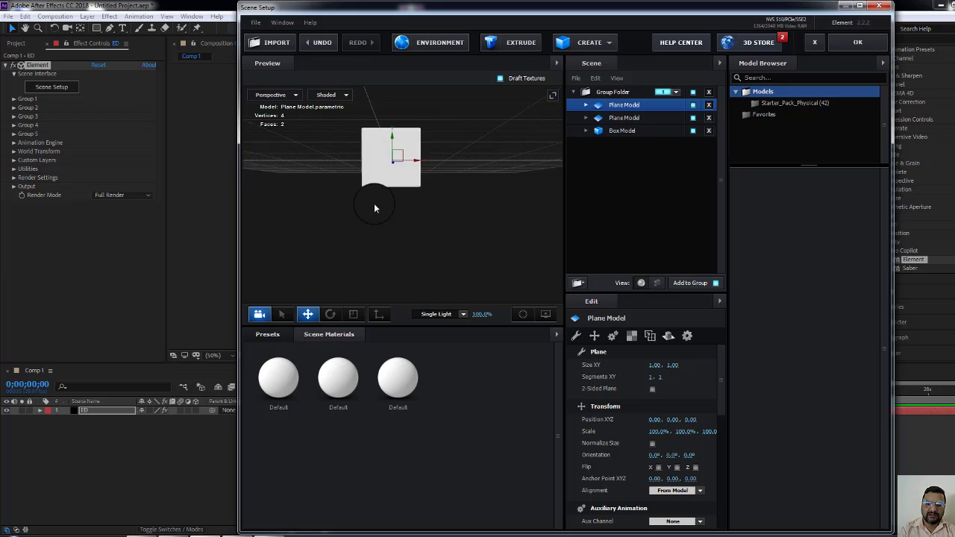
mouse_move(374, 204)
mouse_down()
mouse_move(380, 252)
mouse_move(407, 216)
mouse_move(415, 242)
mouse_move(394, 243)
mouse_move(450, 249)
mouse_move(439, 257)
mouse_move(473, 252)
mouse_move(446, 220)
mouse_move(450, 183)
mouse_move(449, 213)
mouse_move(445, 198)
mouse_move(450, 208)
mouse_move(371, 211)
mouse_move(399, 218)
mouse_move(374, 220)
mouse_up()
click(387, 220)
click(405, 200)
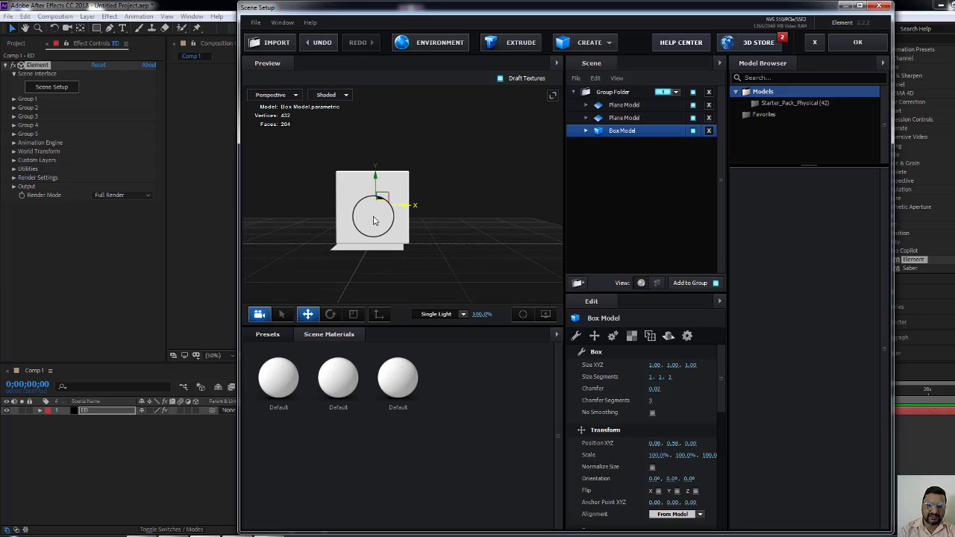
Scale the box model down uniformly to about 29.8%.
click(356, 317)
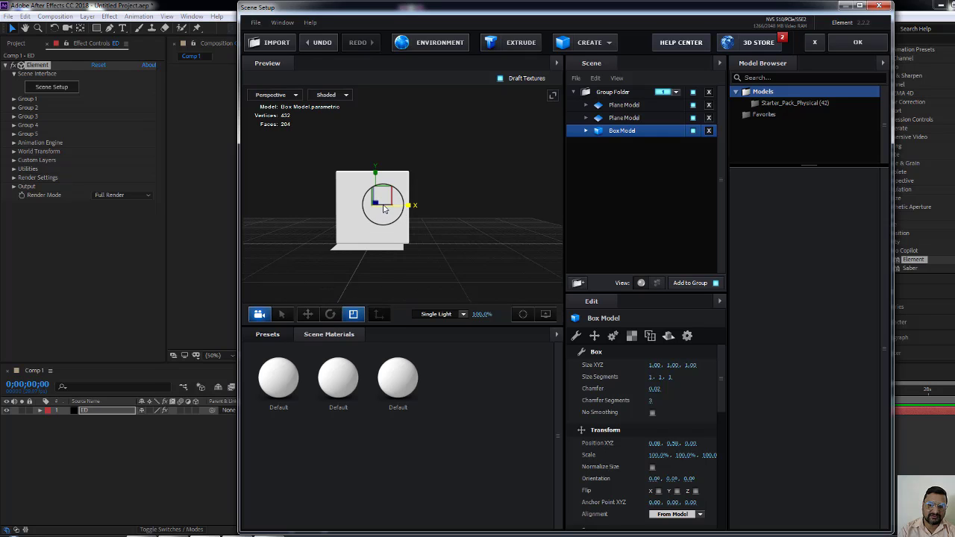
drag(380, 208, 344, 463)
drag(344, 385, 344, 385)
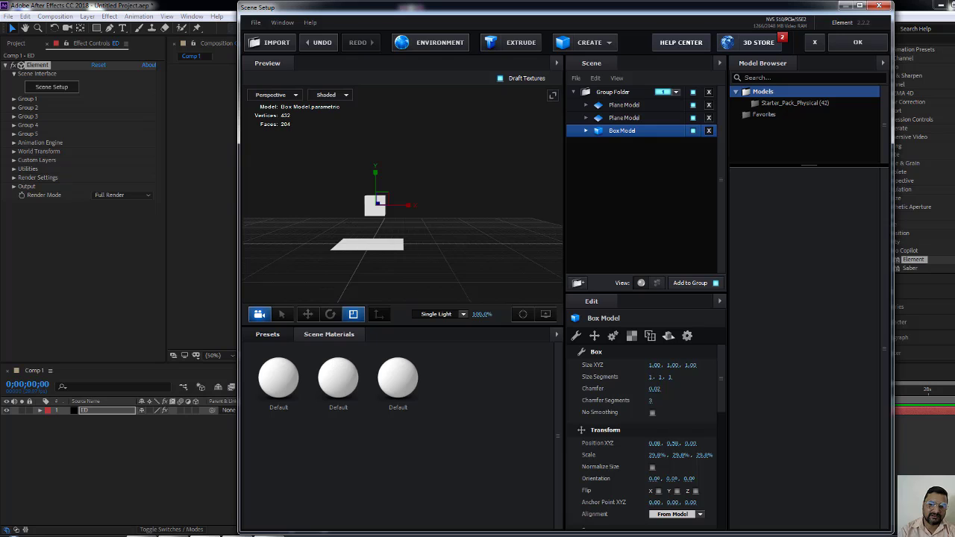
Lower the box model onto the planes at a Y position of about 0.16.
middle_drag(382, 240, 414, 237)
scroll(398, 258, up, 3)
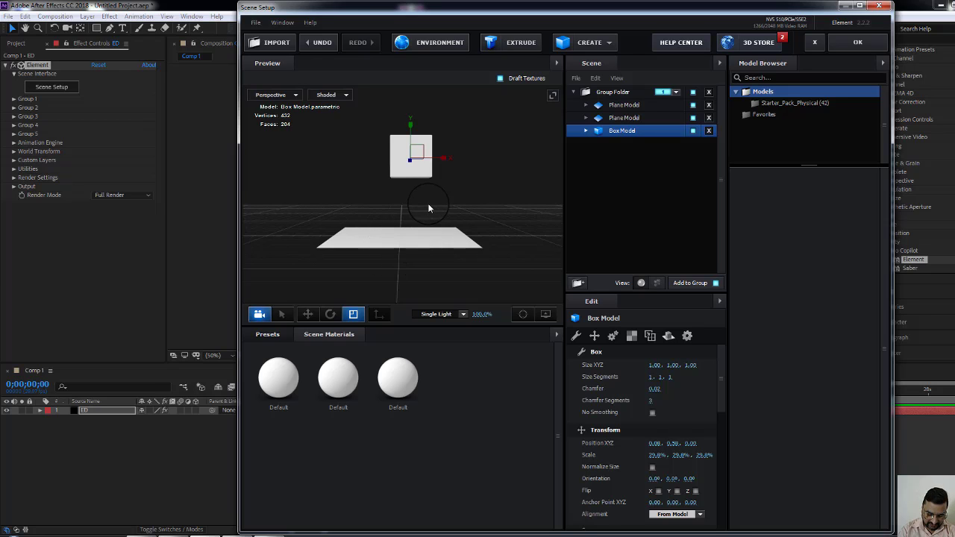
click(308, 314)
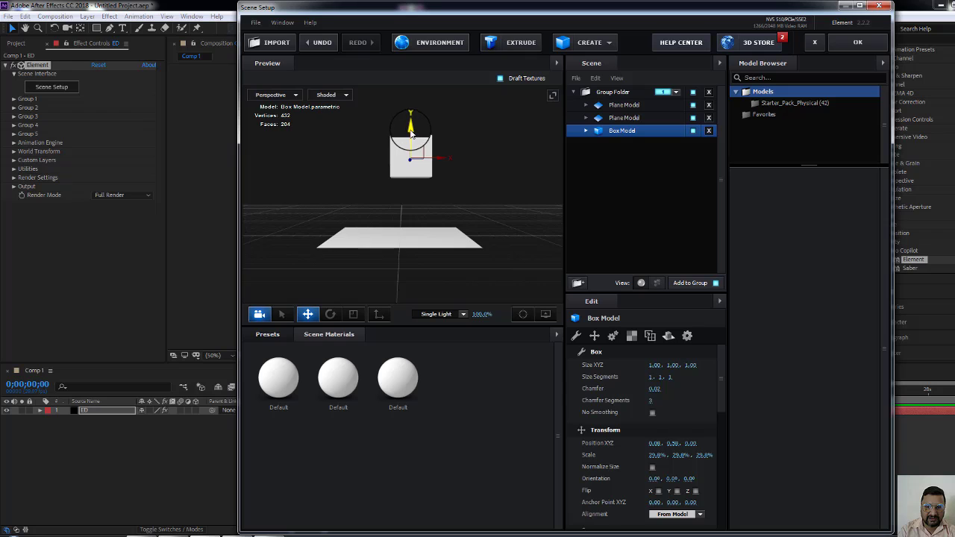
drag(410, 133, 409, 191)
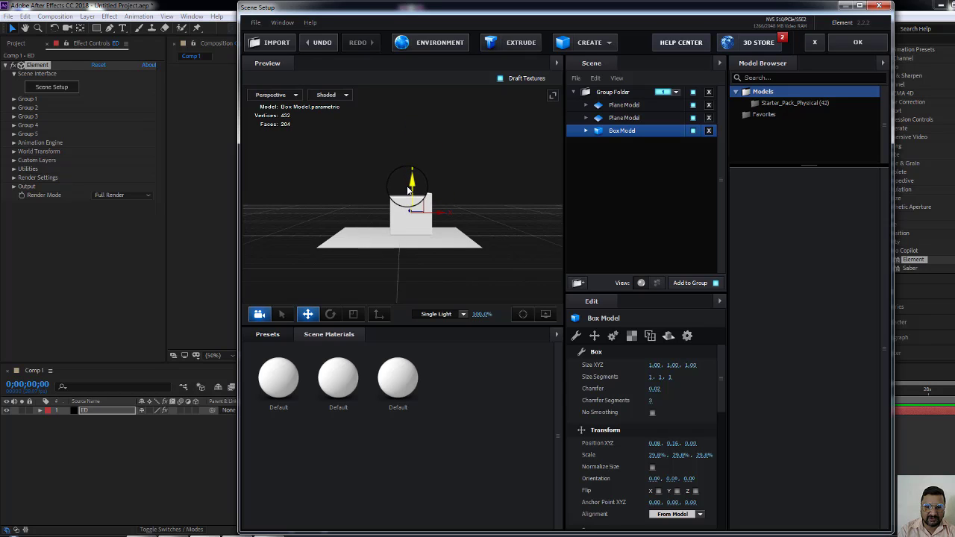
Select the whole group folder and maximize the Scene Setup window.
mouse_move(465, 240)
middle_down()
mouse_move(473, 210)
mouse_move(458, 251)
mouse_move(382, 322)
mouse_move(429, 259)
mouse_move(476, 218)
mouse_move(407, 245)
mouse_move(351, 248)
mouse_move(472, 213)
mouse_move(494, 226)
mouse_move(469, 184)
mouse_move(471, 243)
middle_up()
click(471, 238)
scroll(494, 228, up, 5)
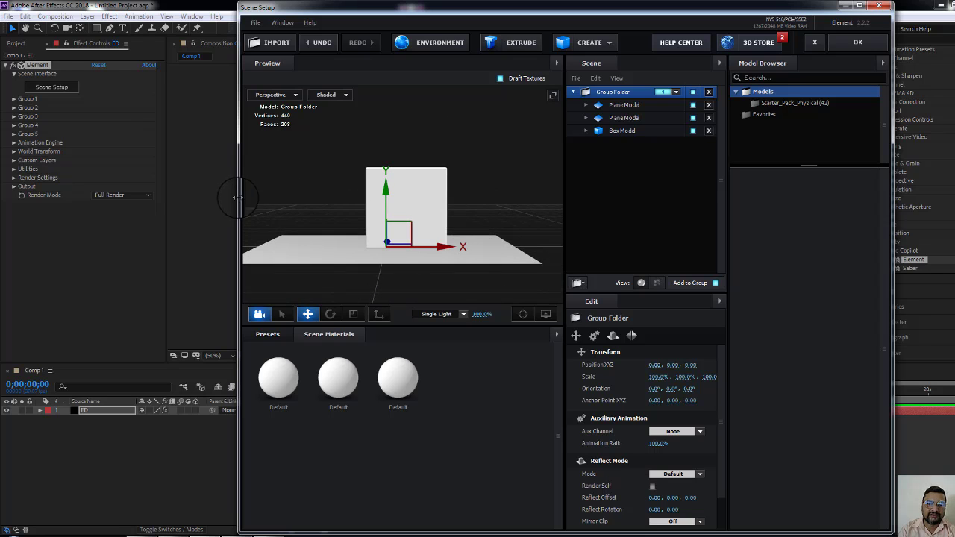
drag(237, 198, 2, 198)
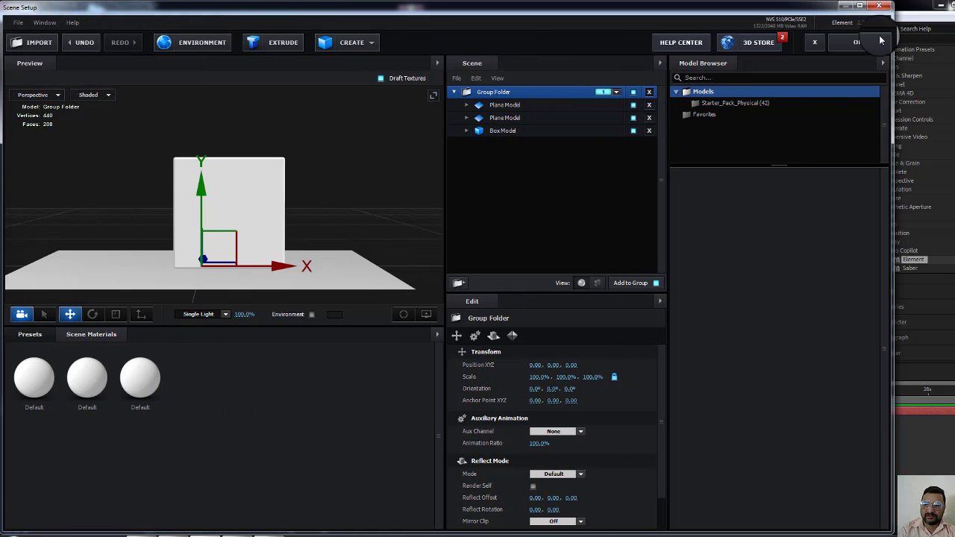
click(859, 5)
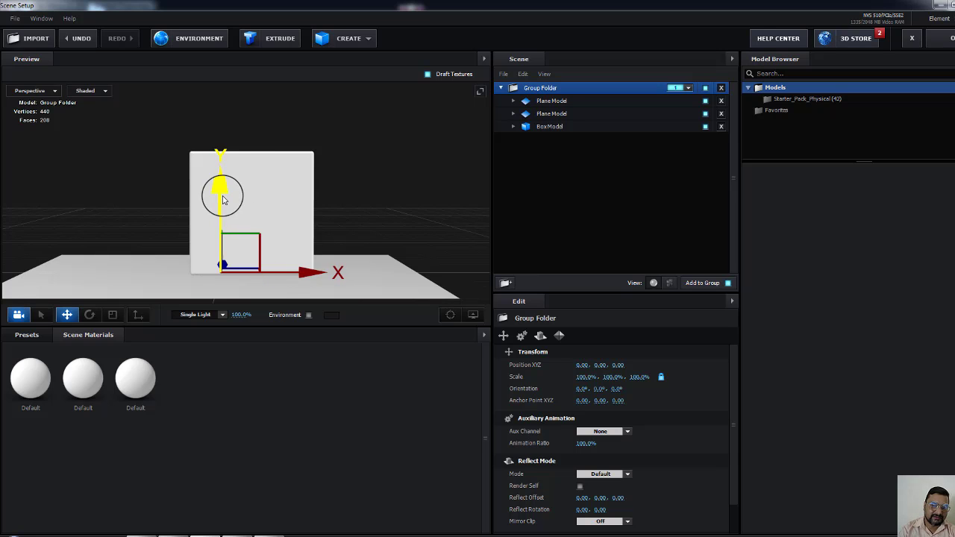
Move the group to X 0.10 and Y 0.01, and scale it to about 85.6% in X and 80% in Y and Z.
mouse_move(221, 191)
mouse_down()
mouse_move(221, 177)
mouse_move(222, 188)
mouse_up()
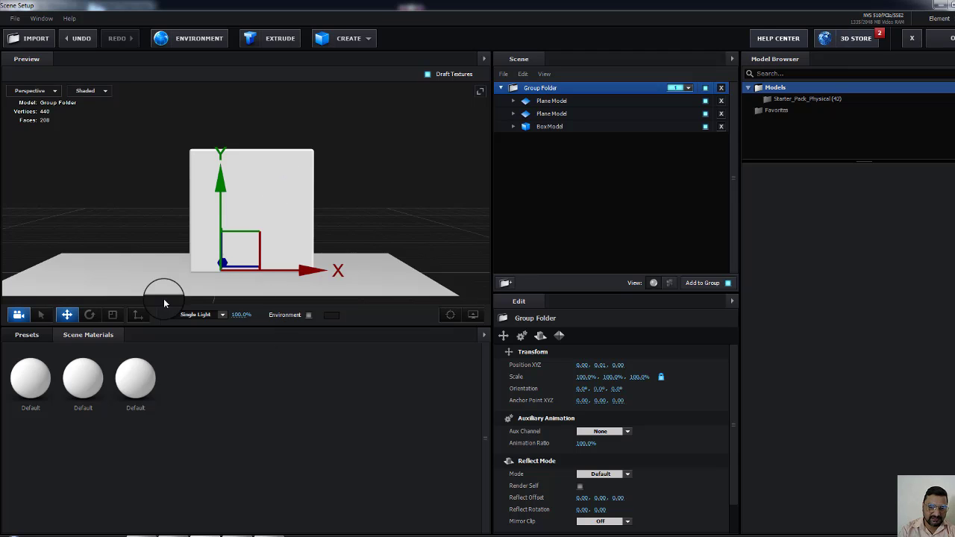
click(112, 315)
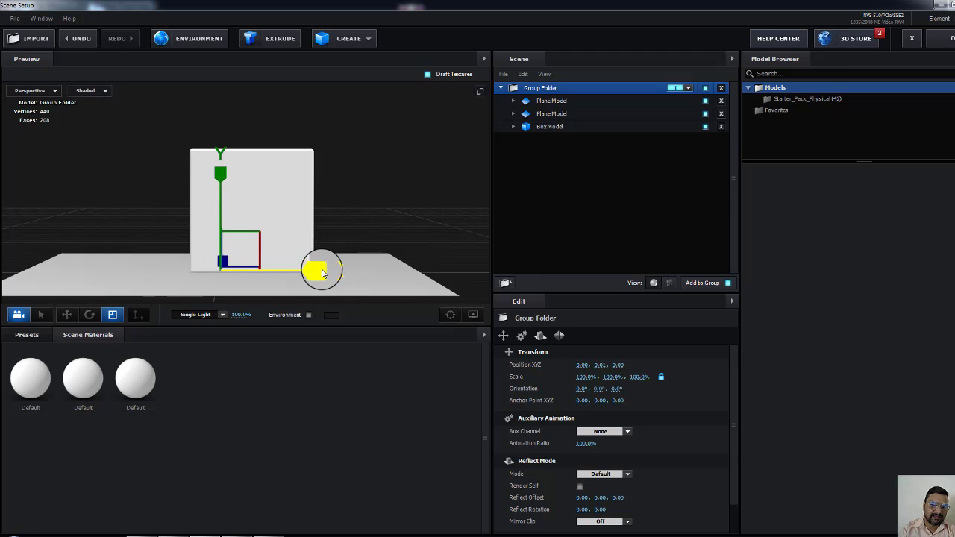
mouse_move(320, 269)
mouse_down()
mouse_move(304, 274)
mouse_move(335, 270)
mouse_up()
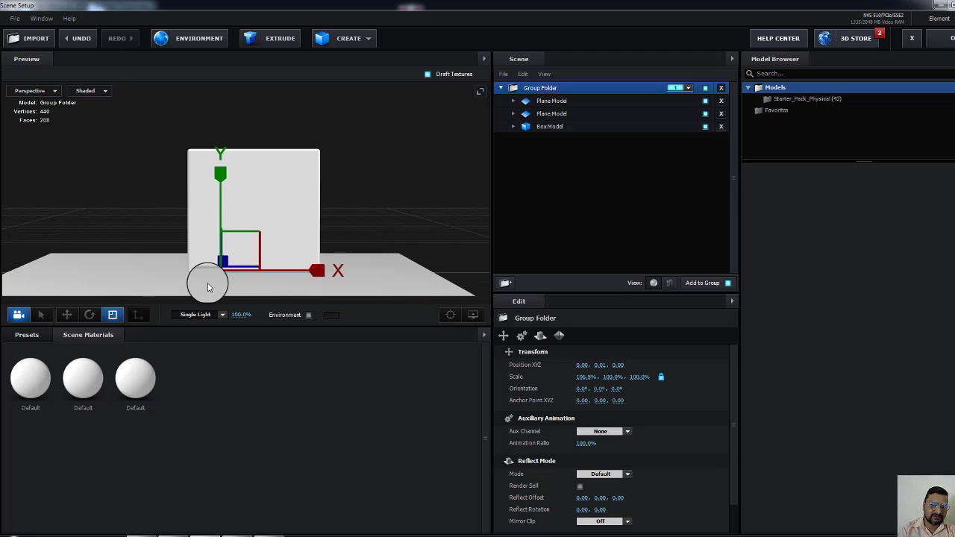
drag(229, 273, 298, 205)
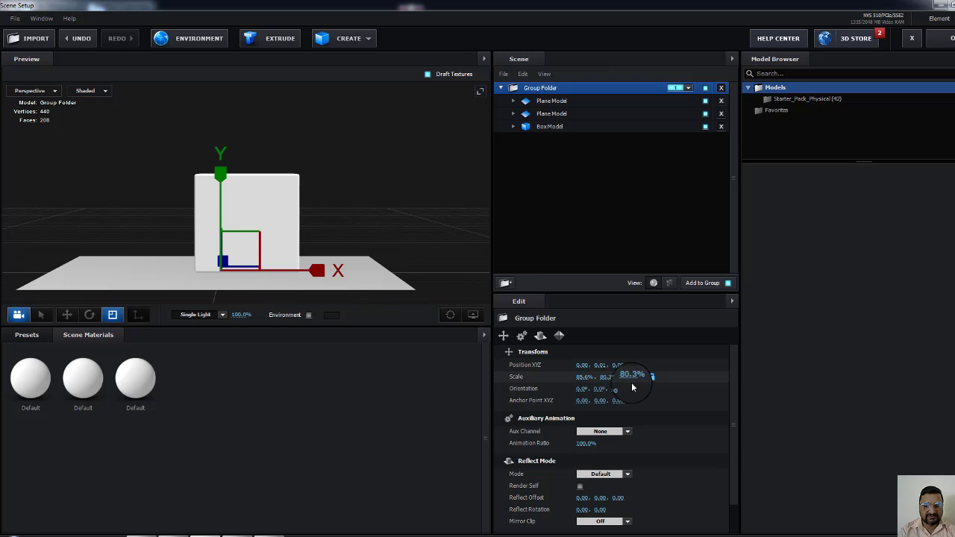
mouse_move(581, 365)
mouse_down()
mouse_move(599, 365)
mouse_move(573, 364)
mouse_move(589, 365)
mouse_up()
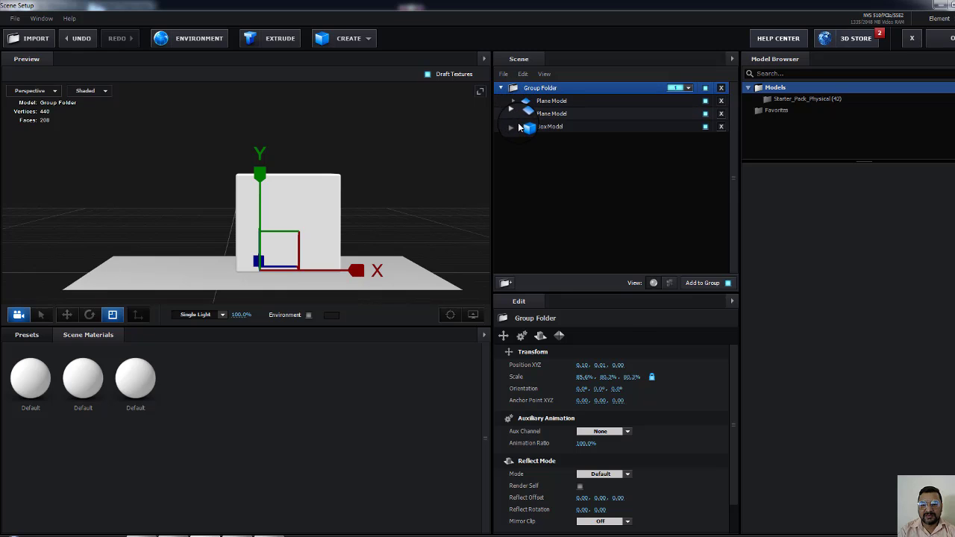
Set the box model's Y size to 0.90, its chamfer to 0.09 and its X position to 0.05.
click(550, 126)
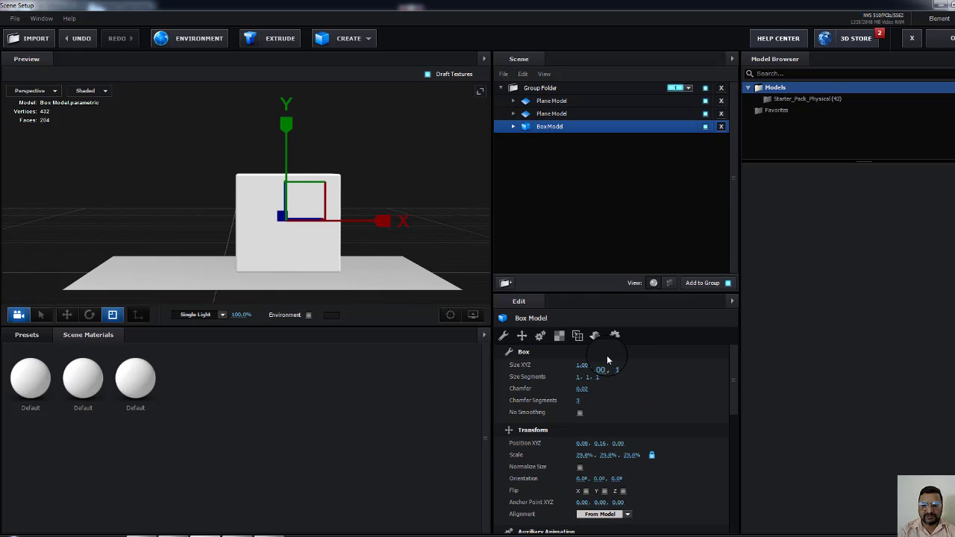
mouse_move(601, 364)
mouse_down()
mouse_move(652, 366)
mouse_move(574, 365)
mouse_move(596, 366)
mouse_up()
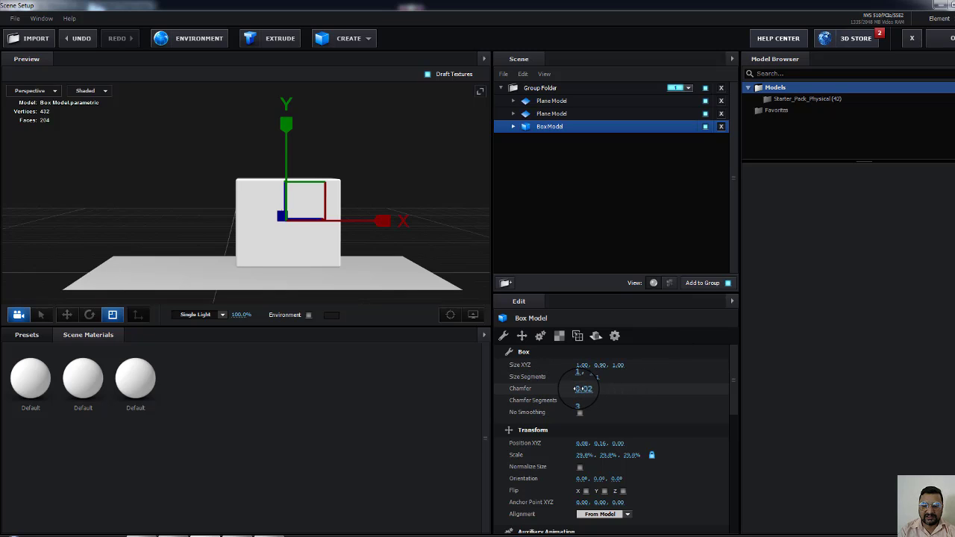
mouse_move(580, 388)
mouse_down()
mouse_move(596, 390)
mouse_move(578, 389)
mouse_up()
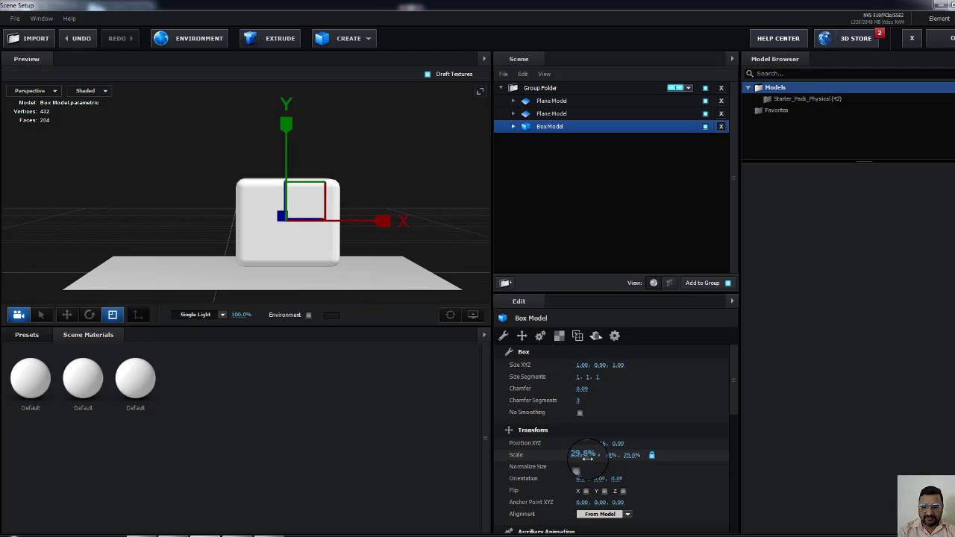
drag(581, 443, 606, 446)
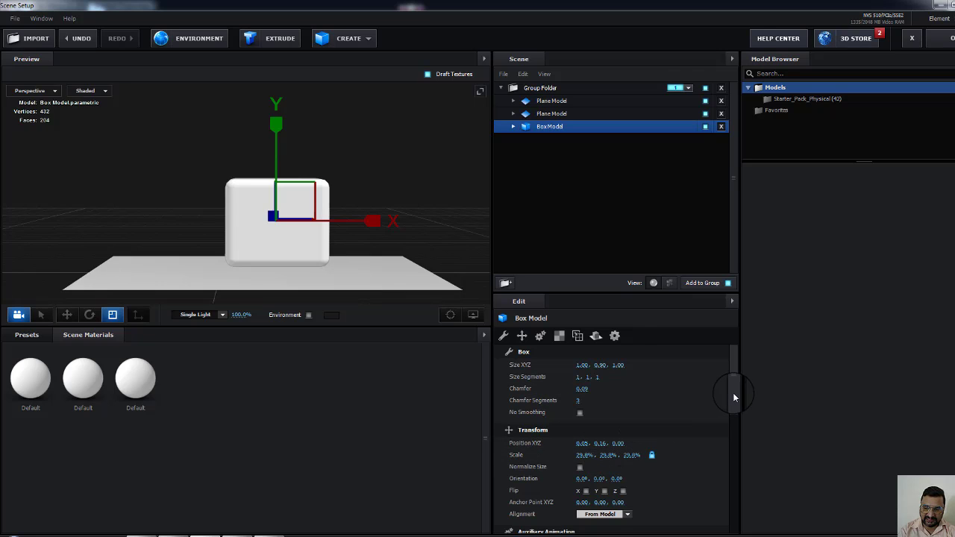
Try Normalize Size on the box model and switch it off again.
drag(732, 392, 735, 414)
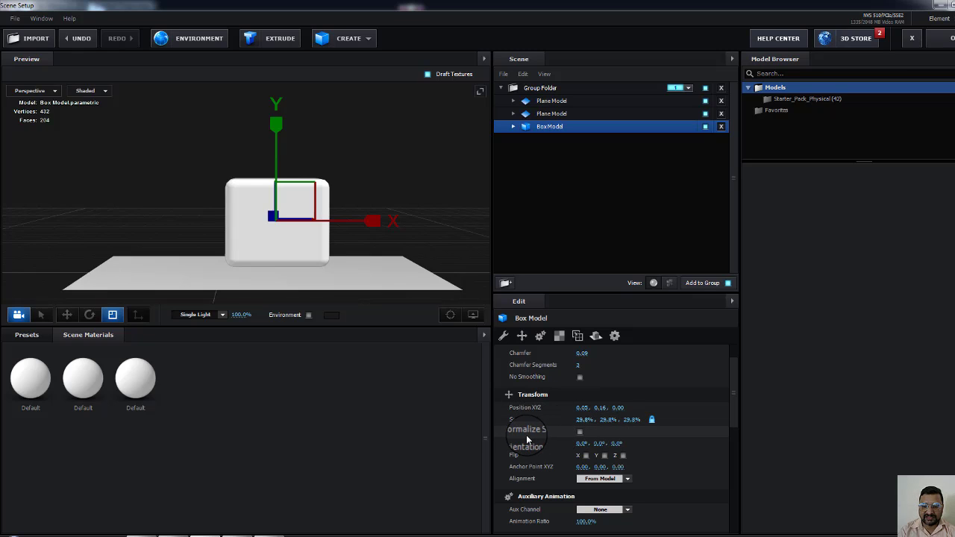
click(579, 432)
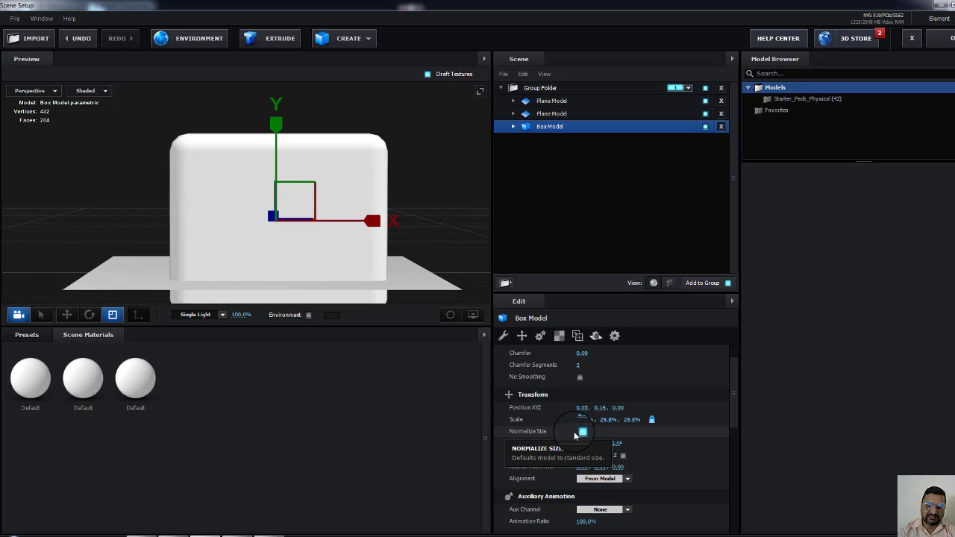
click(580, 431)
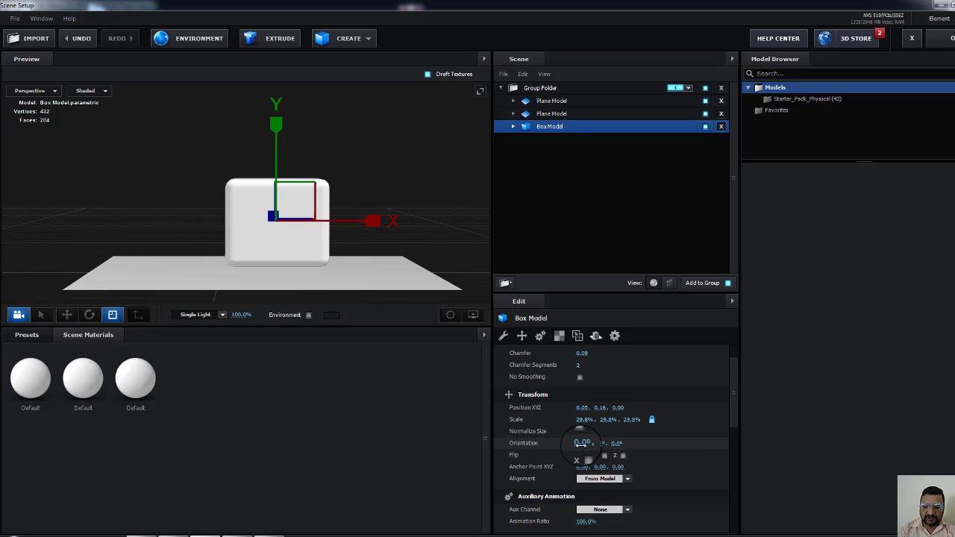
Try rotating the box model through its orientation values and undo the change.
drag(581, 443, 593, 461)
drag(596, 457, 645, 454)
key(ctrl+z)
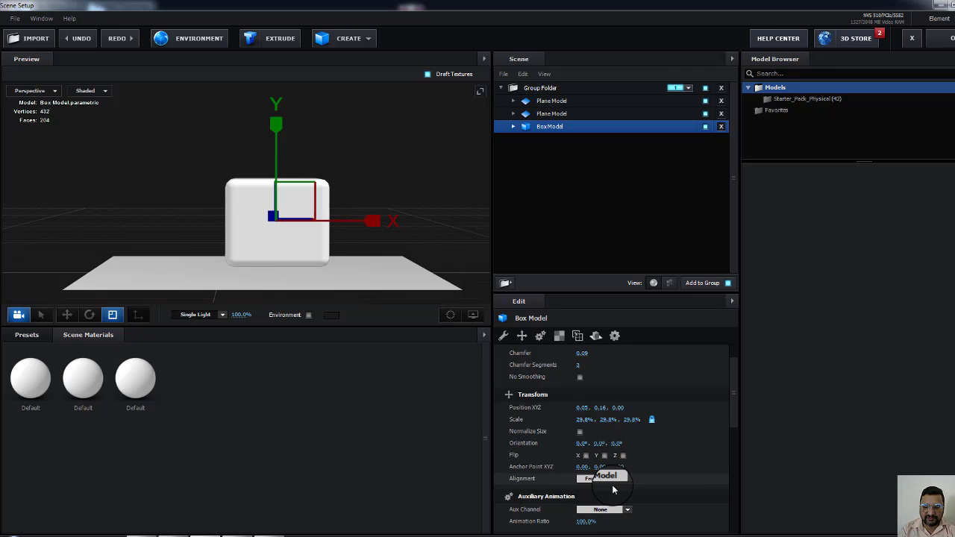
Examine the box model's alignment choices and its auxiliary animation, UV mapping and surface options.
click(627, 479)
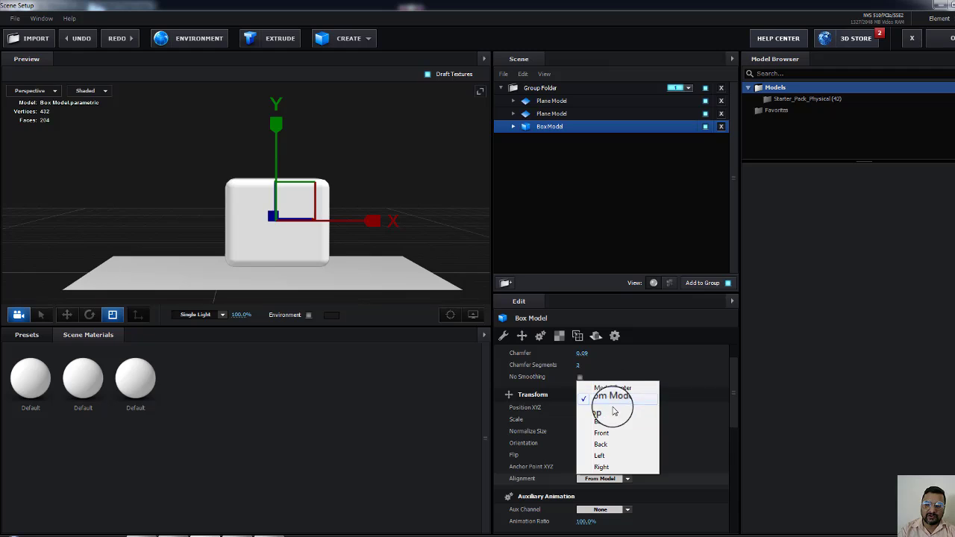
click(712, 402)
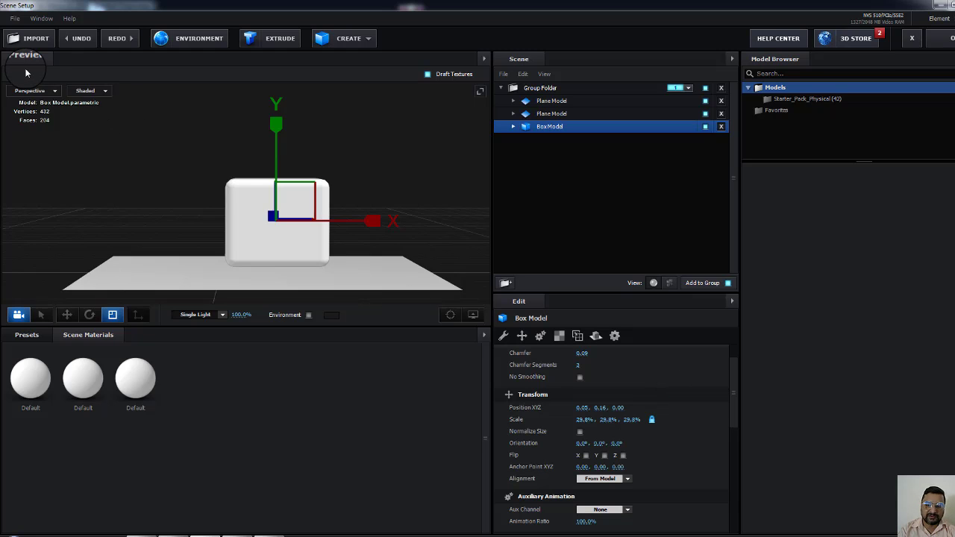
scroll(573, 487, down, 2)
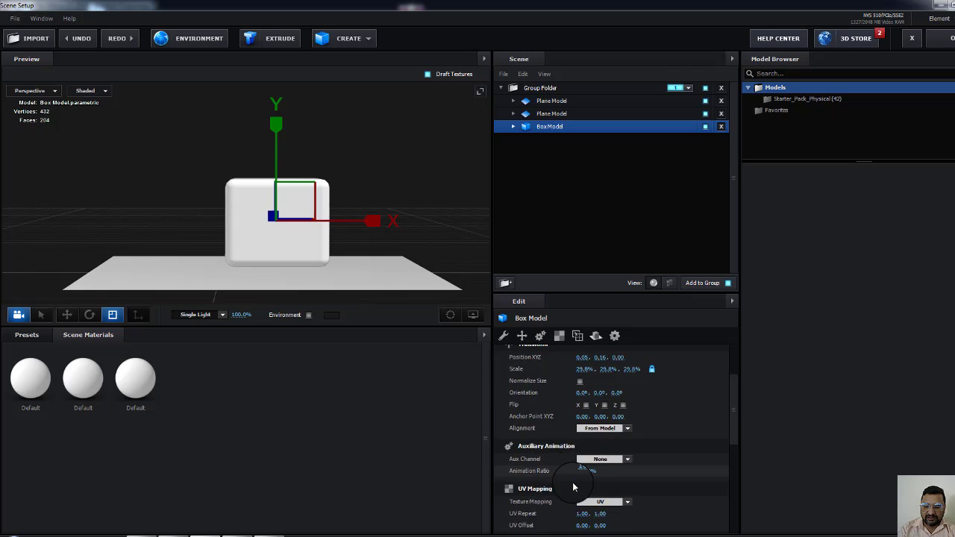
scroll(573, 485, down, 2)
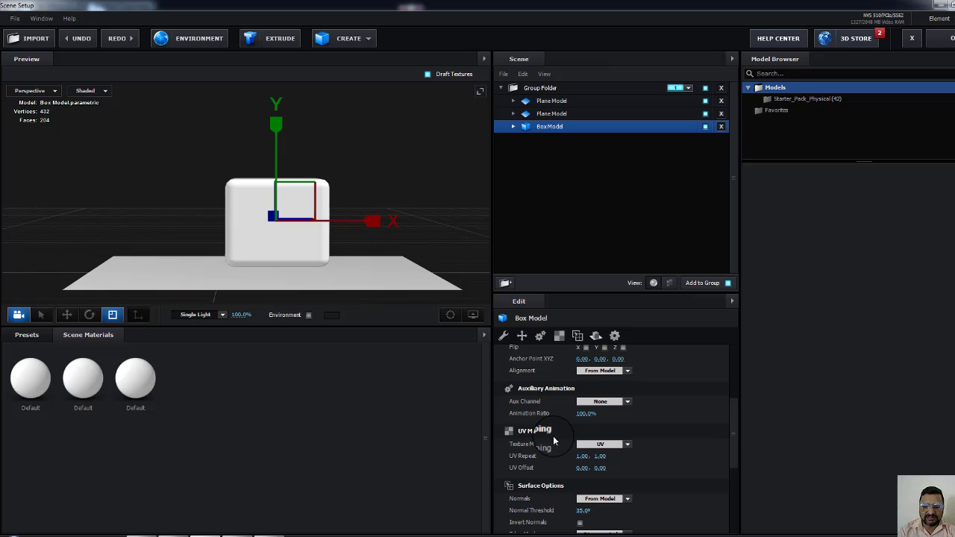
scroll(585, 440, down, 3)
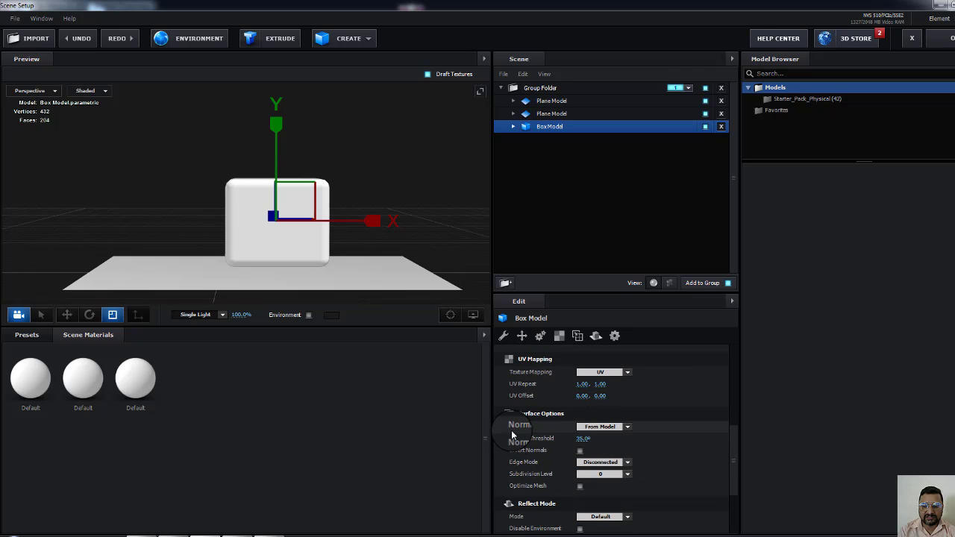
Try the Disable Environment and Render Self reflect options on the box model and switch both off again.
scroll(682, 424, down, 2)
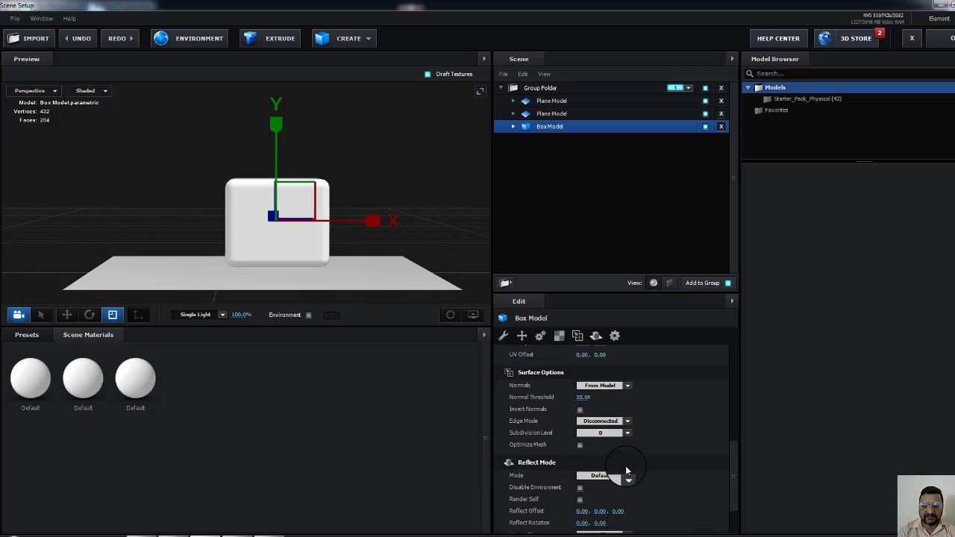
scroll(626, 468, down, 2)
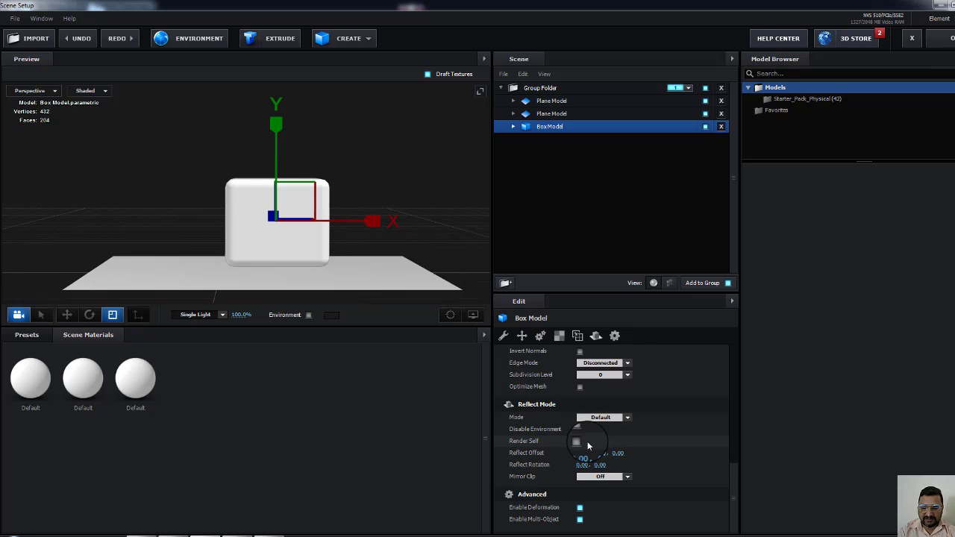
click(579, 430)
click(579, 429)
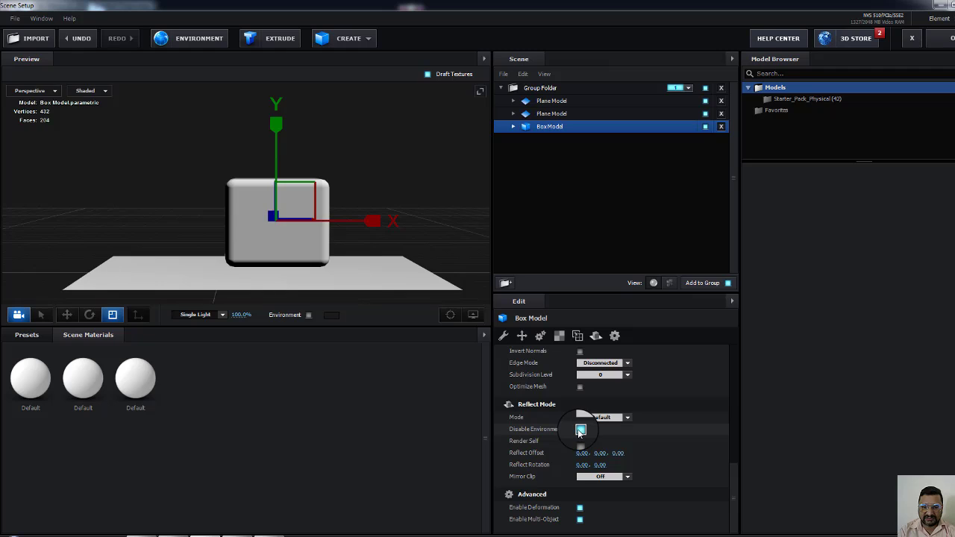
click(581, 431)
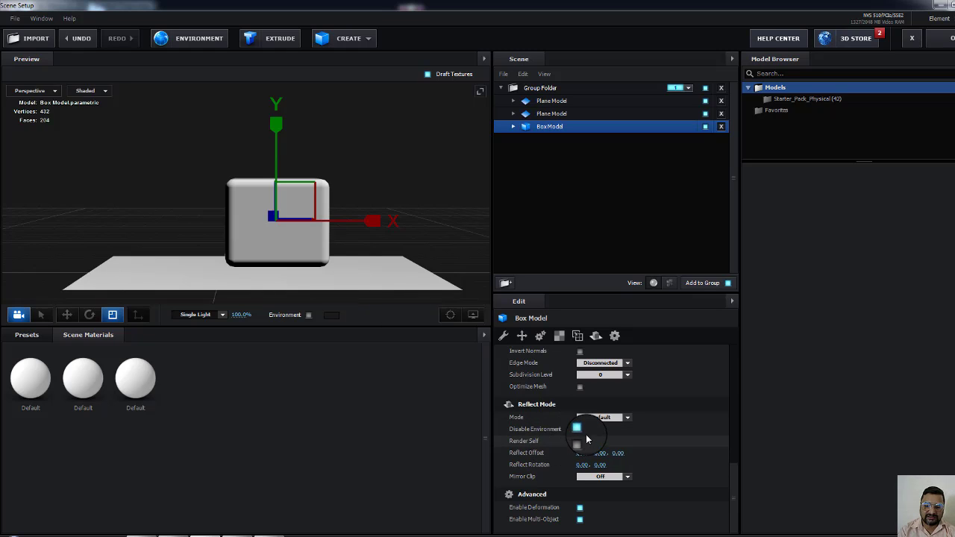
click(579, 440)
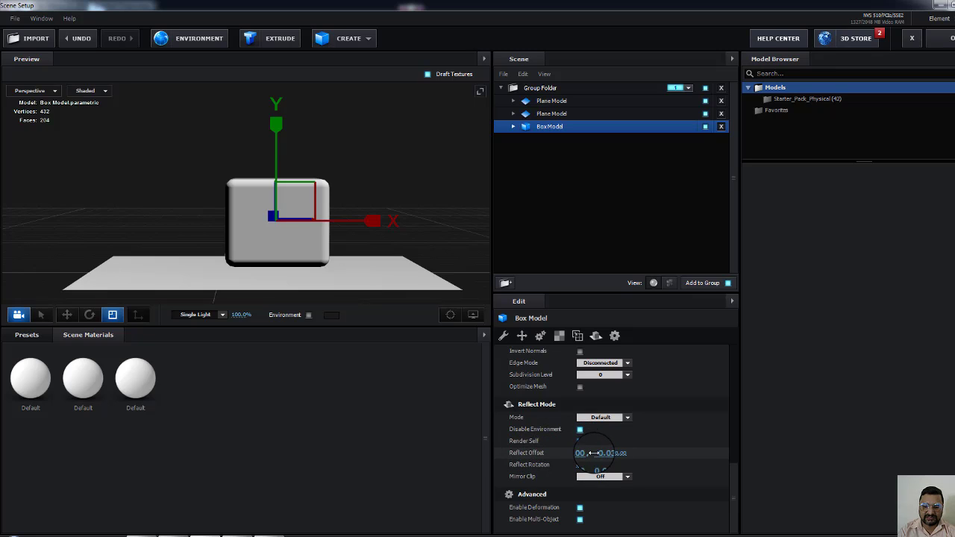
click(579, 443)
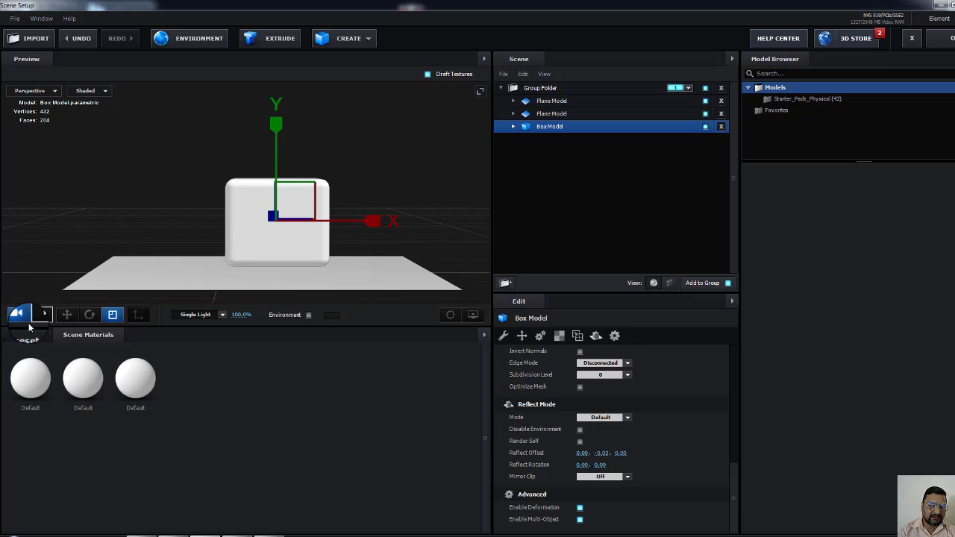
Try to apply the Caution preset from the Physical bevels to the box model.
click(27, 335)
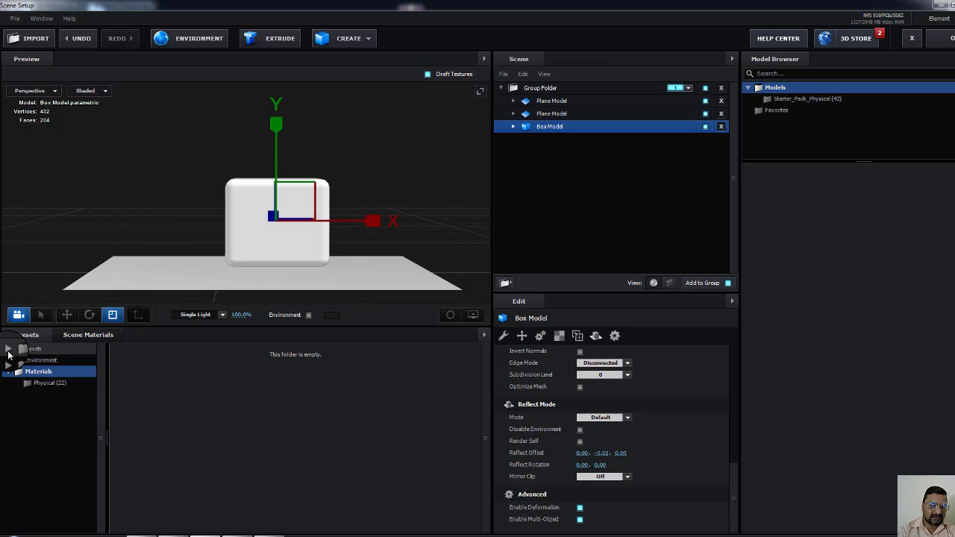
click(9, 350)
click(41, 361)
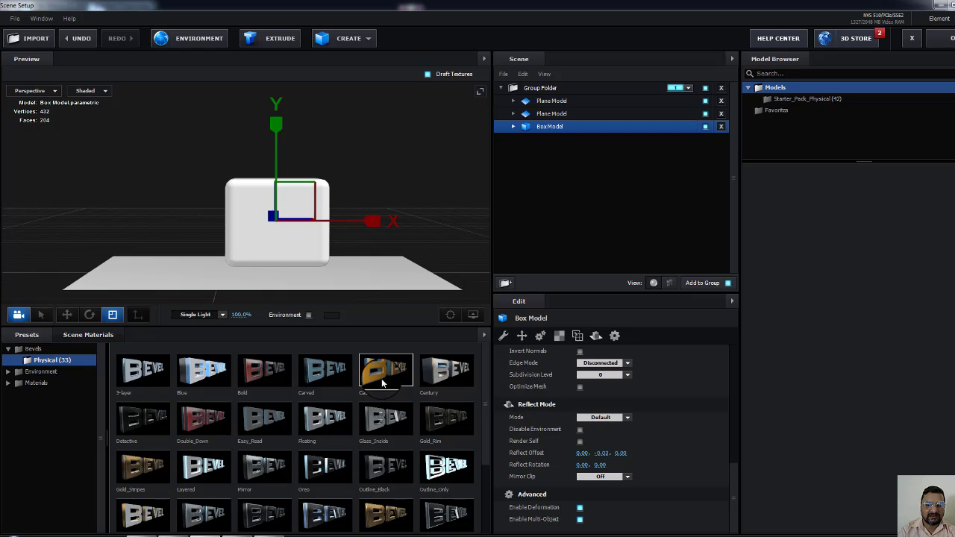
drag(382, 382, 304, 244)
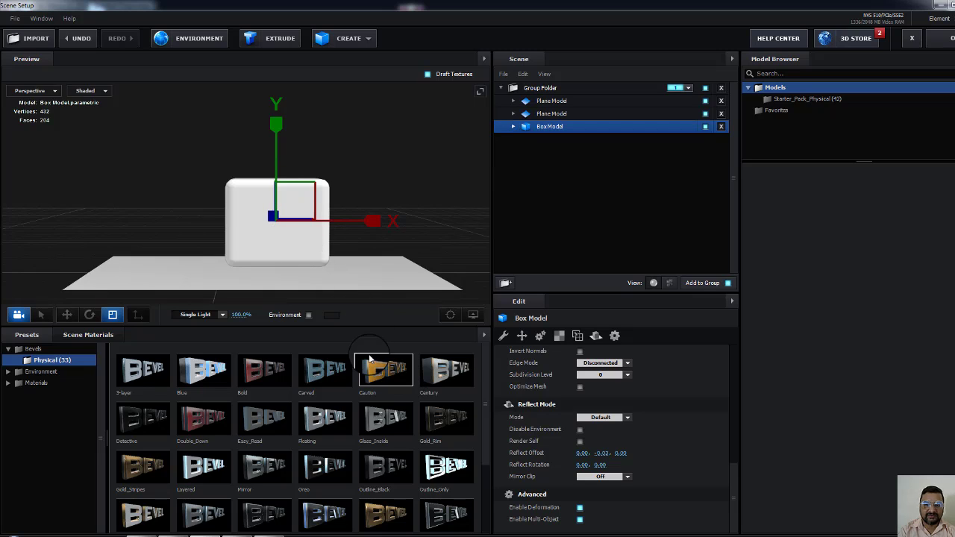
middle_drag(351, 263, 343, 241)
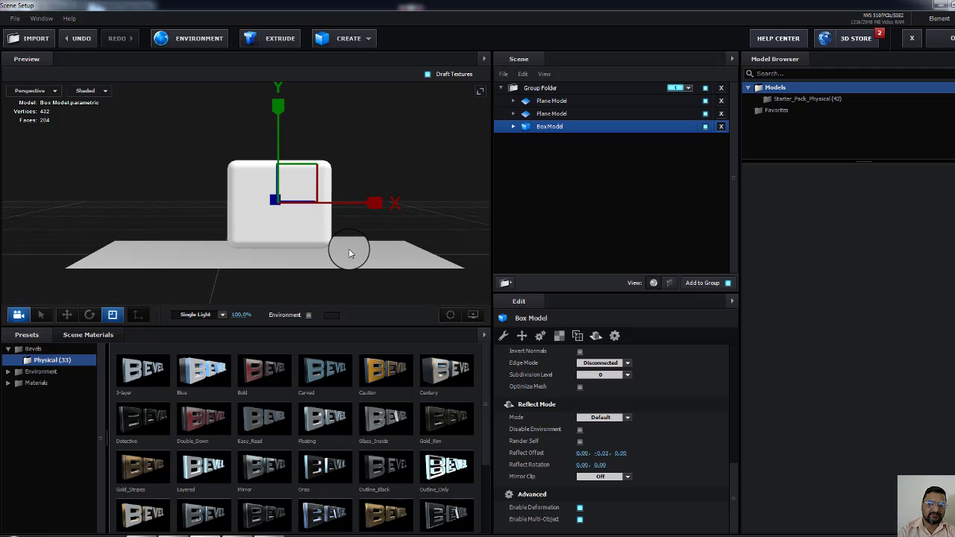
scroll(343, 244, down, 1)
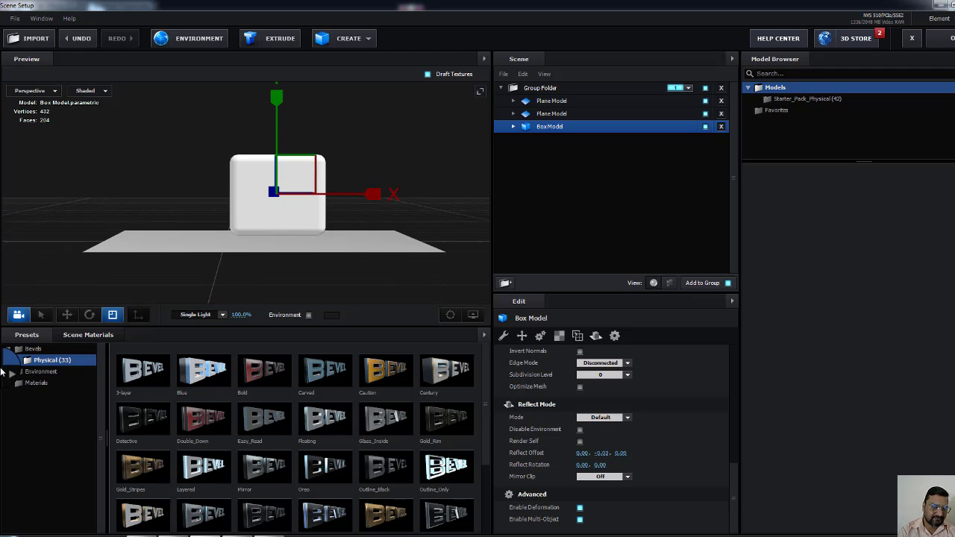
Apply the Chrome preset from the Physical materials to the box model.
click(8, 383)
click(41, 384)
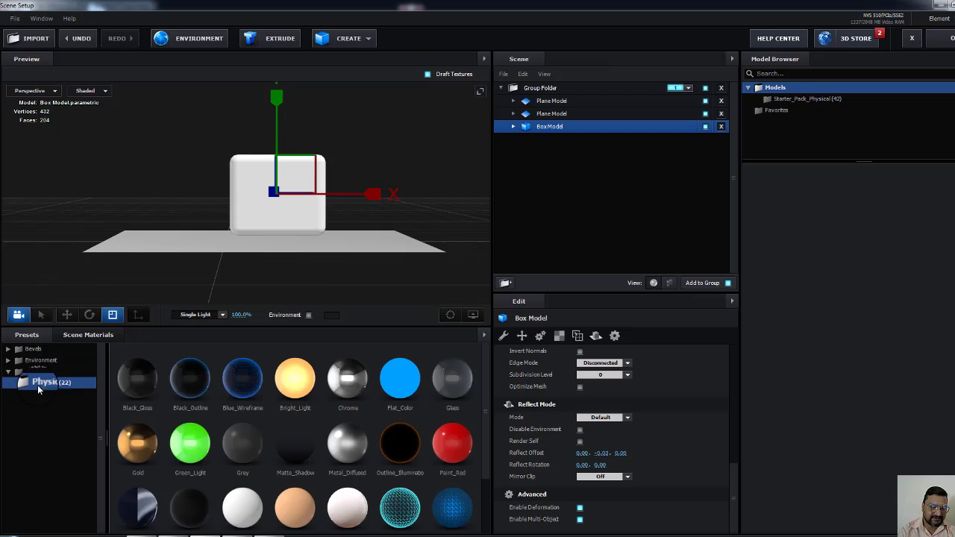
mouse_move(366, 388)
mouse_down()
mouse_move(313, 314)
mouse_move(281, 229)
mouse_up()
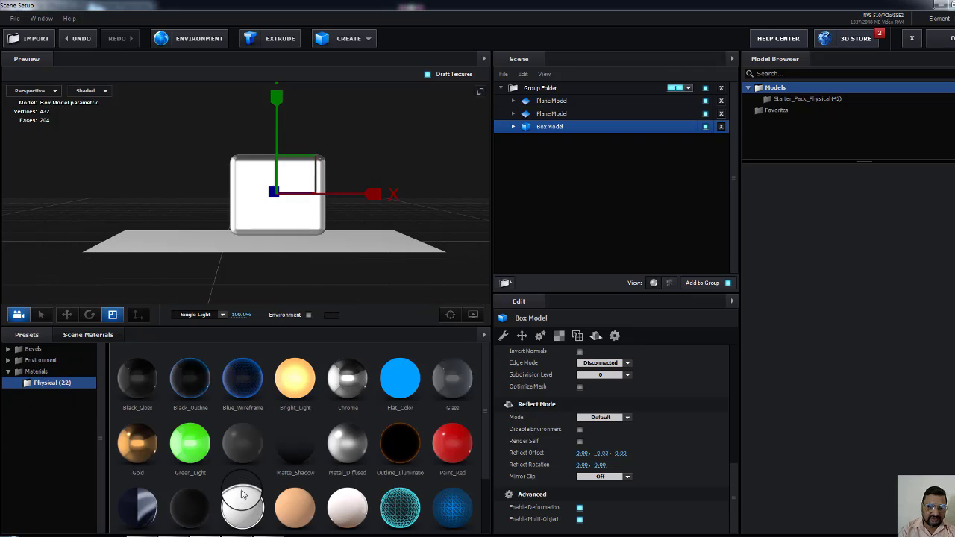
key(super)
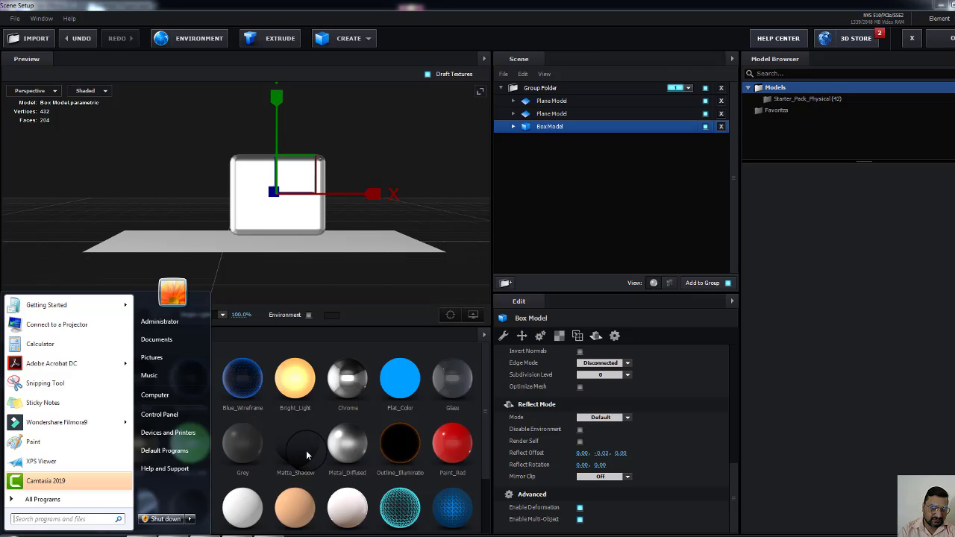
key(super)
Apply the Paint_Red material preset to the plane beneath the box model.
scroll(328, 411, down, 2)
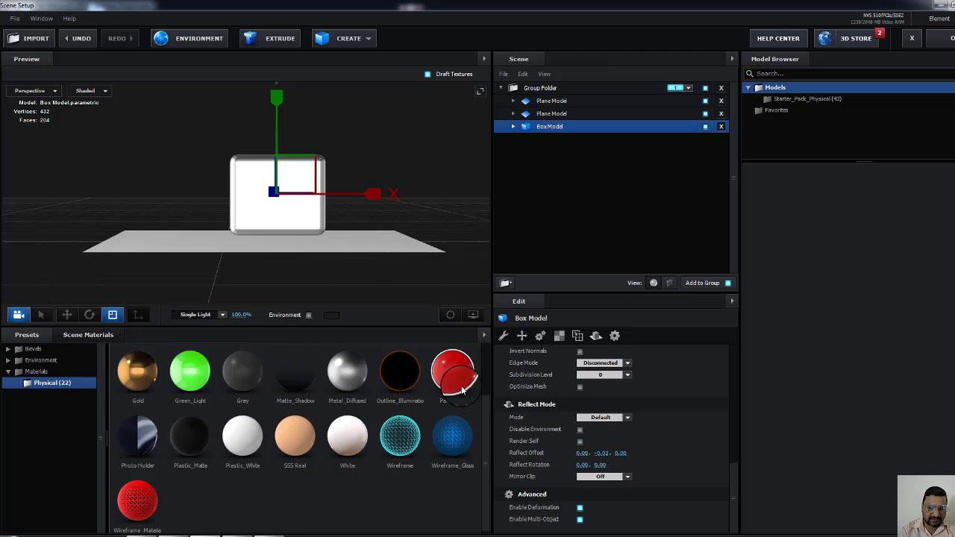
mouse_move(452, 370)
mouse_down()
mouse_move(177, 278)
mouse_move(142, 250)
mouse_move(173, 252)
mouse_up()
scroll(379, 237, up, 5)
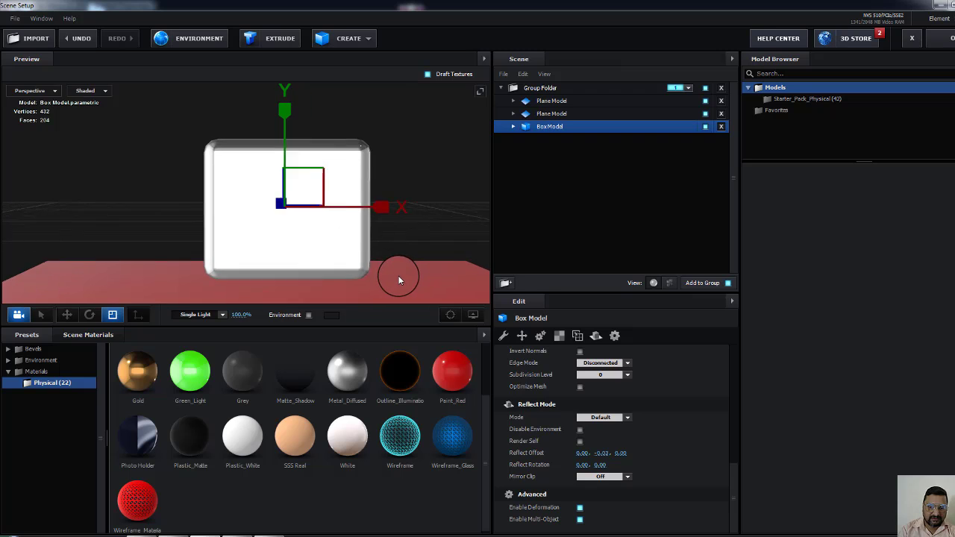
middle_drag(398, 276, 396, 266)
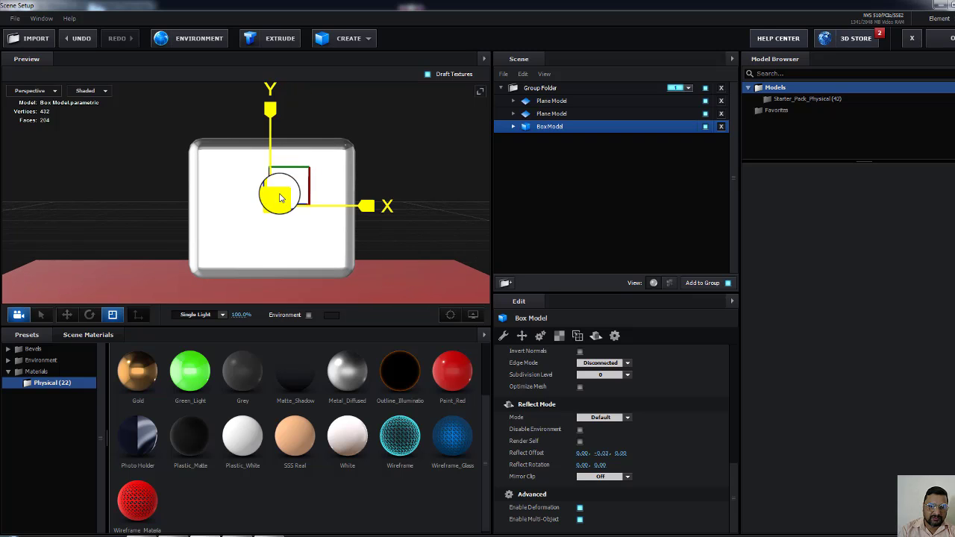
middle_drag(232, 207, 261, 185)
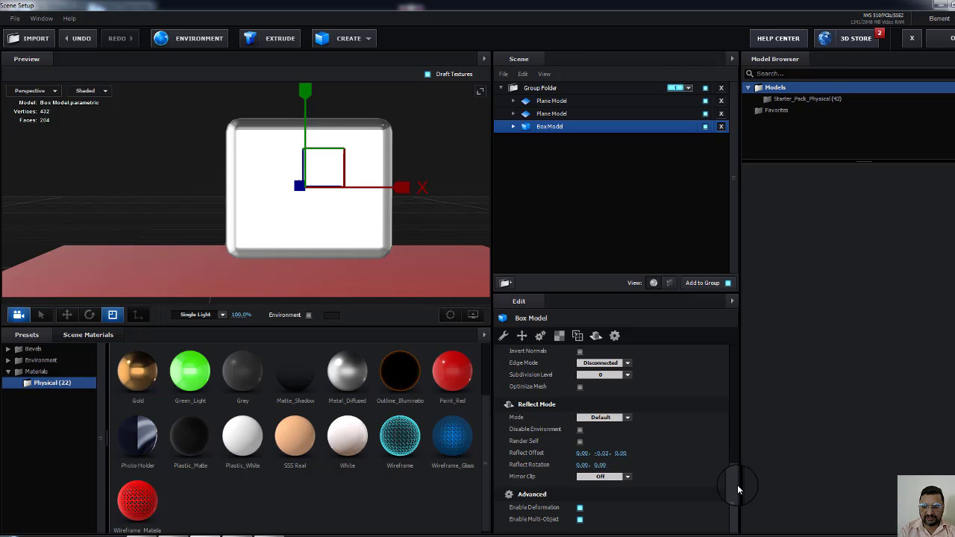
Apply the red wireframe preset from the Physical materials to the box model.
drag(737, 489, 720, 345)
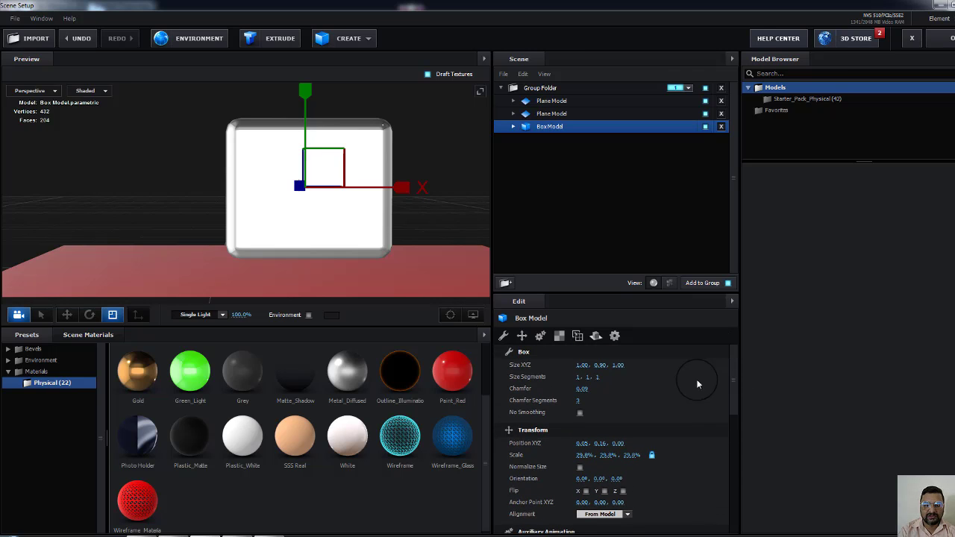
scroll(345, 493, up, 1)
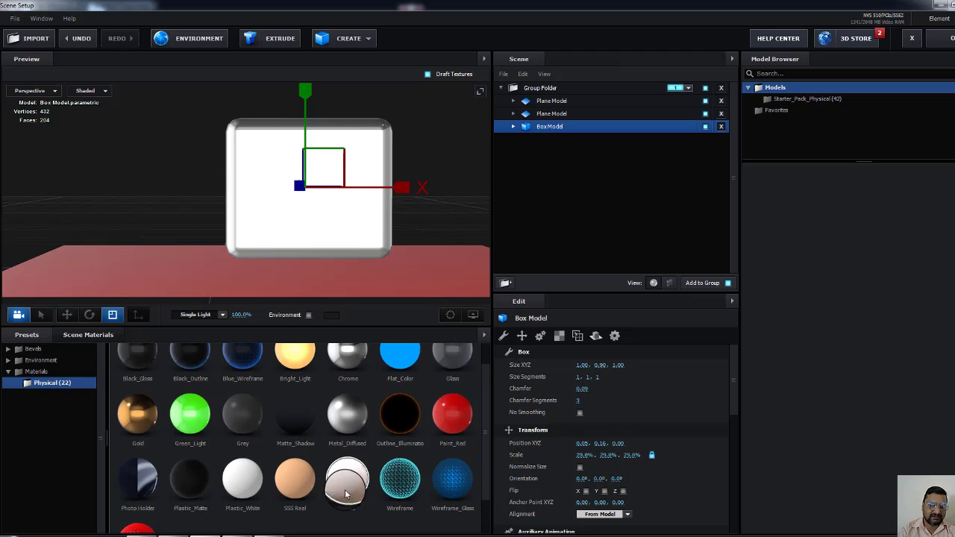
scroll(345, 494, up, 1)
scroll(345, 486, down, 3)
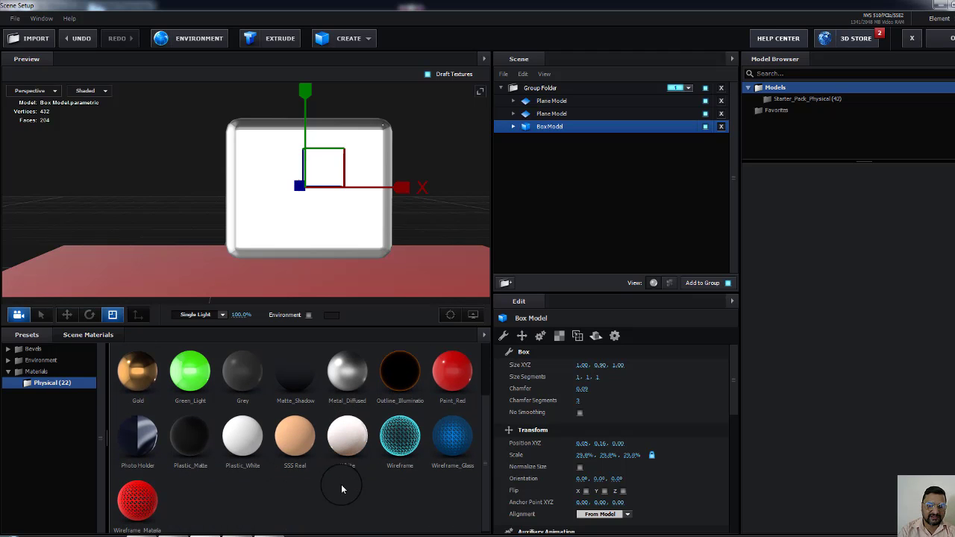
drag(144, 512, 289, 244)
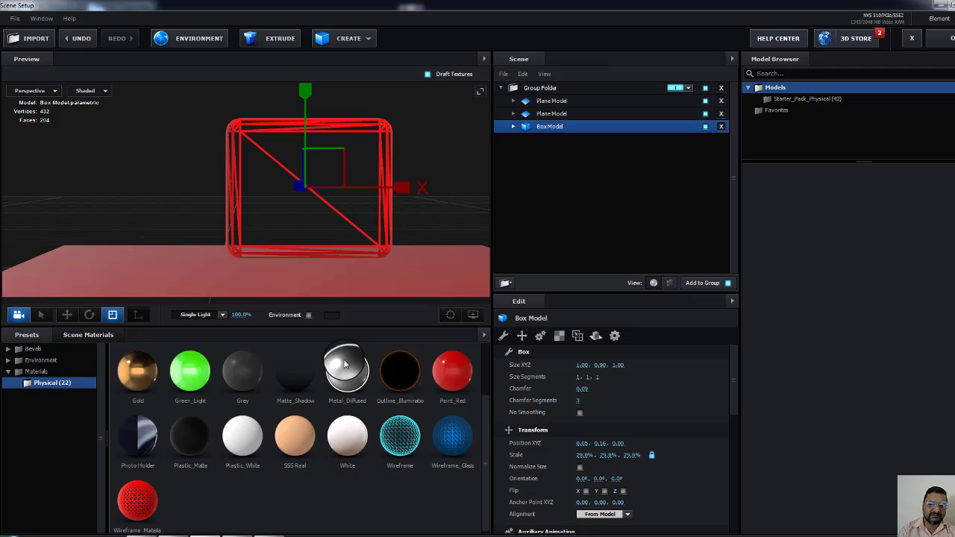
Try to apply the Metal_Diffused and Wireframe material presets to the models in the preview.
drag(344, 368, 294, 248)
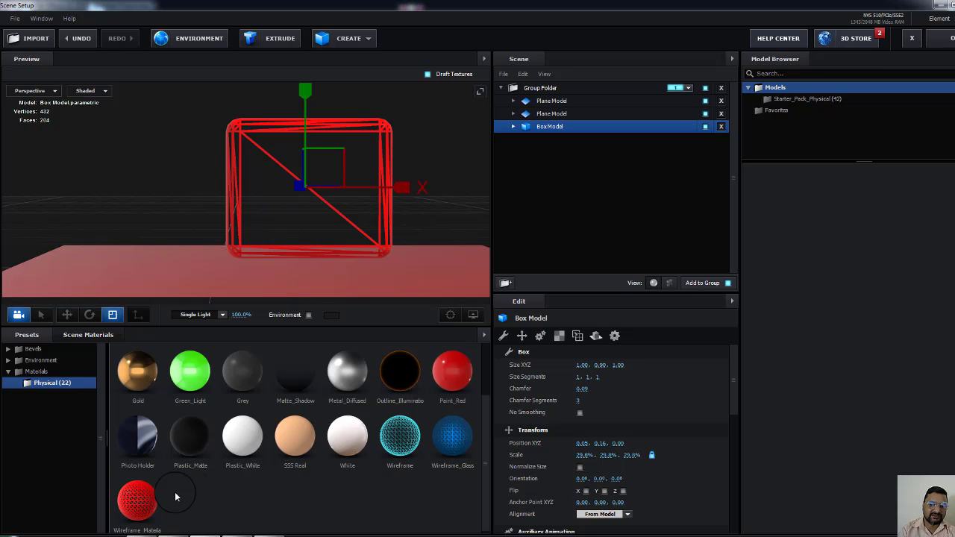
drag(400, 436, 389, 249)
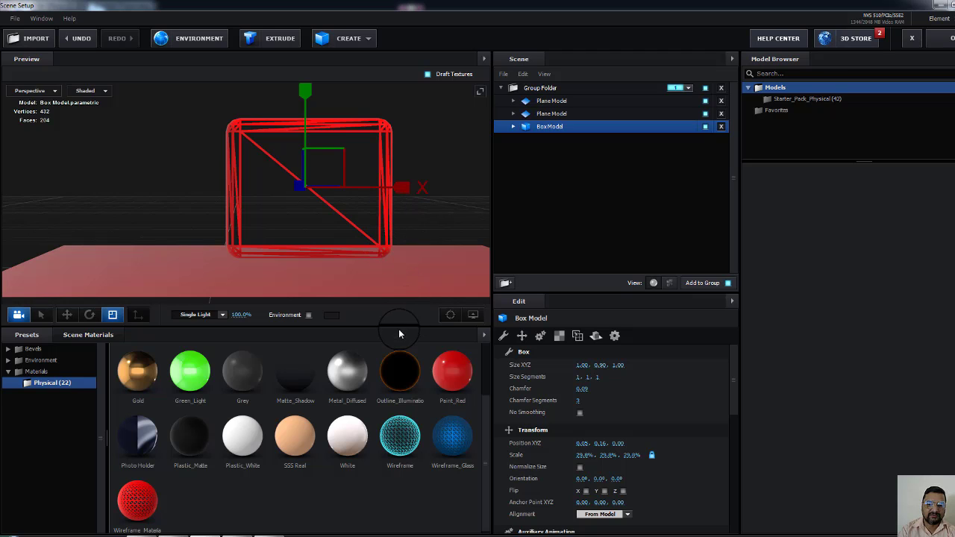
Rotate the box model about its vertical axis to a Y orientation of 35°.
middle_drag(304, 231, 283, 236)
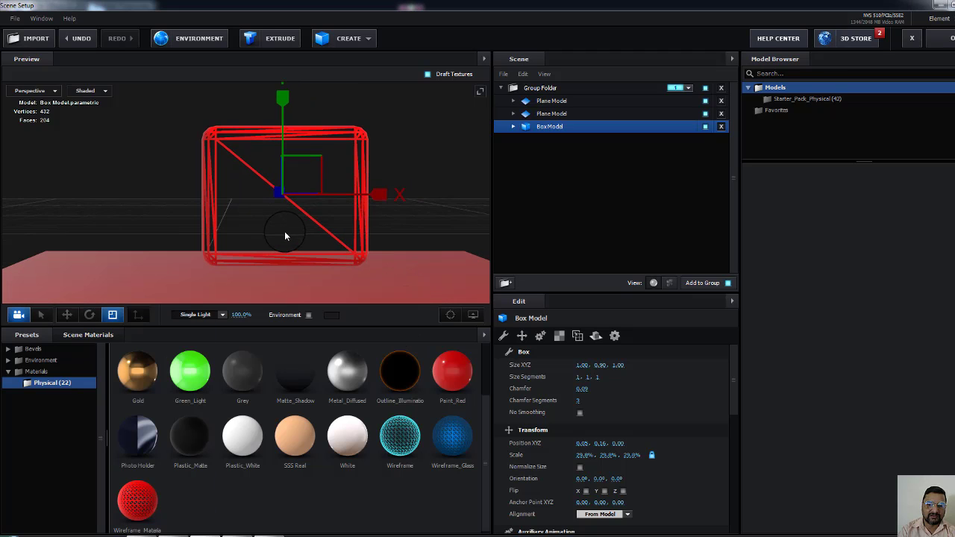
click(90, 314)
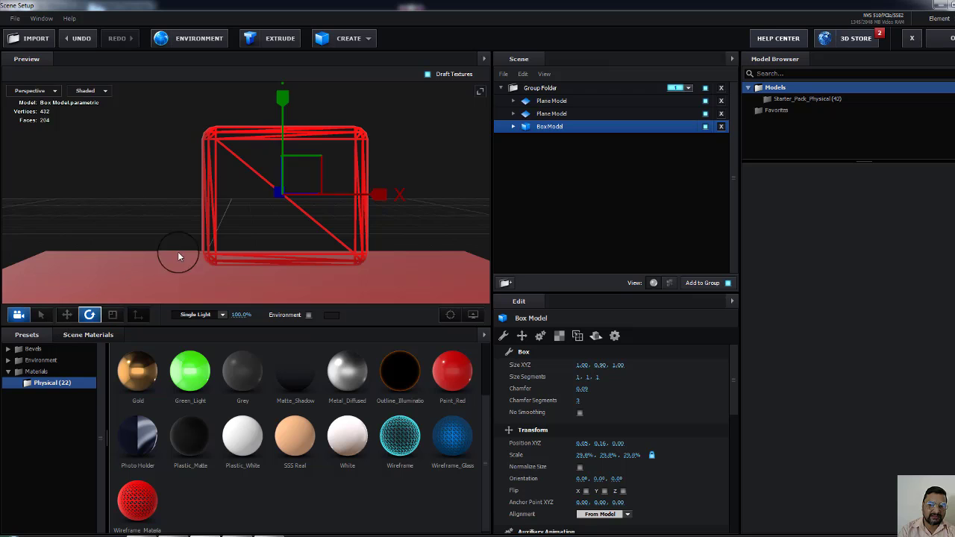
drag(265, 203, 334, 211)
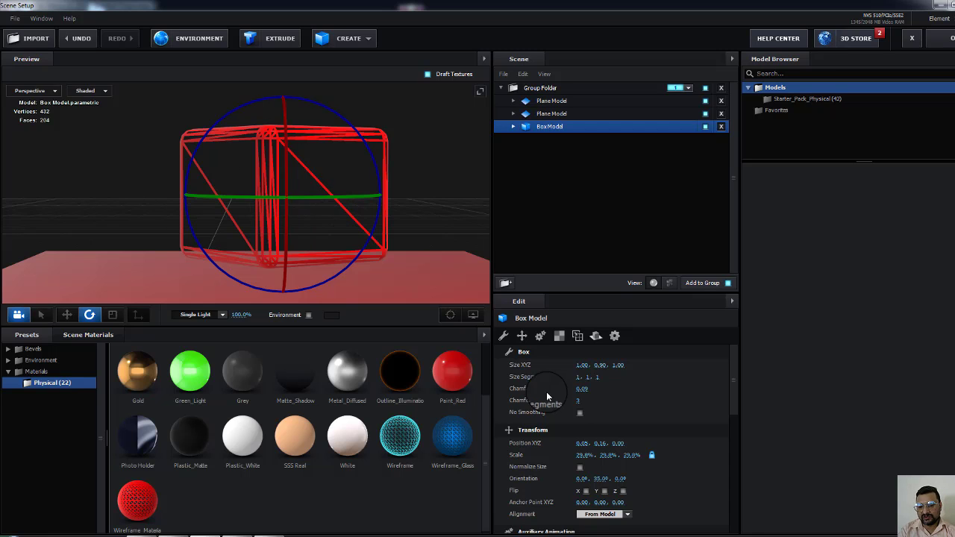
Set the box model's chamfer segments to 2 and size segments to 8, 12, 7, and rotate it to about 88° in Y.
mouse_move(580, 401)
mouse_down()
mouse_move(602, 401)
mouse_move(551, 405)
mouse_move(578, 405)
mouse_move(564, 409)
mouse_up()
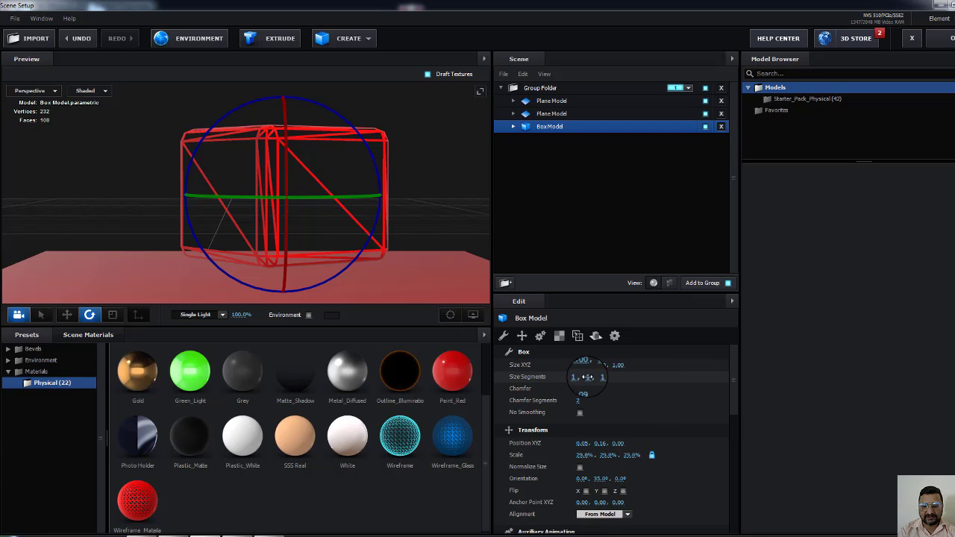
drag(588, 378, 614, 379)
middle_drag(276, 220, 297, 209)
drag(267, 190, 369, 238)
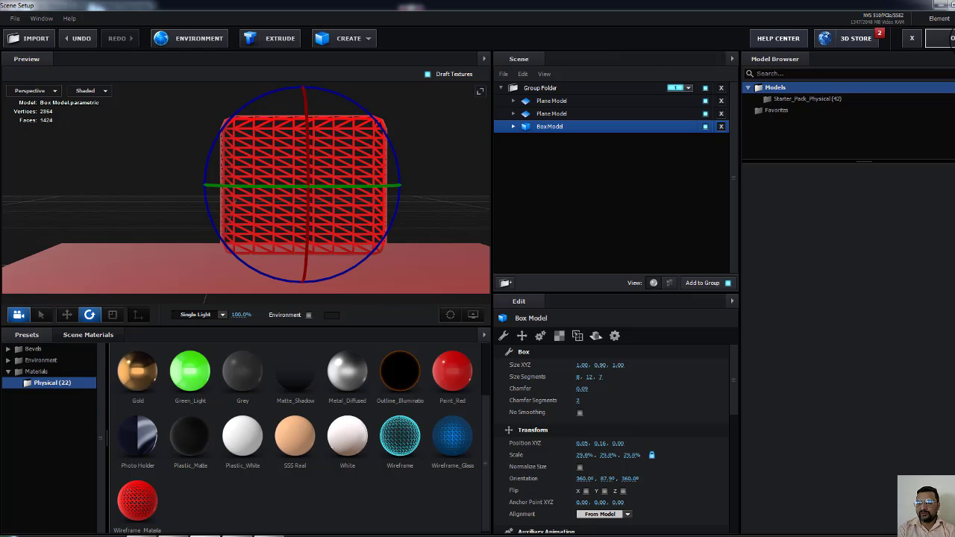
Accept the scene, return to After Effects and inspect the rendered box up close in Comp 1.
click(941, 38)
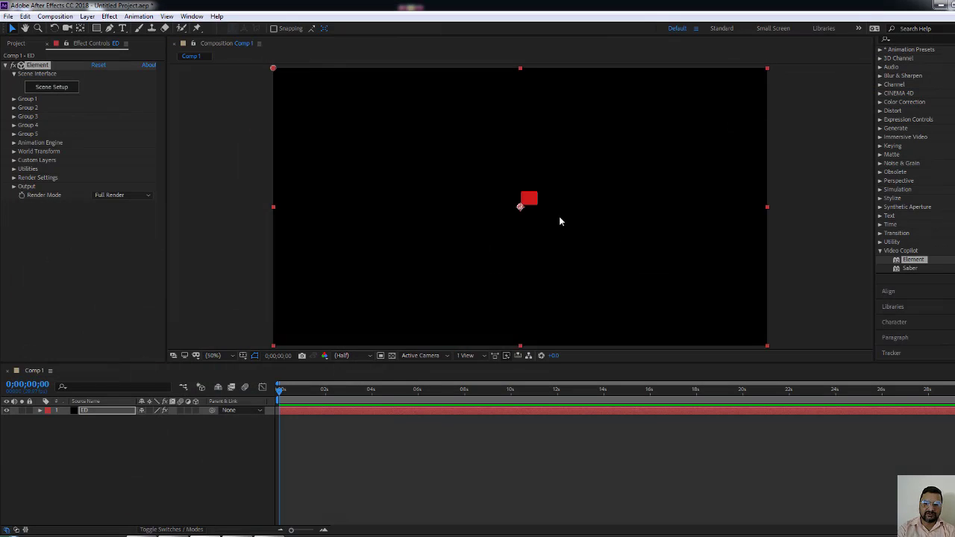
scroll(540, 221, up, 6)
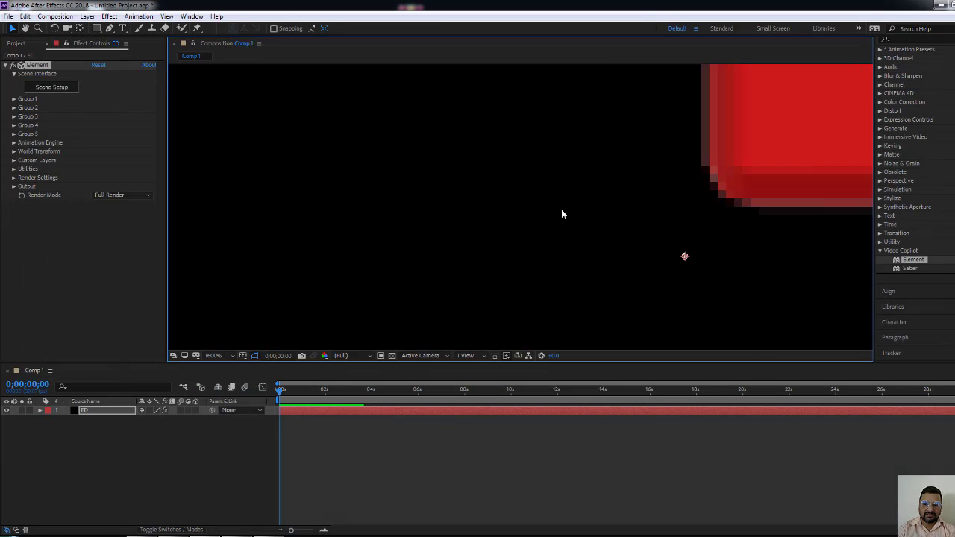
middle_drag(554, 252, 246, 349)
scroll(548, 242, down, 2)
middle_drag(585, 239, 555, 261)
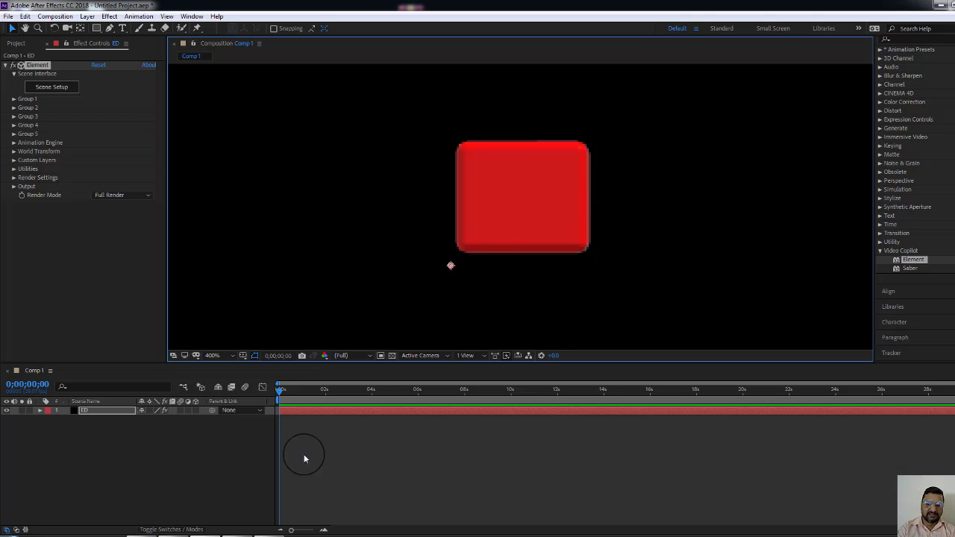
Add a new camera layer to Comp 1, accepting the offered camera settings.
right_click(126, 466)
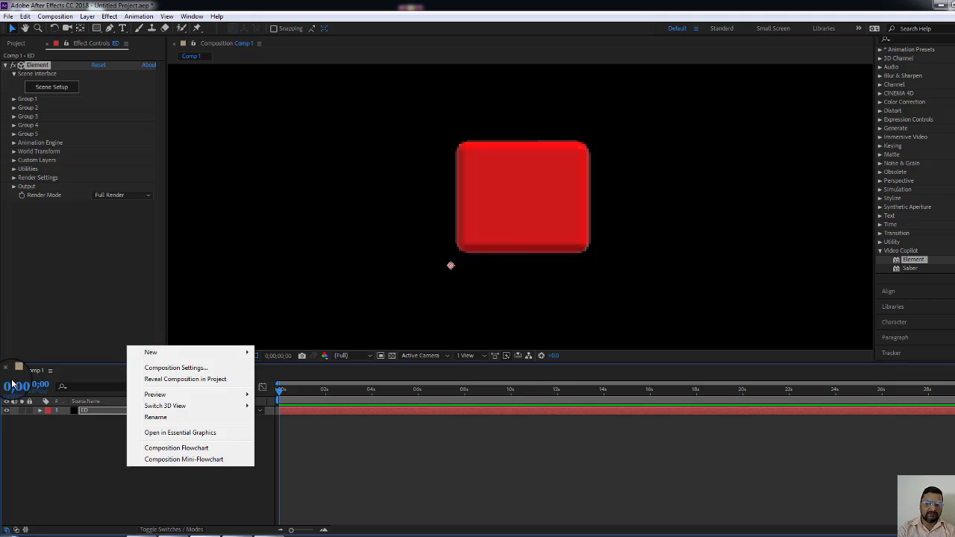
click(187, 359)
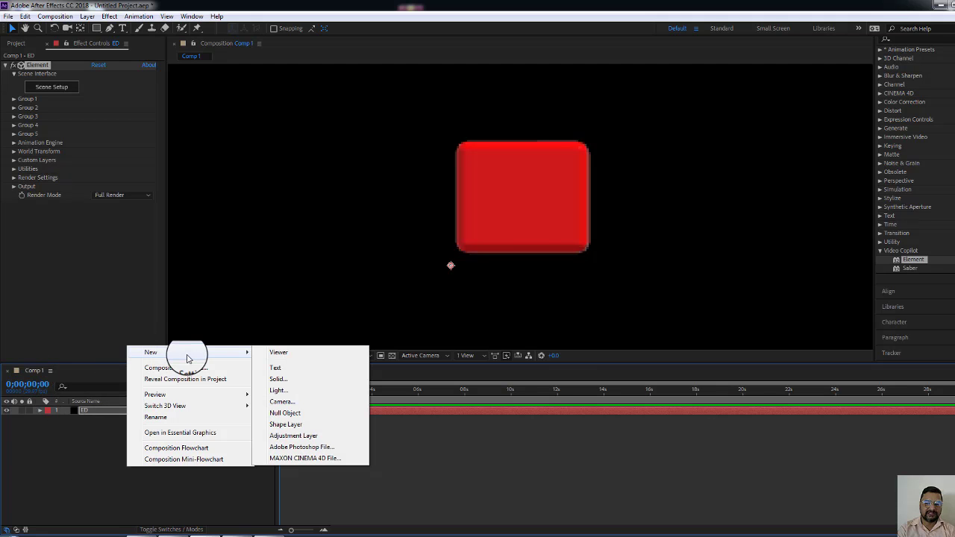
click(293, 406)
click(593, 385)
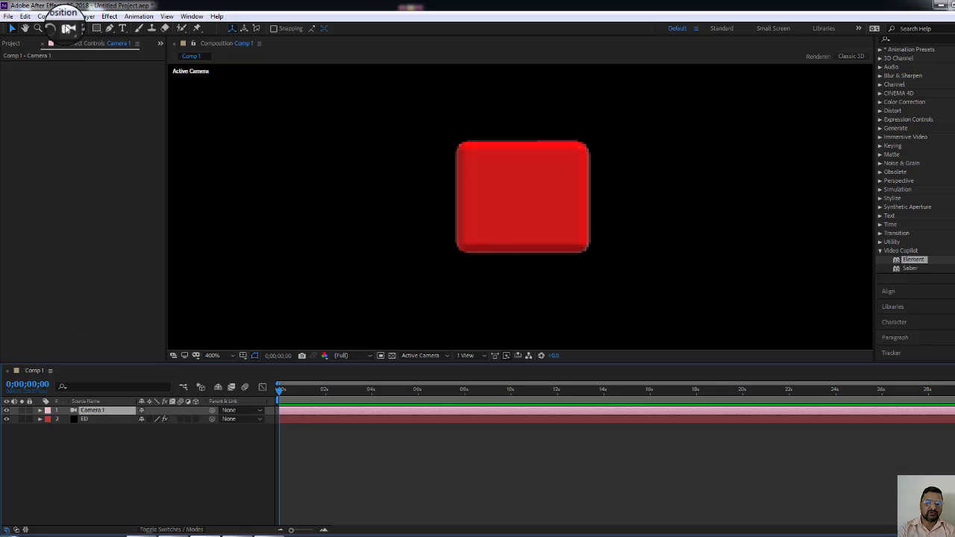
Move Camera 1 in depth relative to the box with the Track Z Camera tool.
click(66, 28)
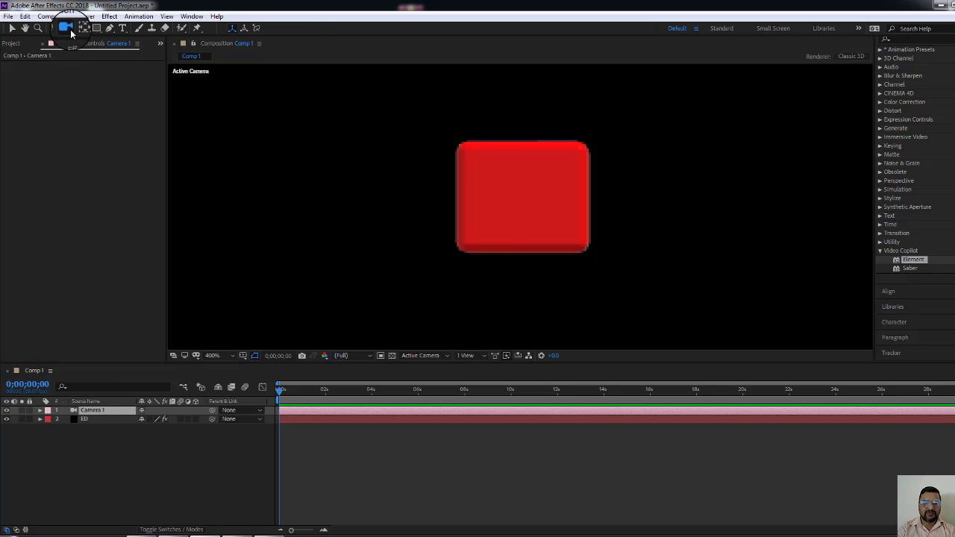
click(72, 30)
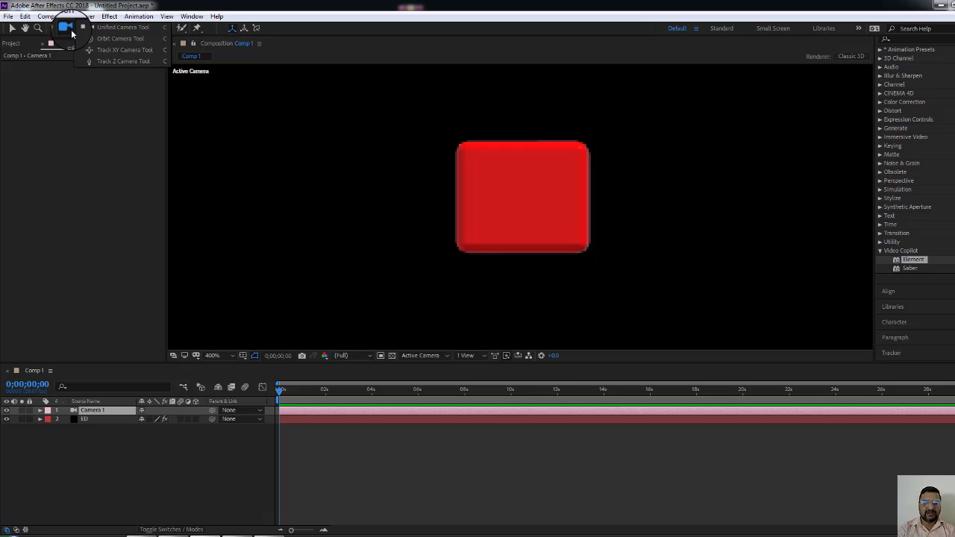
click(126, 61)
drag(507, 237, 497, 432)
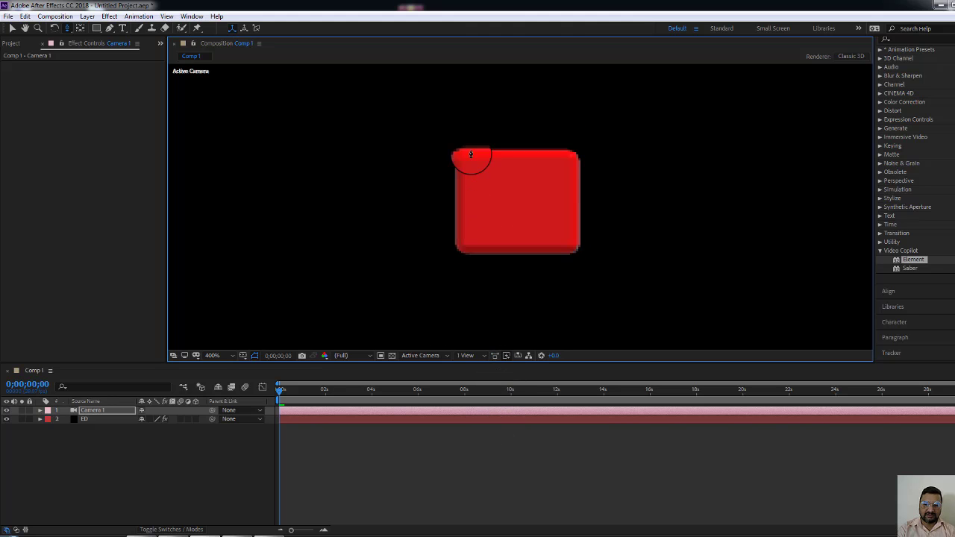
Set the composition preview resolution to Quarter and adjust the camera's distance from the box with Track Z again.
click(371, 356)
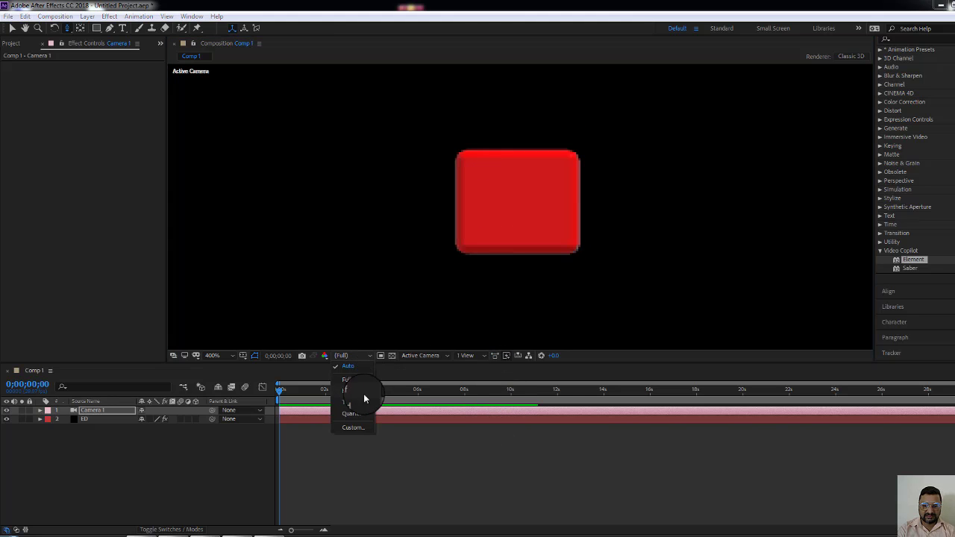
click(356, 412)
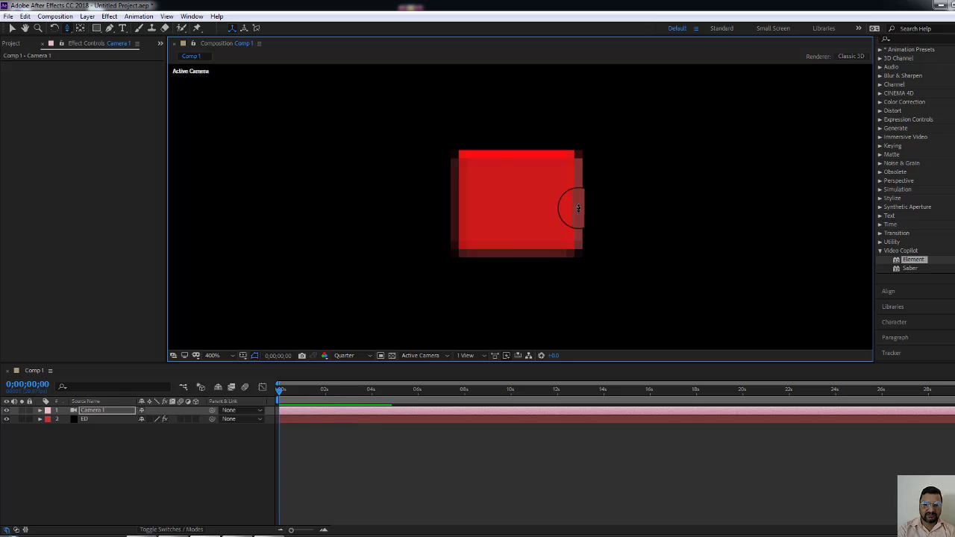
drag(479, 193, 541, 182)
drag(519, 242, 526, 290)
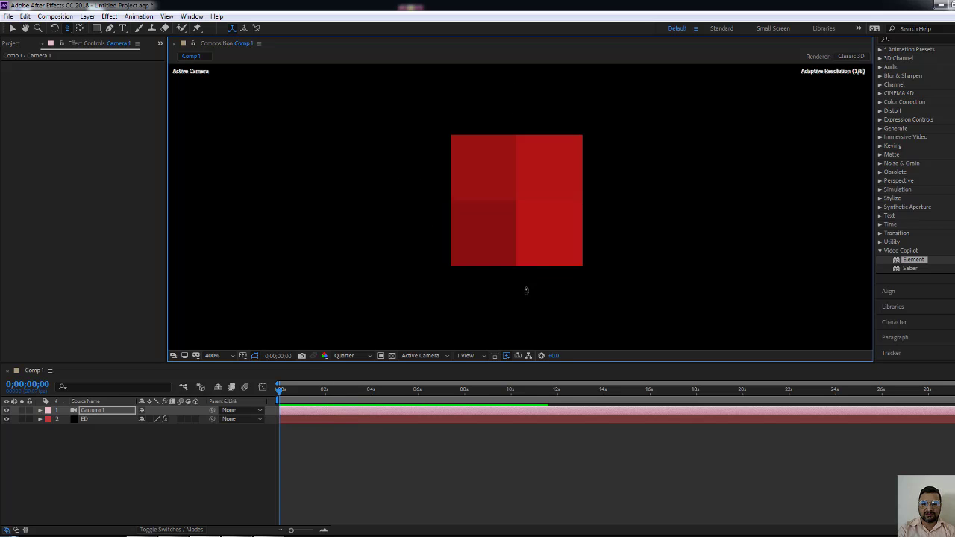
drag(536, 176, 552, 266)
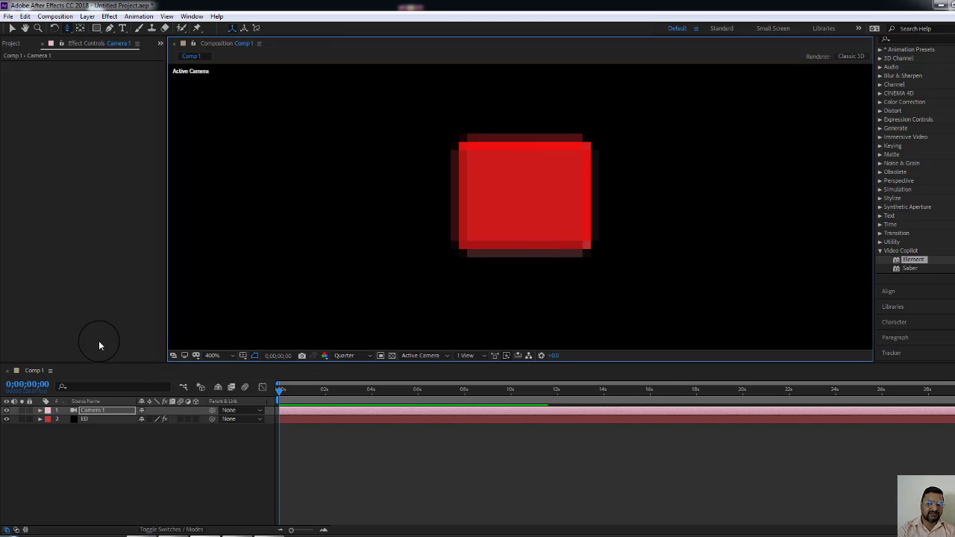
Shift the camera with the Track XY Camera tool, and orbit it around the box with the Orbit Camera tool.
drag(67, 28, 107, 52)
drag(490, 211, 584, 248)
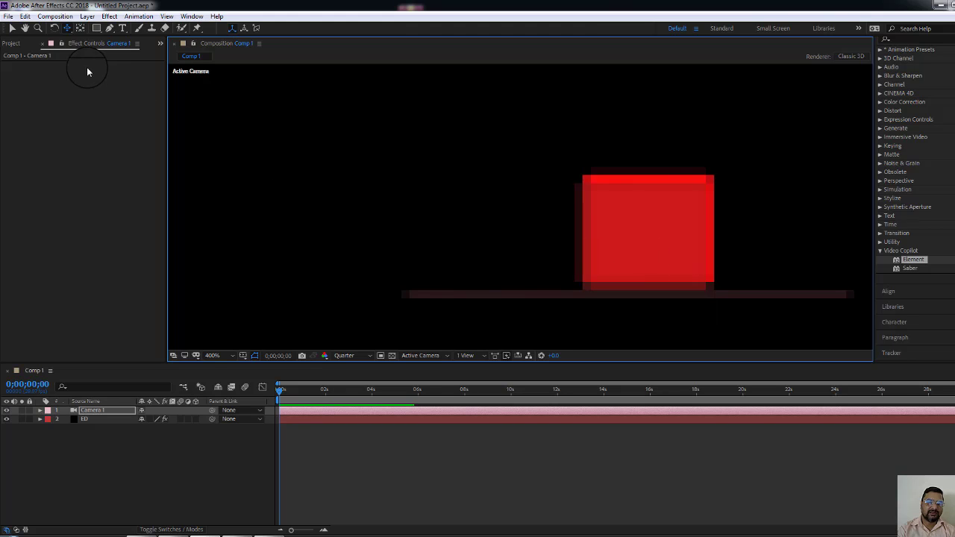
drag(68, 30, 103, 39)
drag(562, 207, 698, 254)
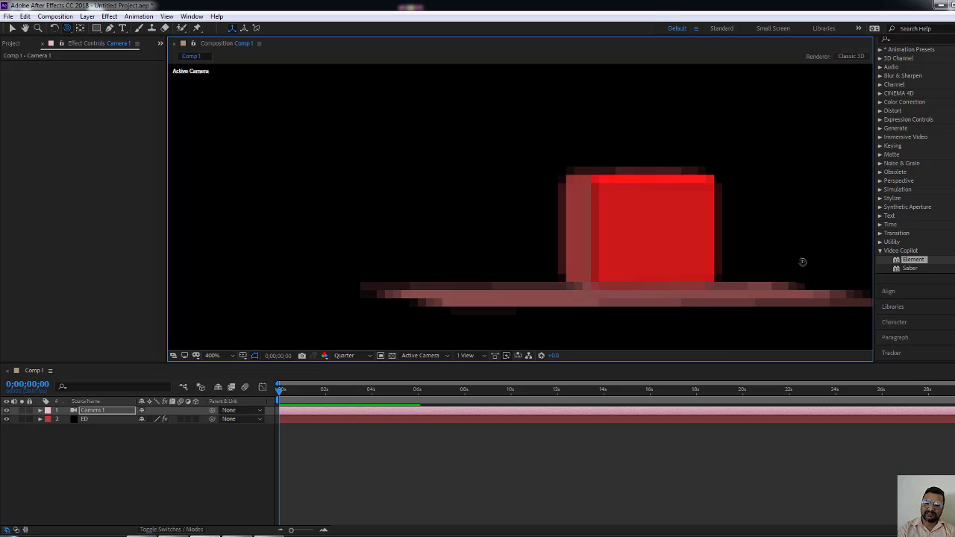
Orbit the camera with the Unified Camera tool to view the box and plane obliquely from above.
click(67, 29)
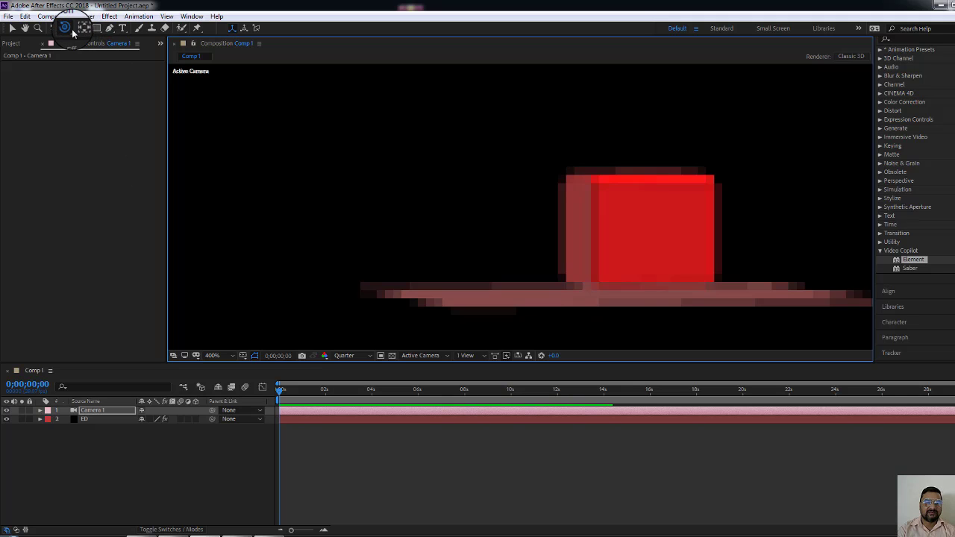
click(110, 29)
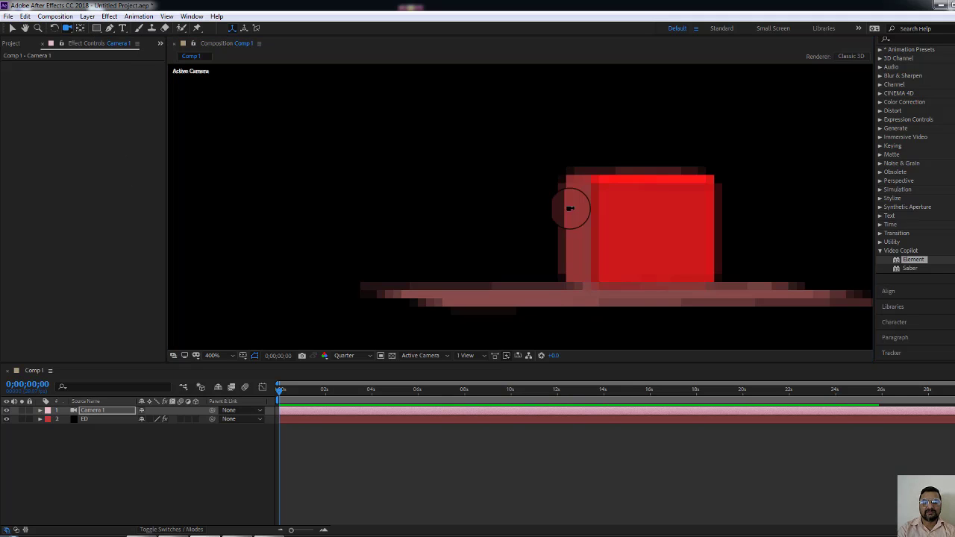
drag(593, 230, 606, 280)
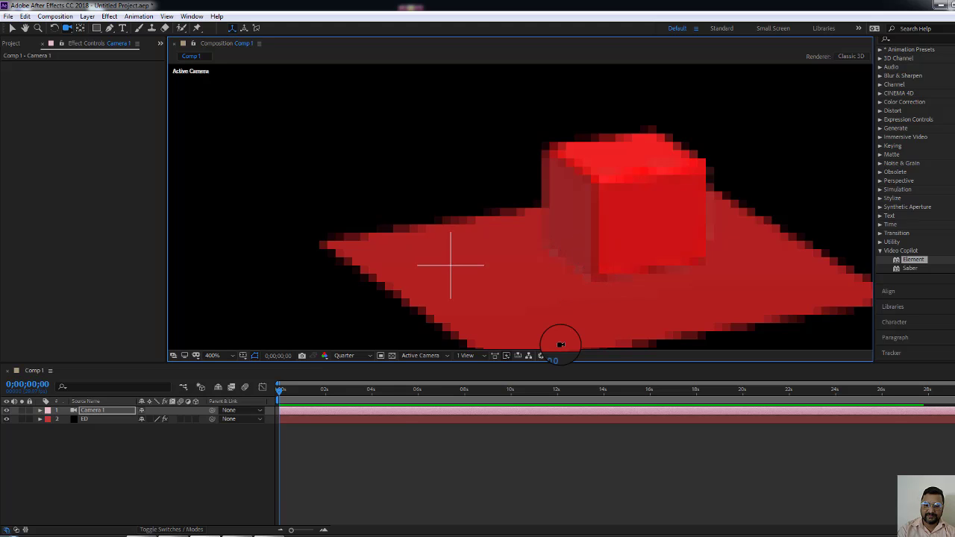
Set the preview resolution to Full and reframe the camera so the box and its plane sit centrally in view.
click(369, 356)
click(357, 381)
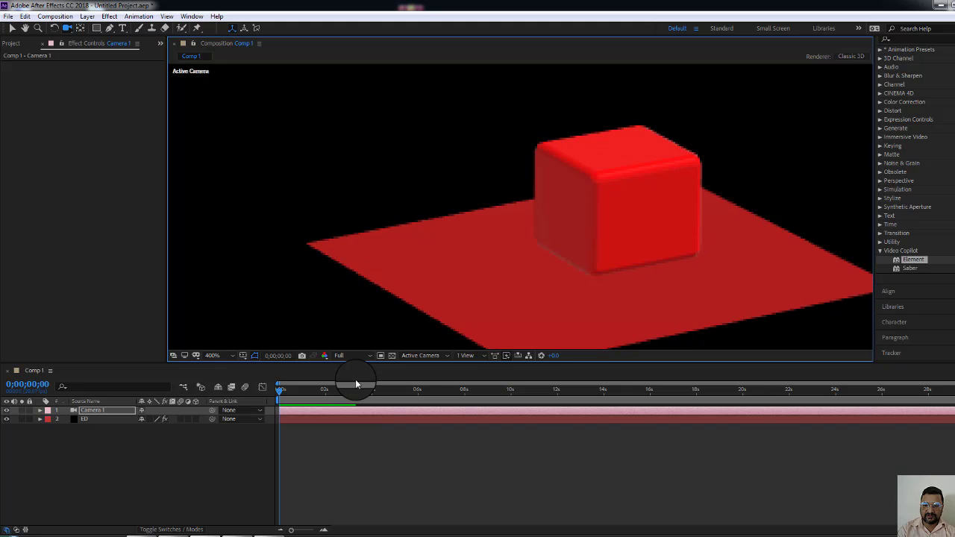
drag(616, 230, 663, 225)
scroll(646, 243, up, 2)
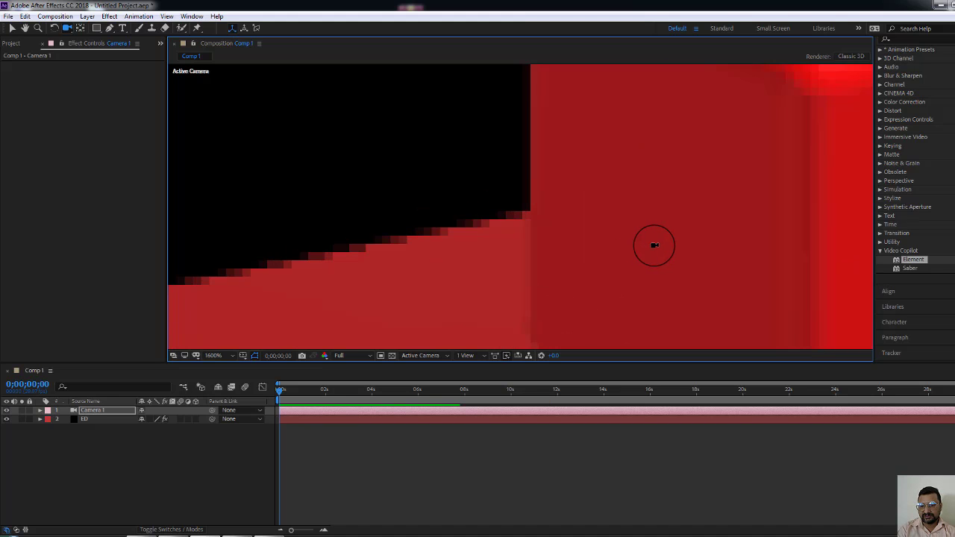
scroll(654, 245, down, 2)
mouse_move(569, 282)
middle_down()
mouse_move(537, 284)
mouse_move(563, 285)
middle_up()
drag(572, 298, 583, 310)
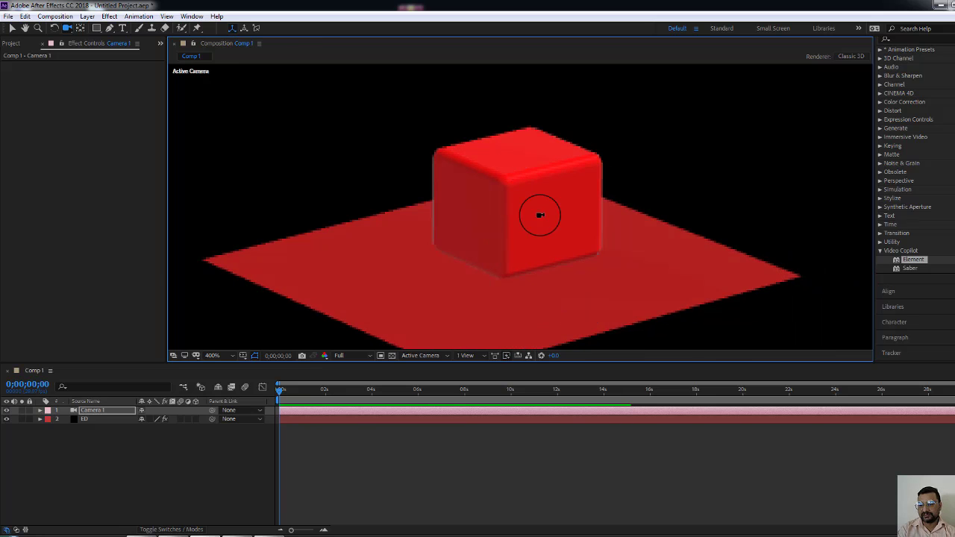
Deselect the camera layer and hide the ED layer in Comp 1.
drag(927, 249, 108, 419)
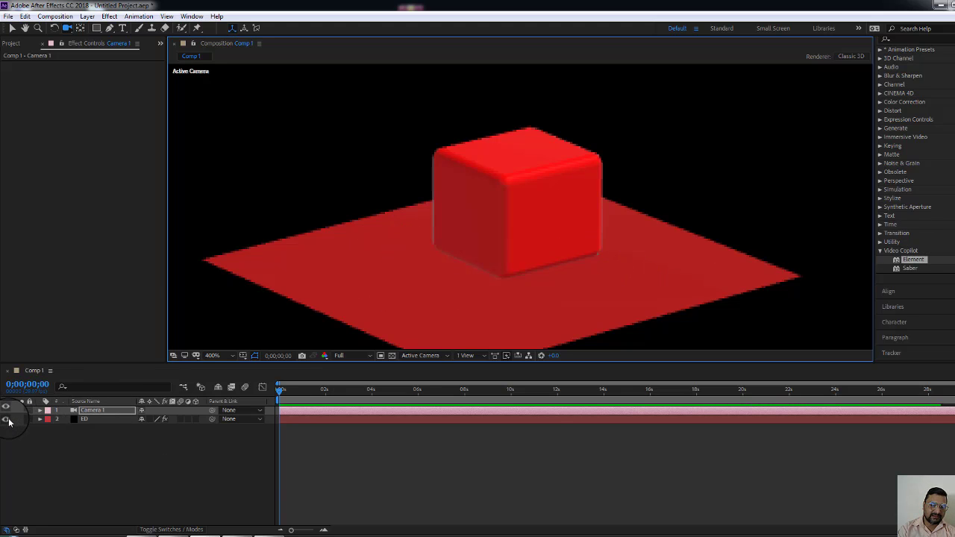
click(93, 453)
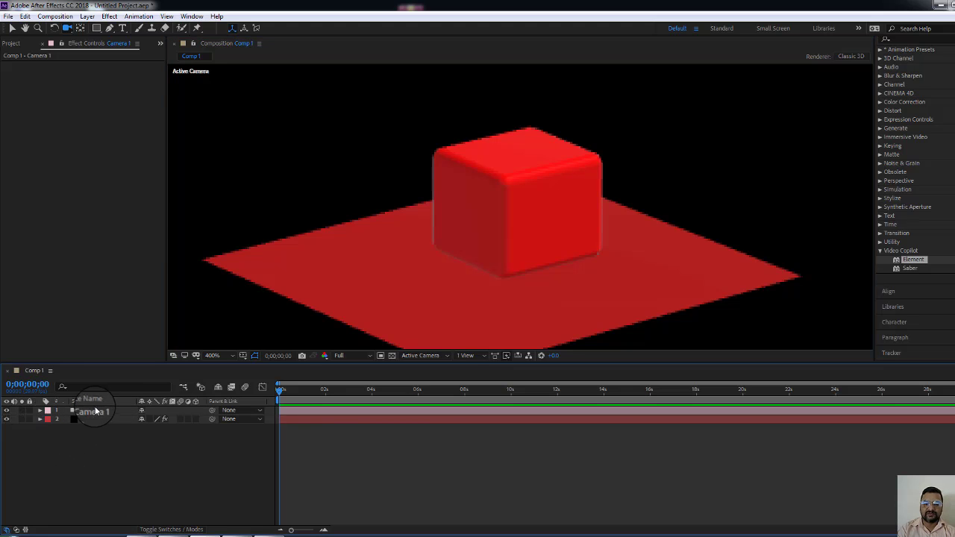
click(6, 419)
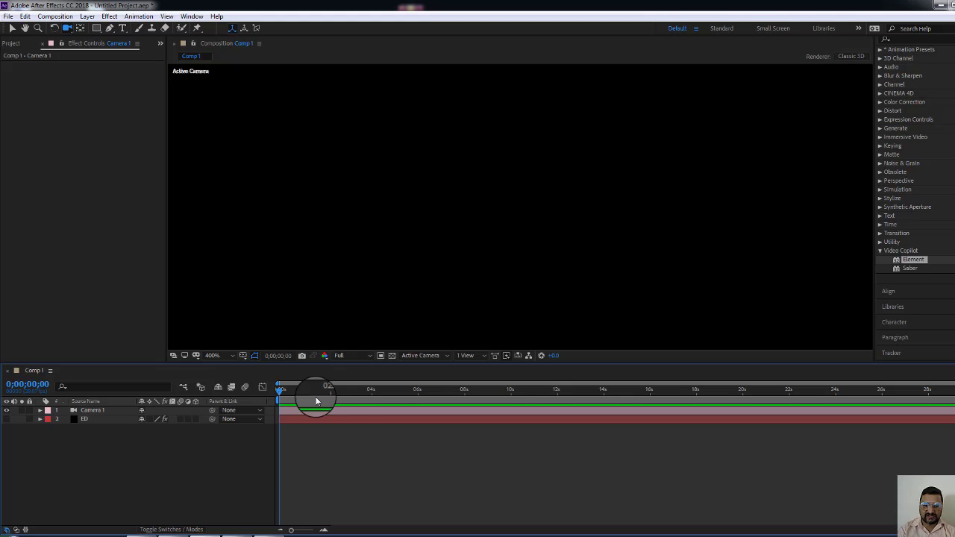
Create a text layer reading "GEHU" in capitals in Comp 1 and bring the whole word into view.
click(122, 29)
click(412, 162)
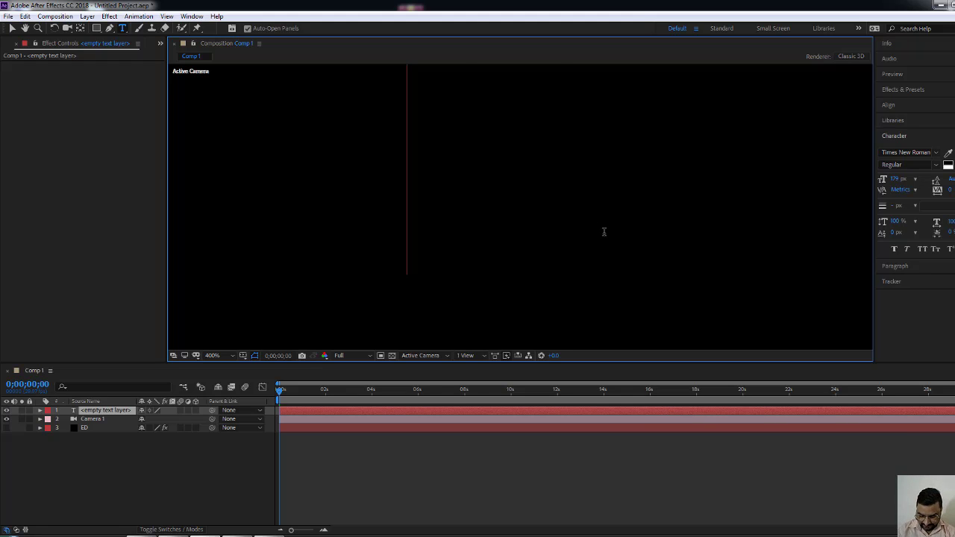
text(gehu)
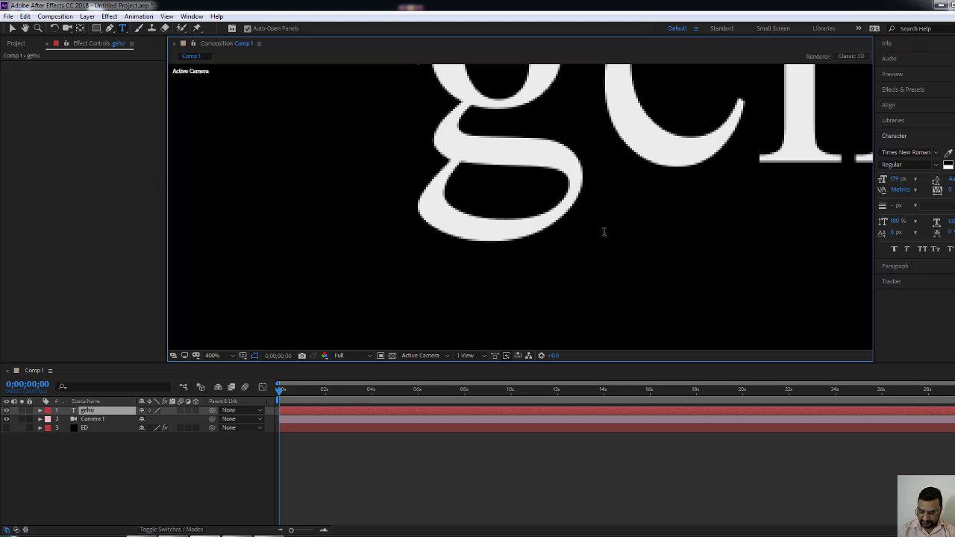
key(BackSpace)
key(BackSpace)
key(BackSpace)
key(BackSpace)
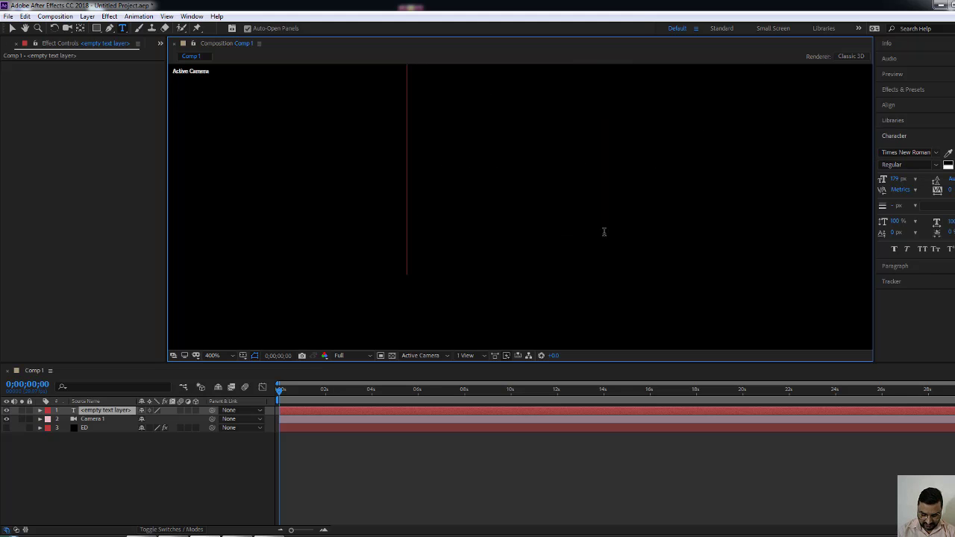
text(GEHU)
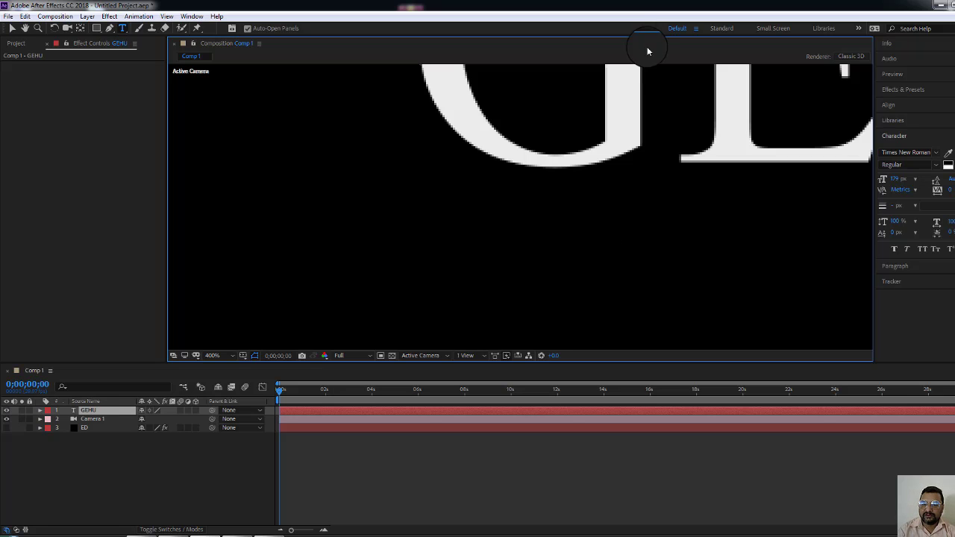
scroll(432, 164, down, 3)
middle_drag(569, 233, 520, 248)
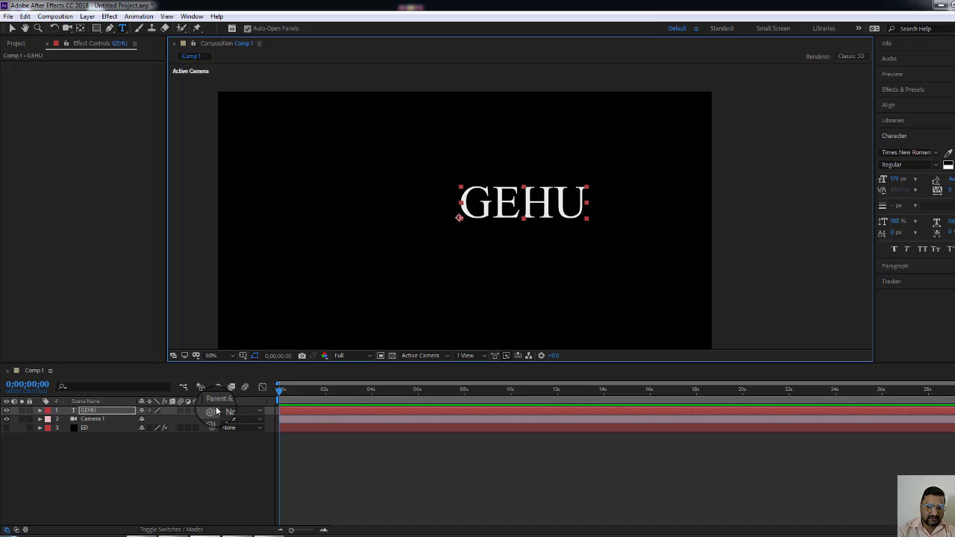
Add a black 1920 × 1080 px solid with the offered settings, and move the GEHU text layer below the ED layer.
right_click(105, 463)
mouse_move(181, 348)
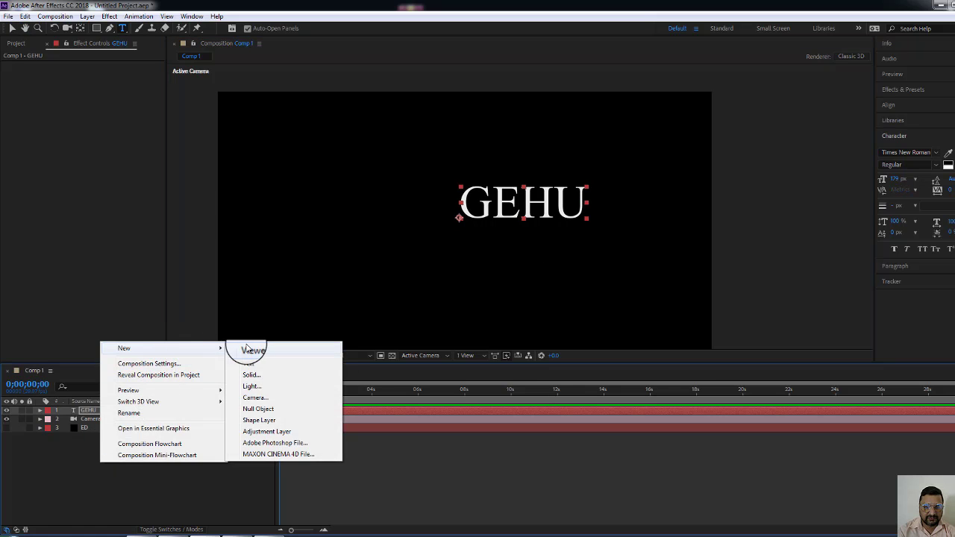
click(257, 377)
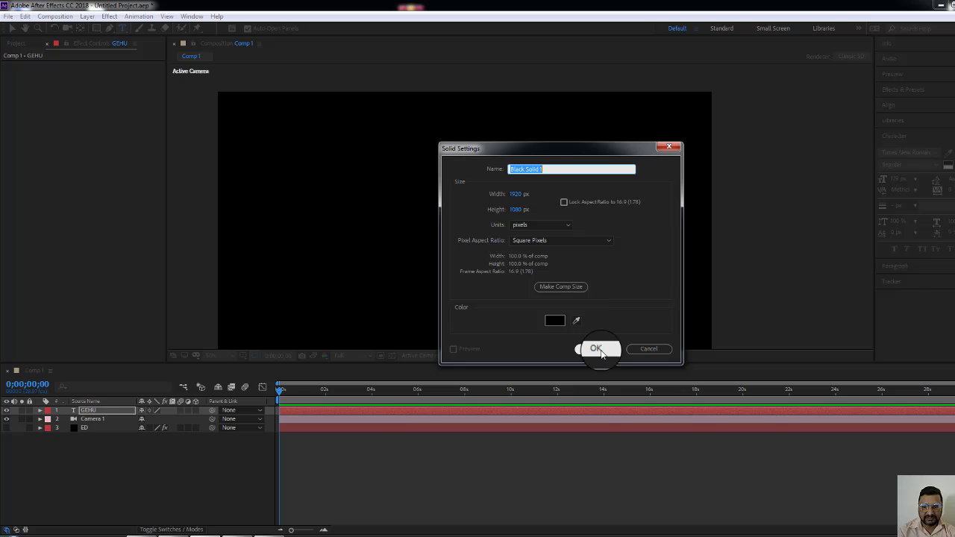
click(594, 347)
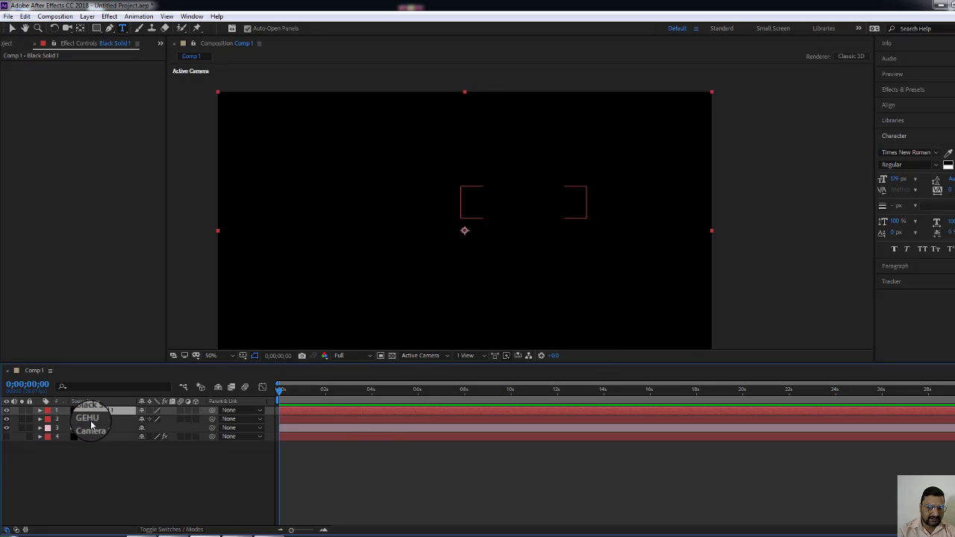
drag(91, 420, 96, 444)
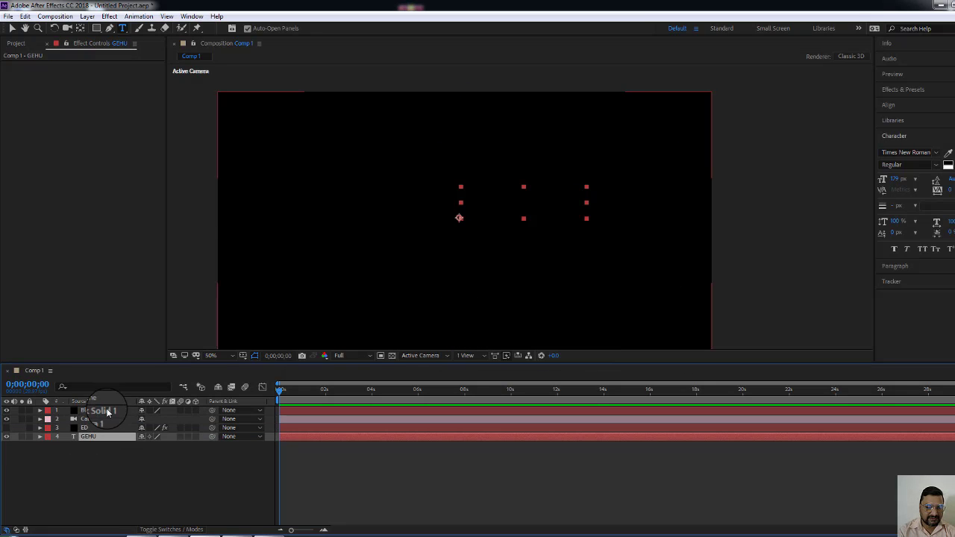
Apply the Video Copilot Element effect to the new black solid.
click(106, 411)
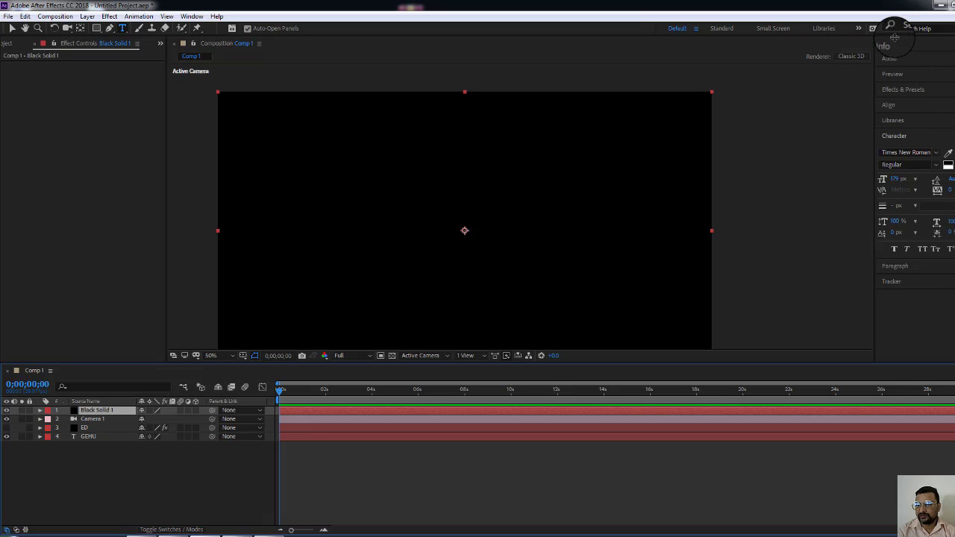
right_click(100, 106)
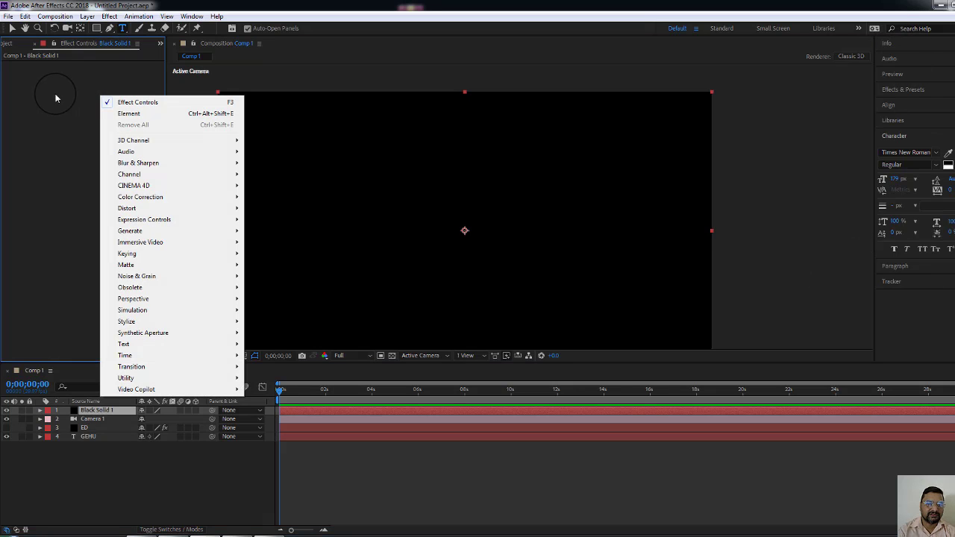
mouse_move(167, 388)
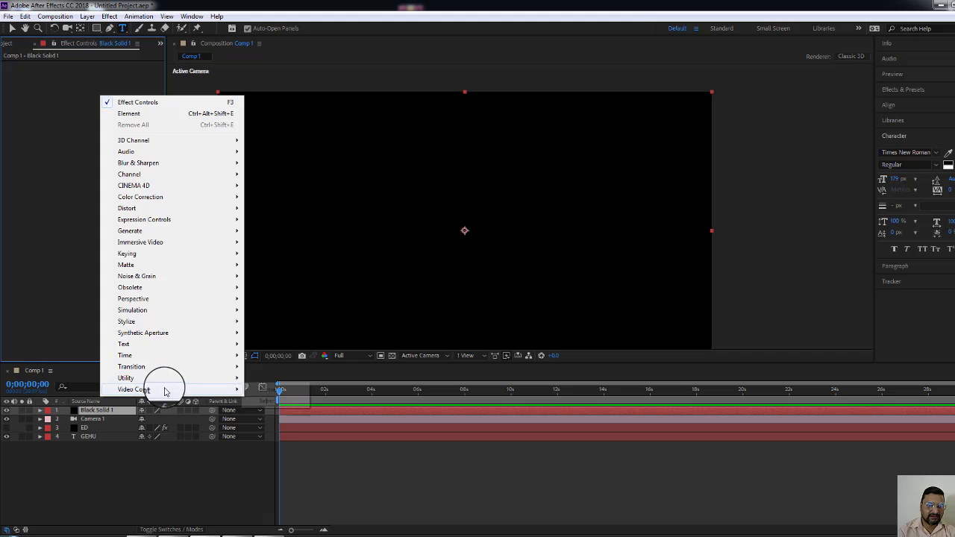
click(290, 394)
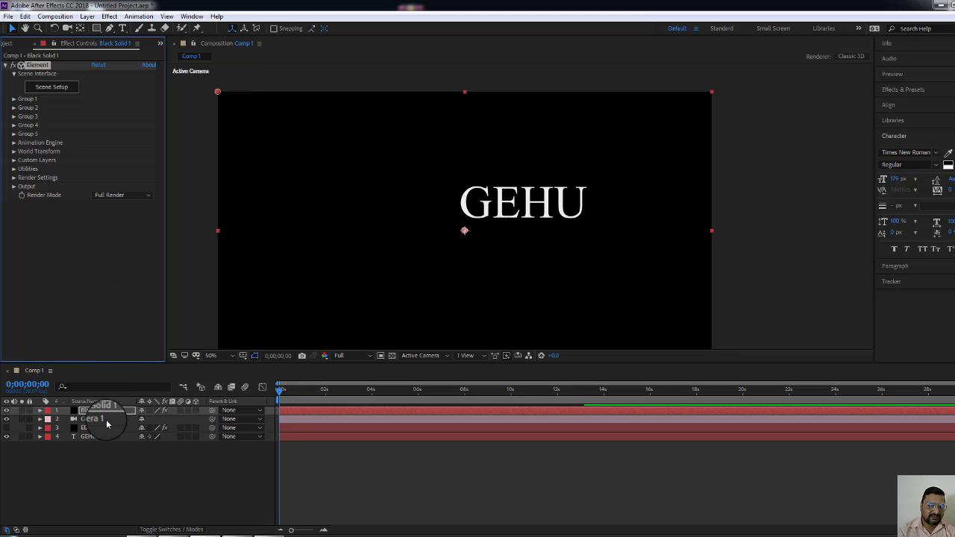
Assign the GEHU text layer as Path Layer 1 in Element's custom text and masks, and open the Scene Setup.
click(14, 161)
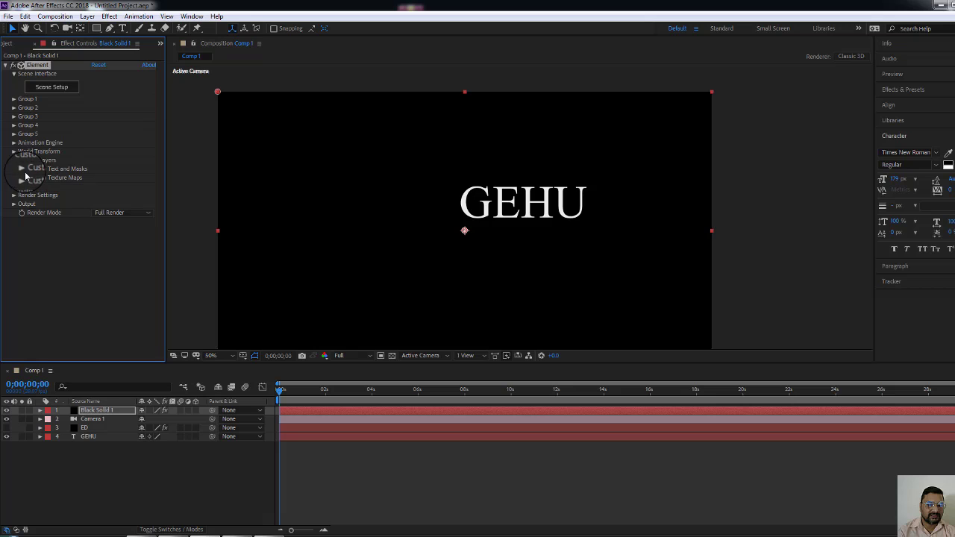
click(23, 169)
click(112, 178)
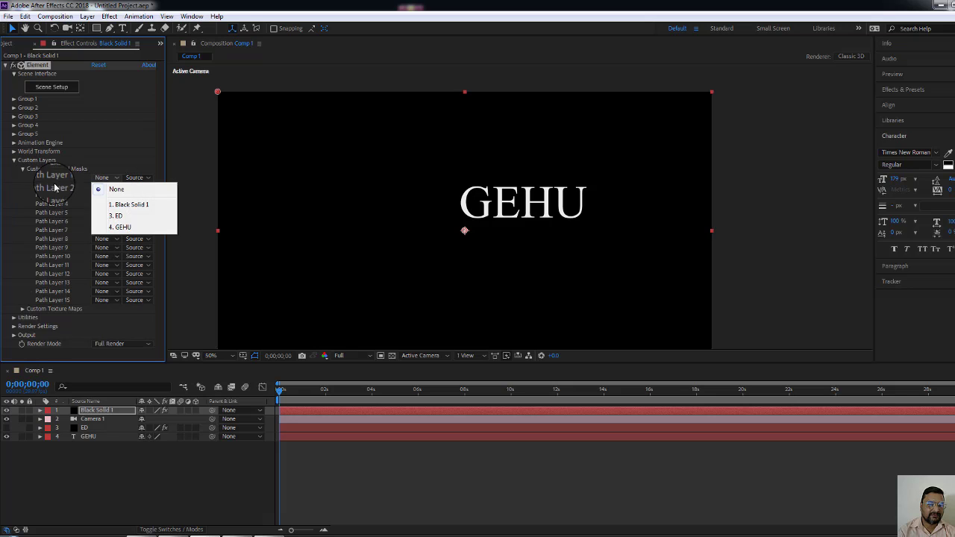
click(125, 228)
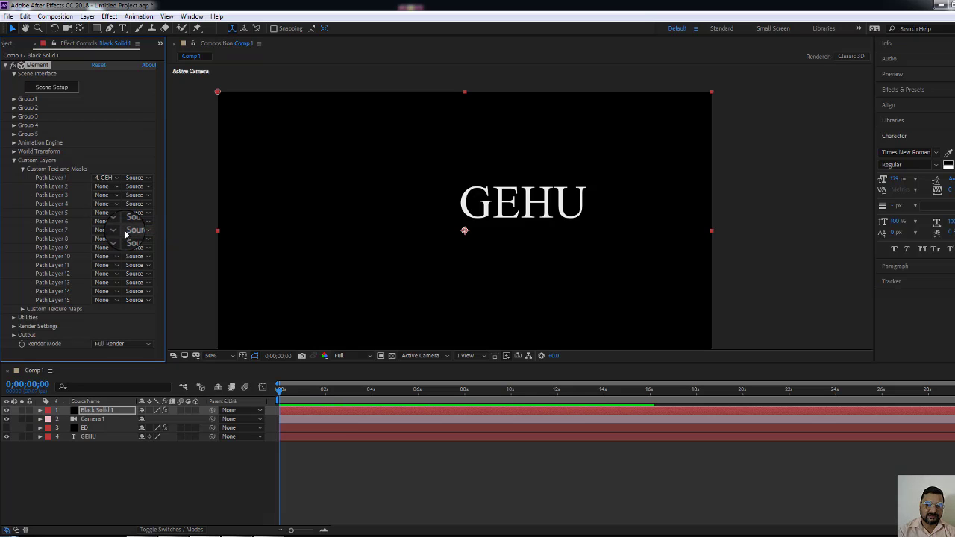
click(50, 88)
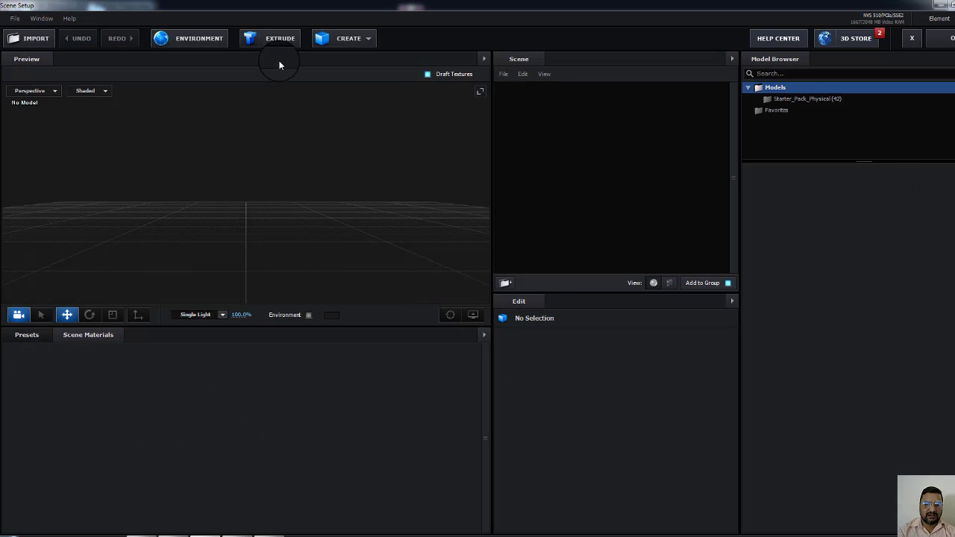
Extrude the GEHU text path into a 3D model and select its Group Folder.
click(273, 41)
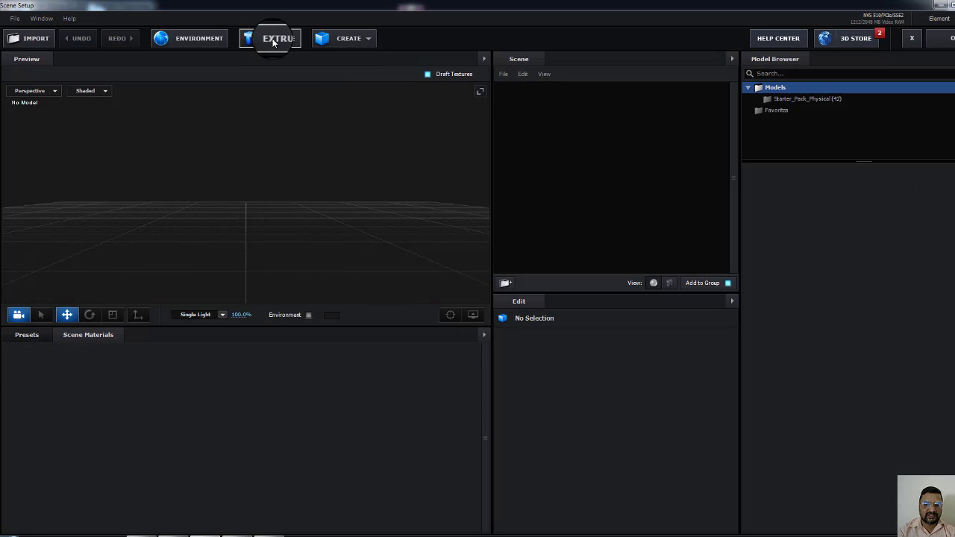
drag(244, 237, 261, 222)
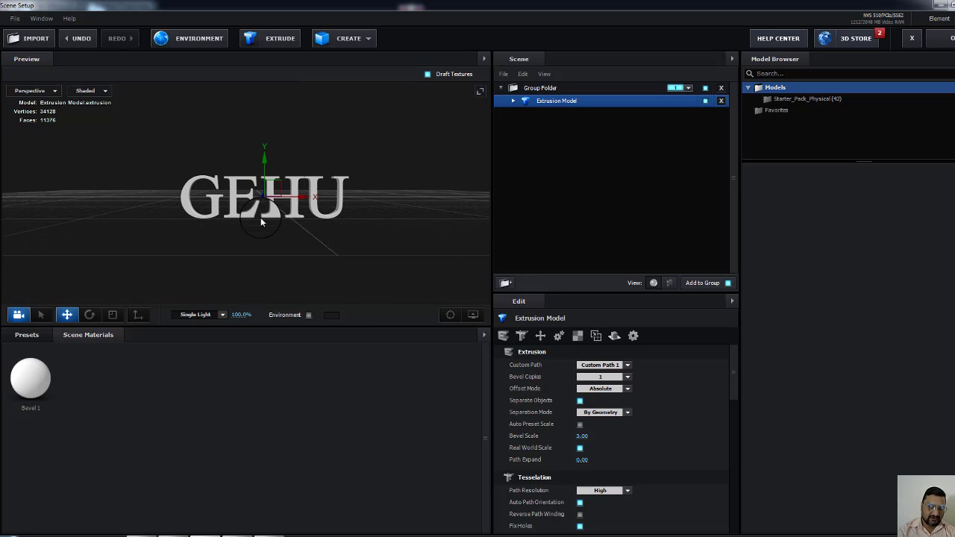
middle_drag(220, 215, 188, 233)
click(209, 232)
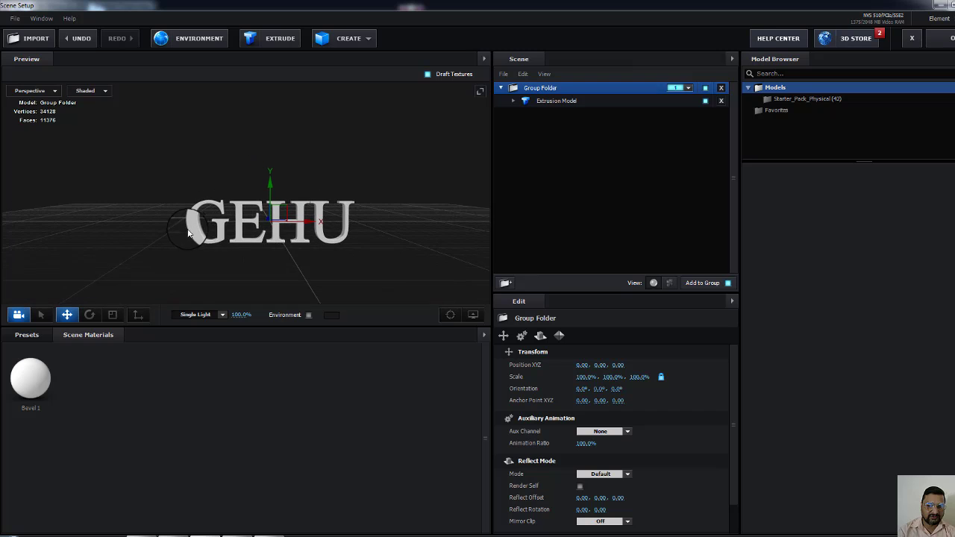
drag(227, 238, 215, 259)
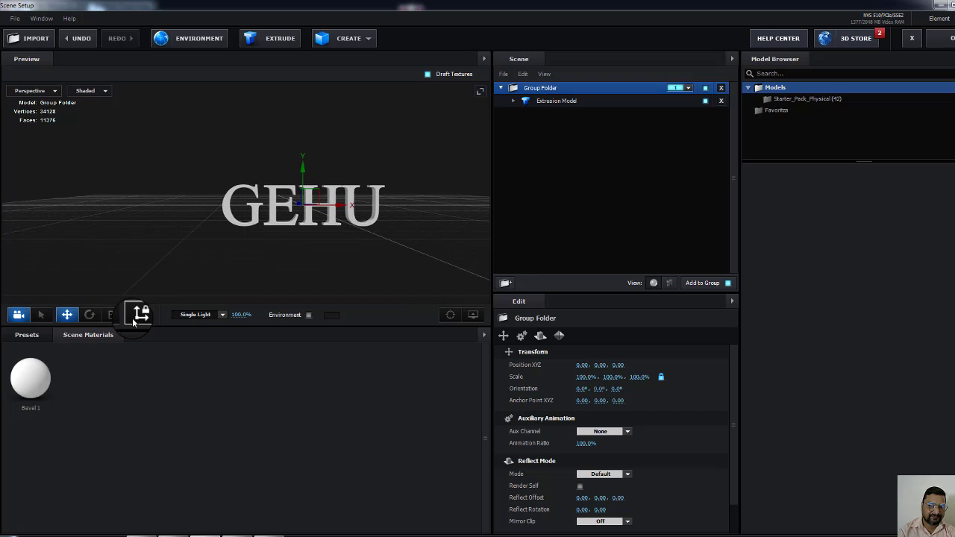
Rotate the GEHU group by about 33.2° around its Y axis.
click(90, 314)
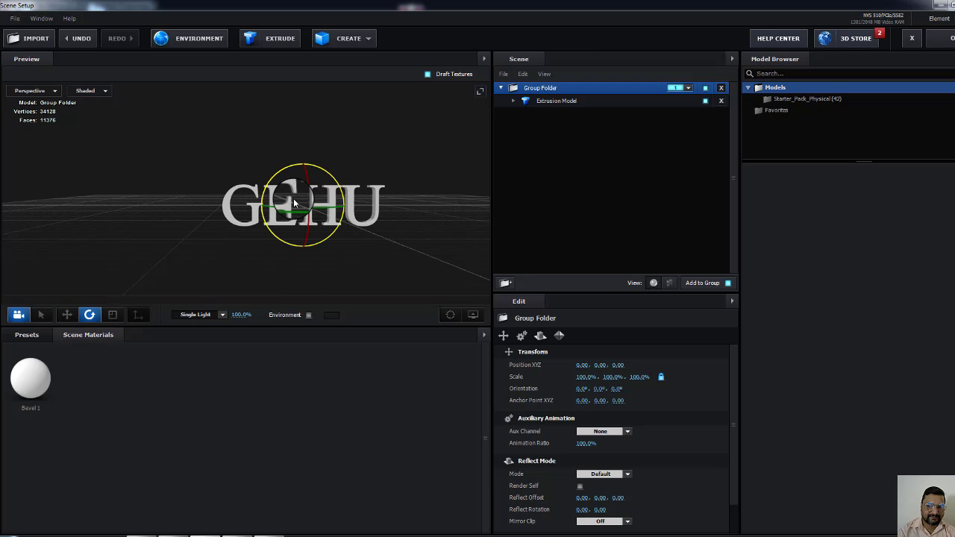
drag(295, 202, 348, 214)
key(ctrl+z)
scroll(356, 231, up, 4)
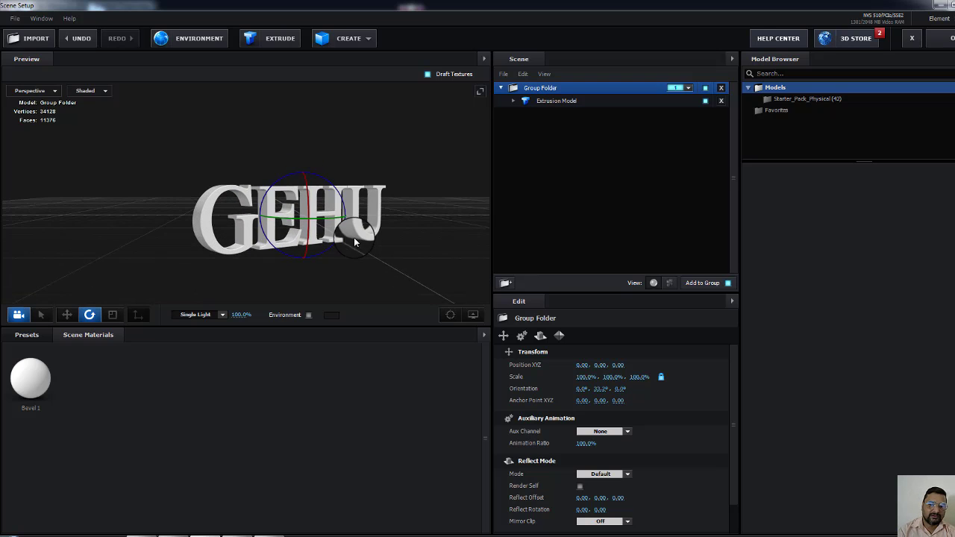
Scale the GEHU group uniformly to about 129%.
middle_drag(353, 237, 363, 256)
scroll(342, 237, up, 1)
scroll(356, 270, up, 1)
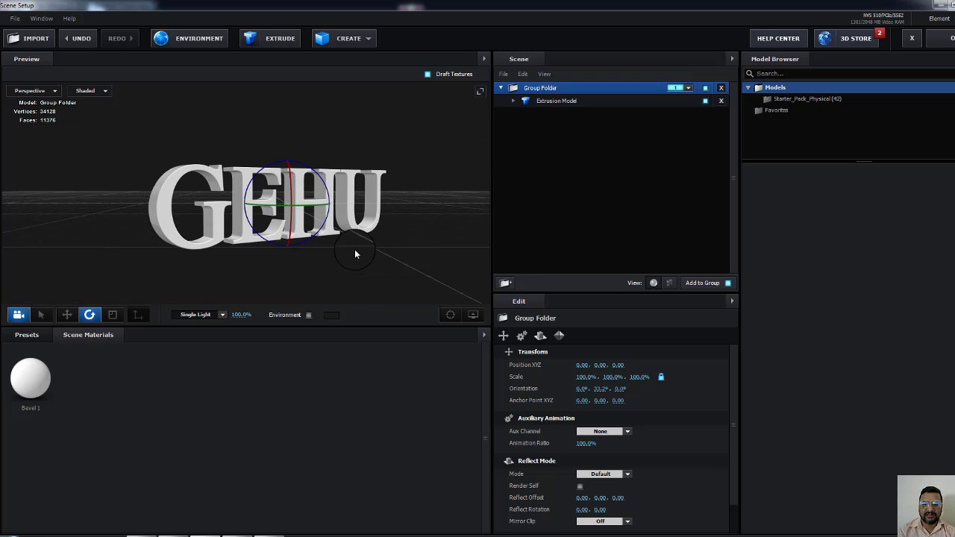
key(r)
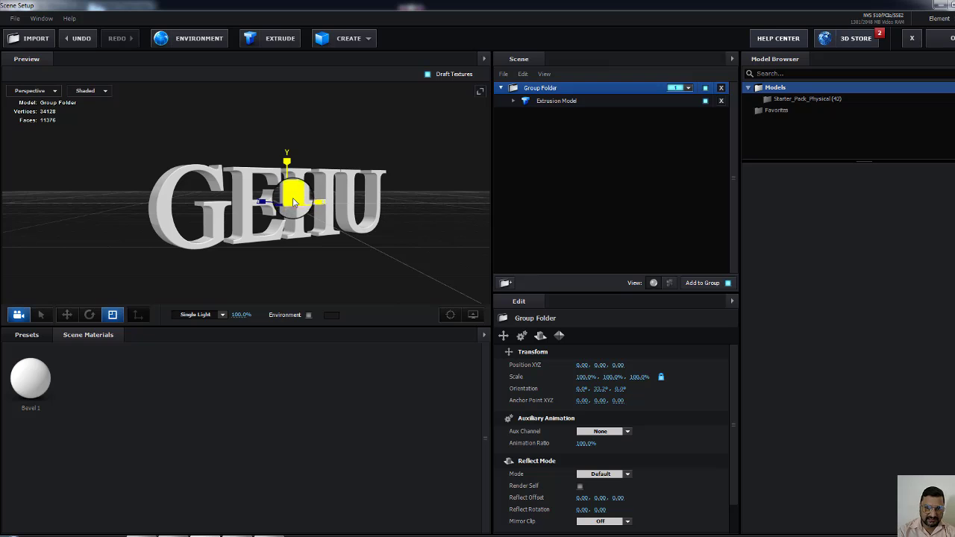
drag(289, 203, 389, 286)
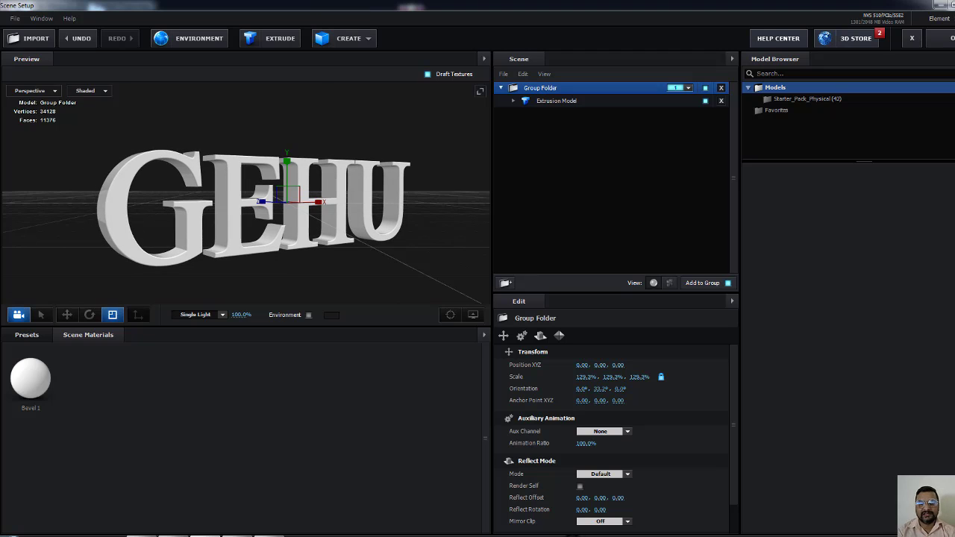
Browse the Basic_2K environment presets and the full set of Physical bevel presets.
click(26, 334)
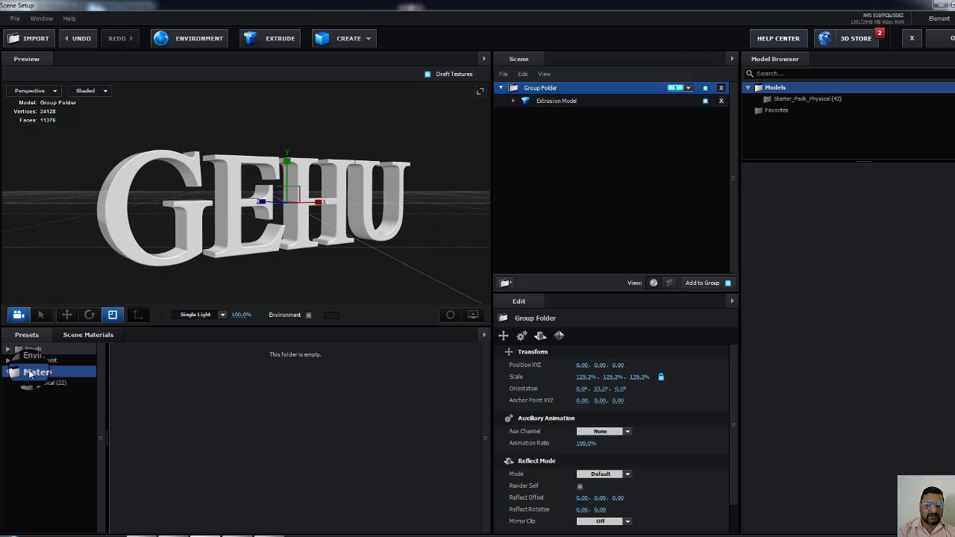
click(38, 349)
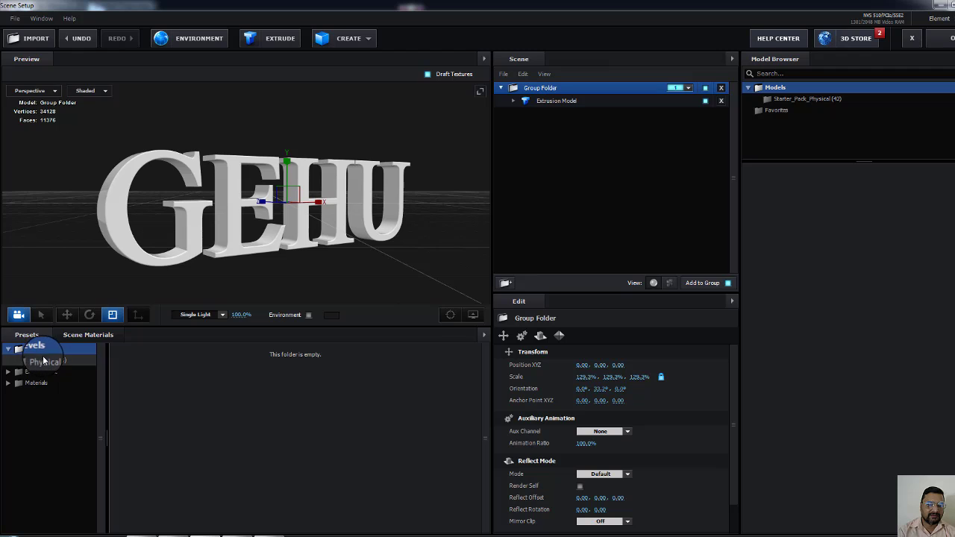
click(44, 371)
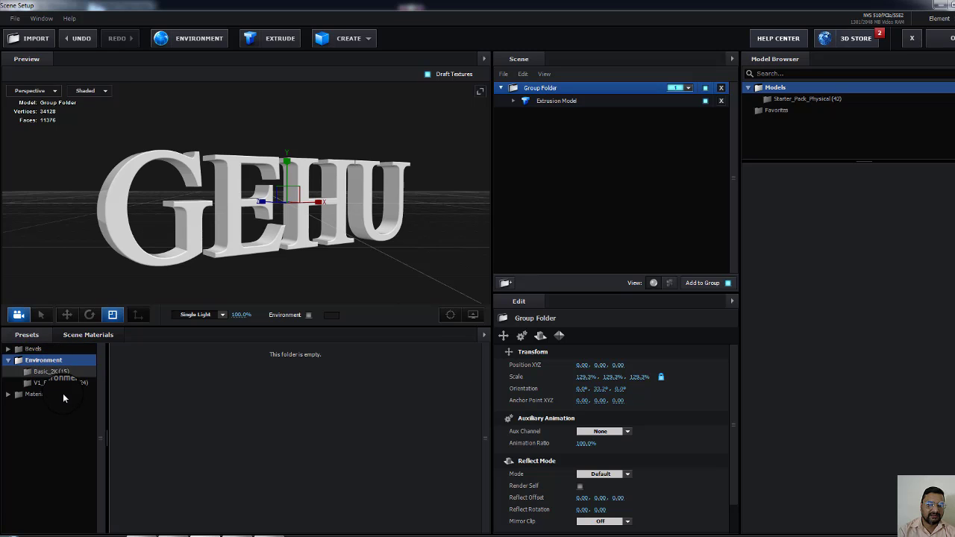
click(59, 370)
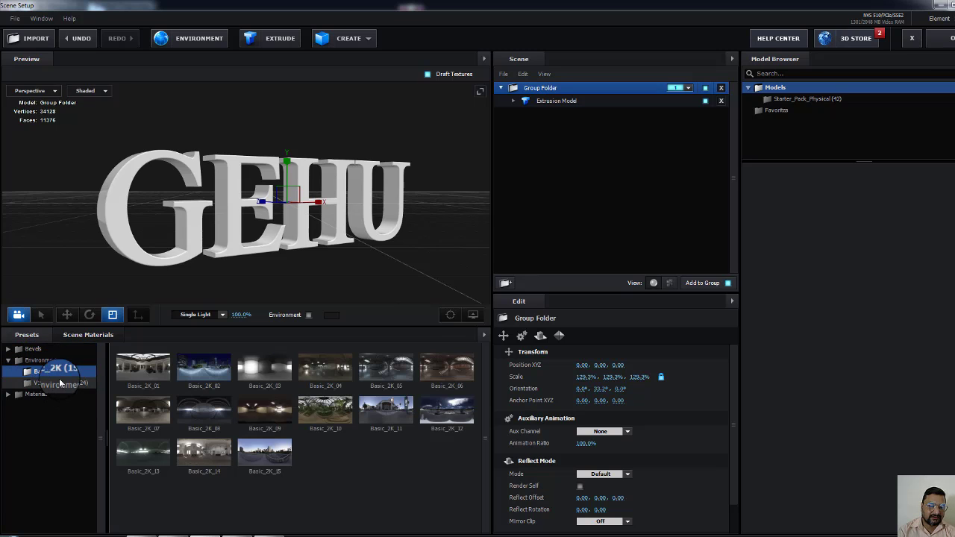
click(33, 348)
click(51, 359)
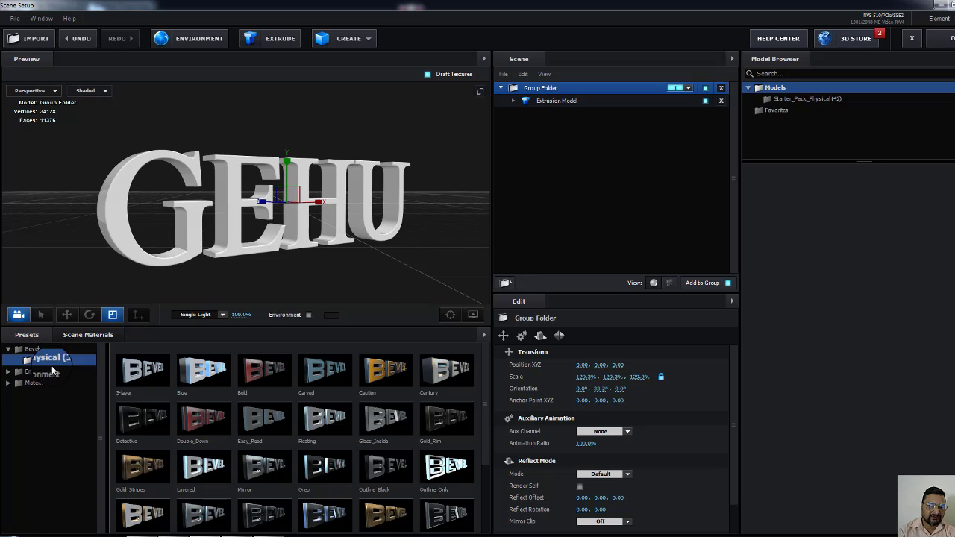
click(310, 460)
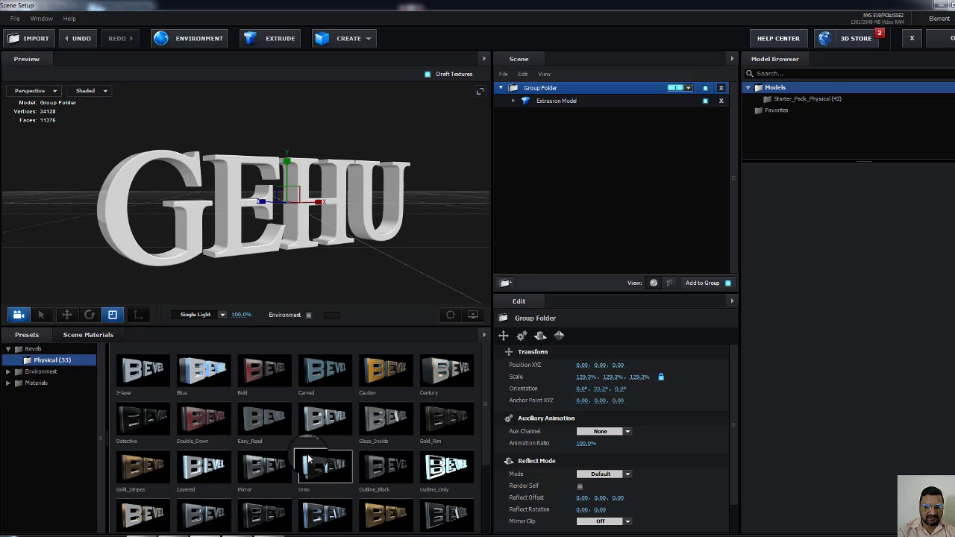
scroll(321, 488, down, 3)
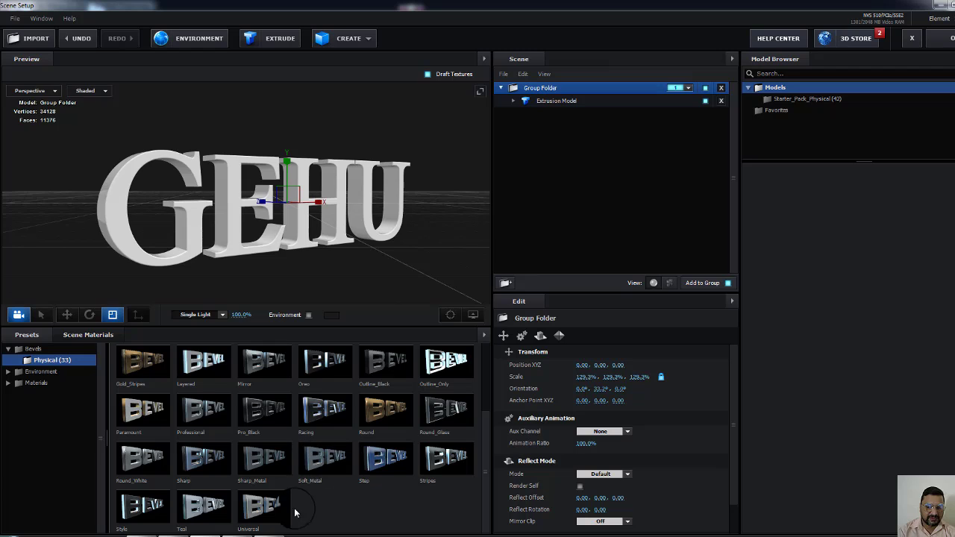
Try to apply the Racing bevel preset directly onto the GEHU text in the preview.
click(322, 420)
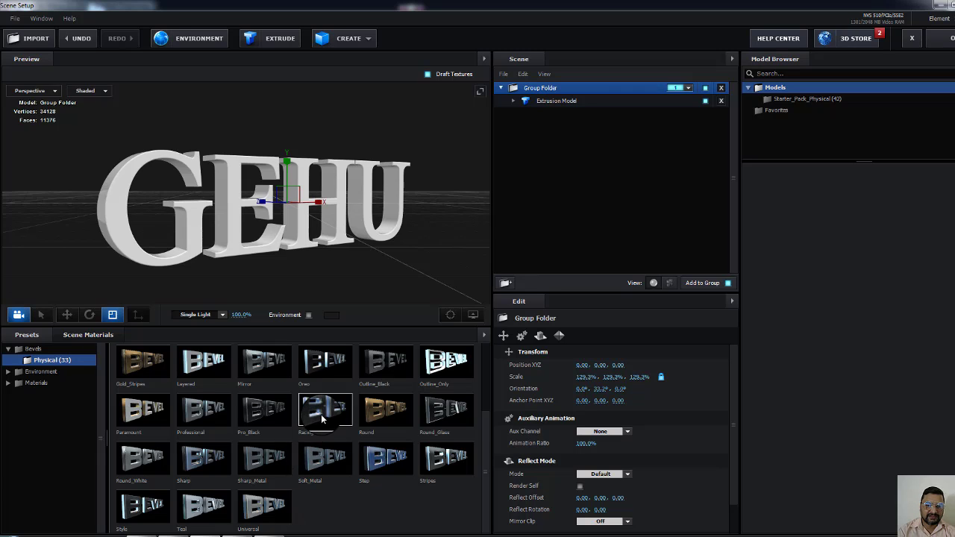
drag(323, 420, 224, 232)
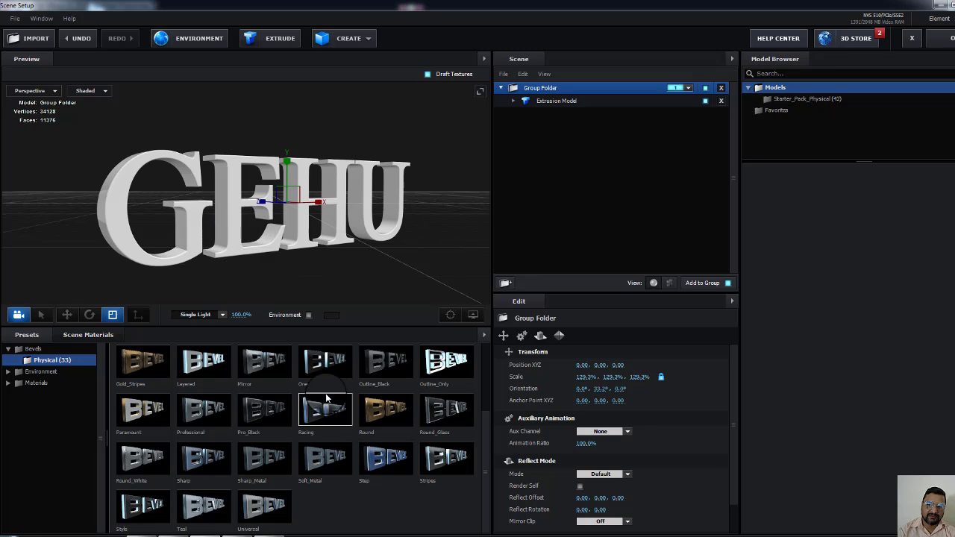
click(308, 315)
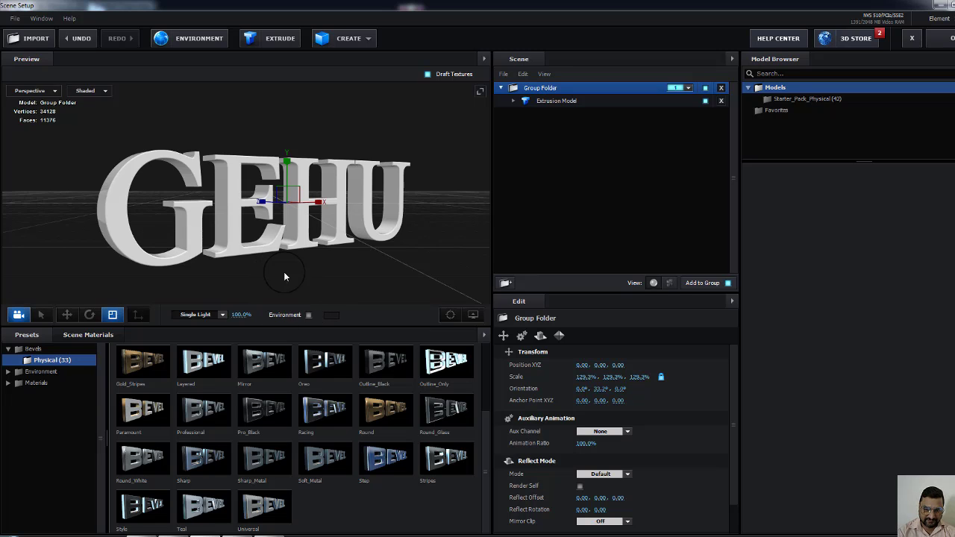
drag(327, 425, 251, 254)
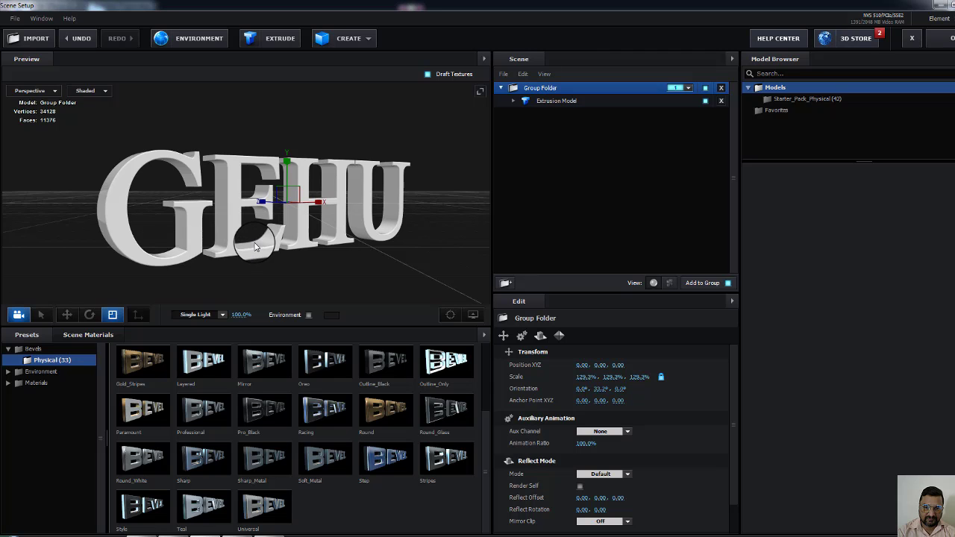
Select the GEHU Extrusion Model and apply the Racing bevel preset to its entry in the scene list.
middle_drag(300, 238, 306, 244)
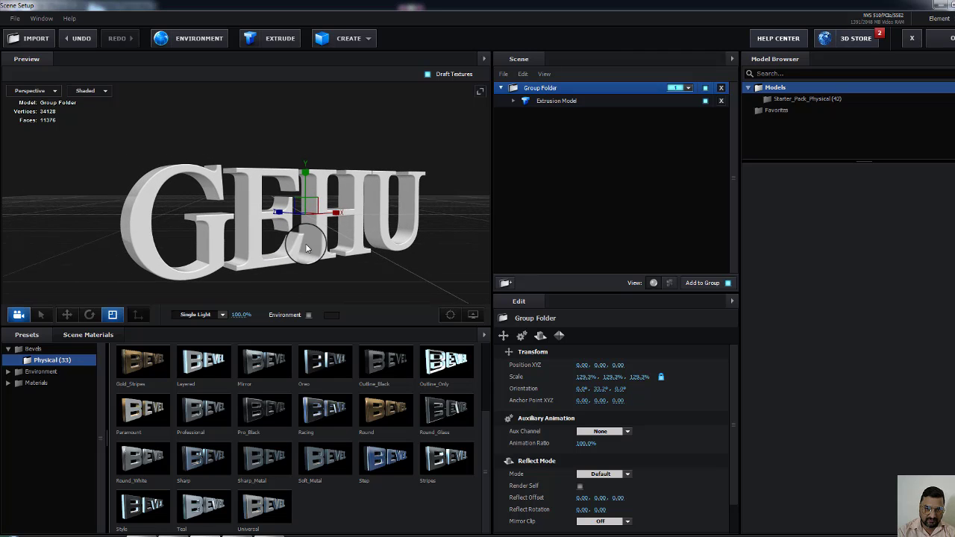
click(306, 248)
scroll(347, 267, up, 1)
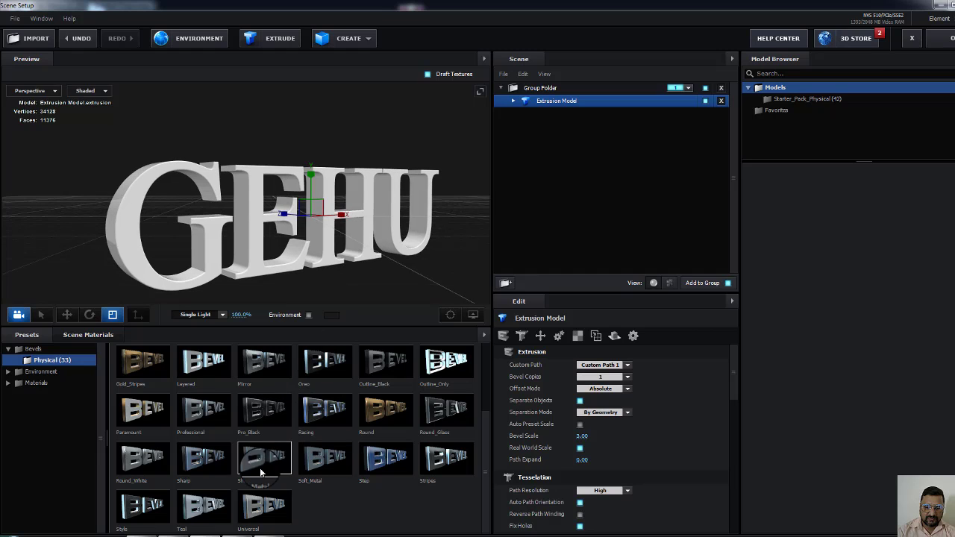
drag(317, 411, 542, 110)
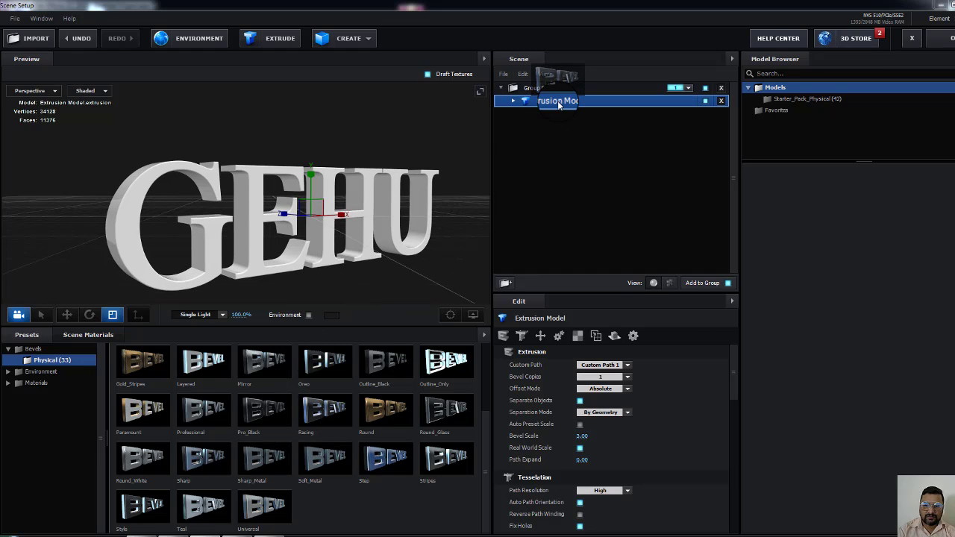
Reduce the Extrusion Model's Bevel Scale to 1.49.
middle_drag(325, 275, 334, 253)
drag(333, 256, 292, 204)
key(e)
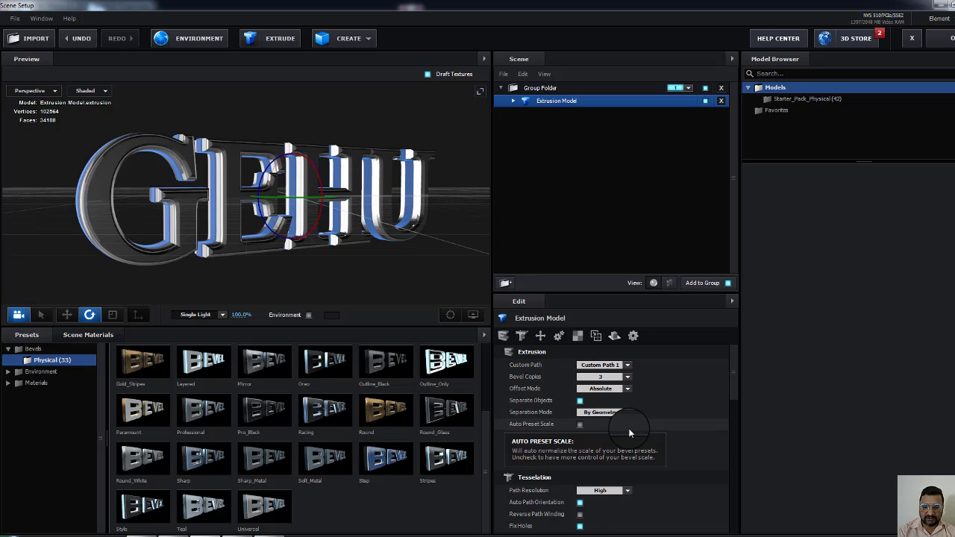
click(583, 436)
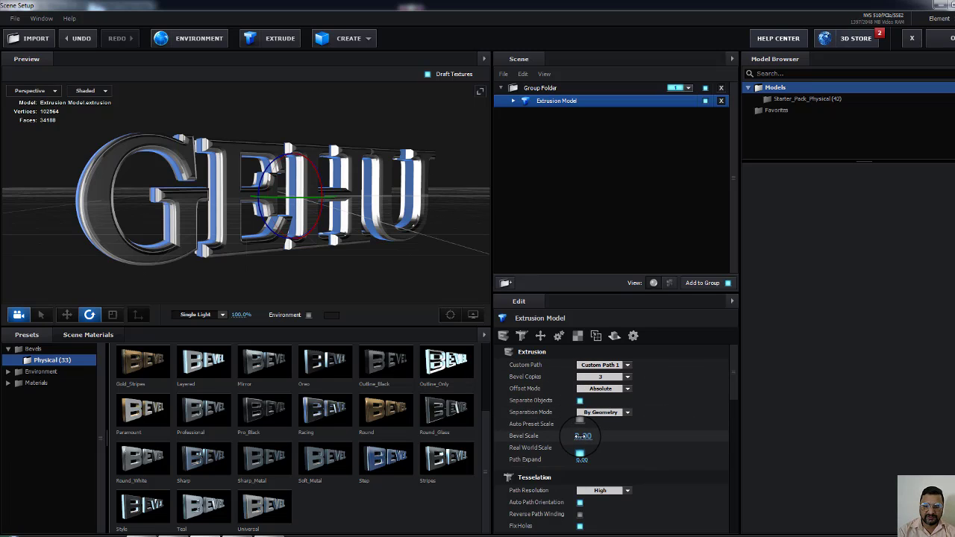
drag(580, 437, 511, 446)
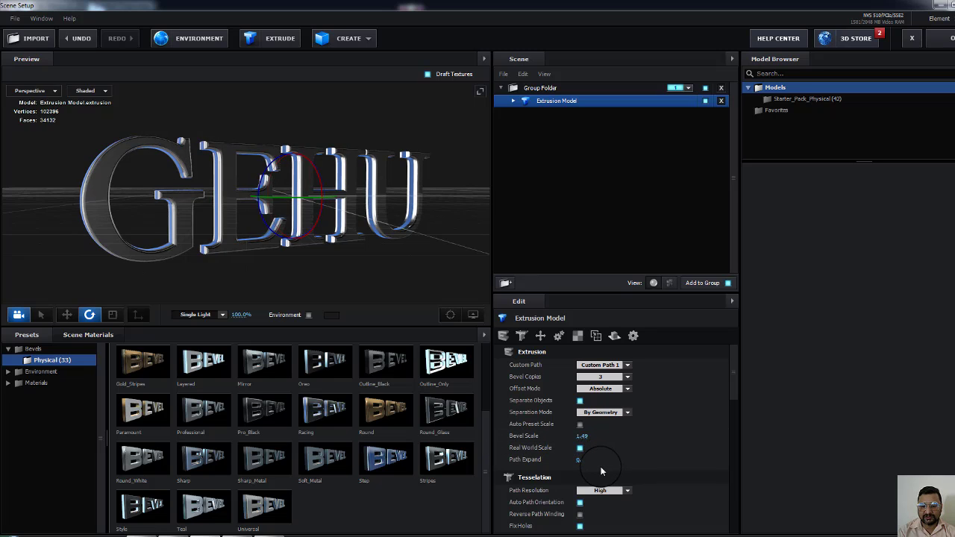
Try Bevel Copies values of 1, 2, 3 and 4 in turn on the Extrusion Model.
click(624, 379)
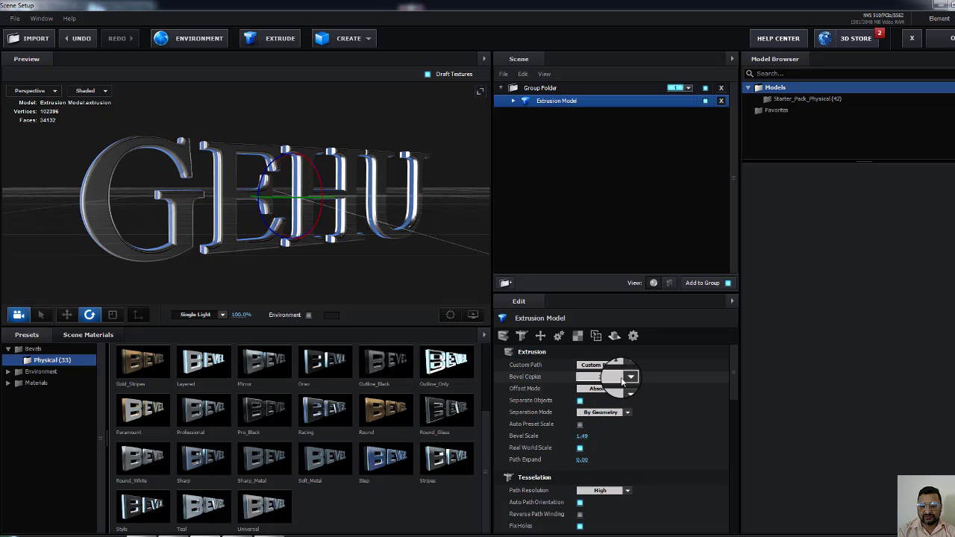
click(623, 379)
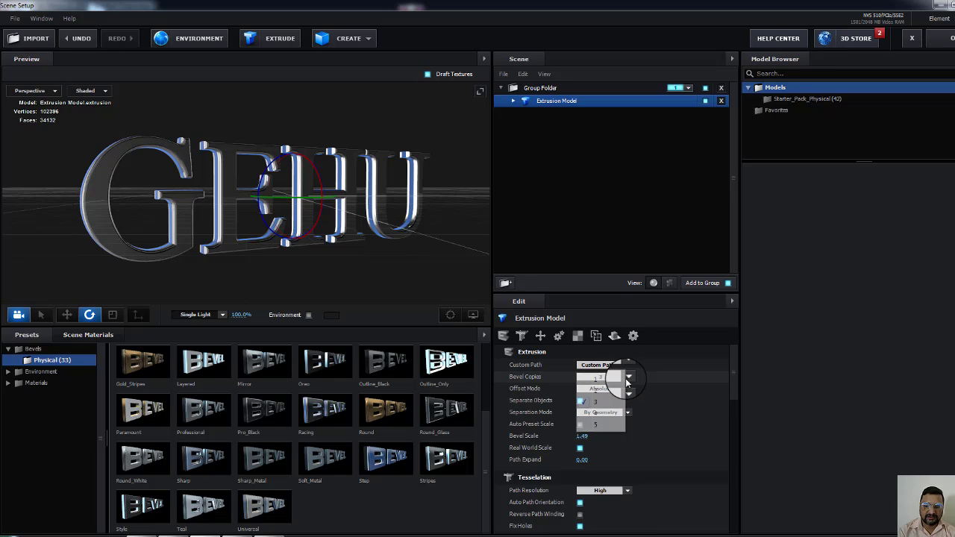
click(594, 379)
click(603, 376)
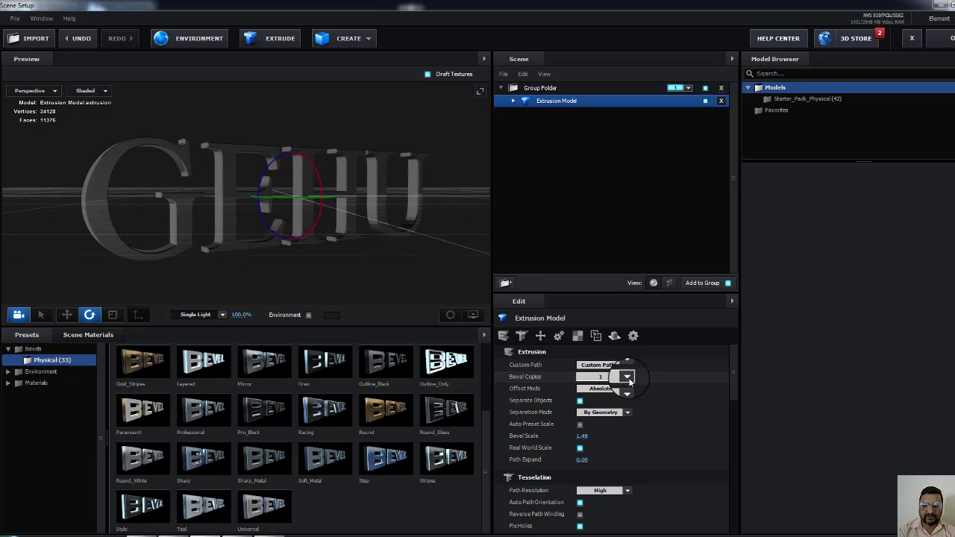
click(597, 390)
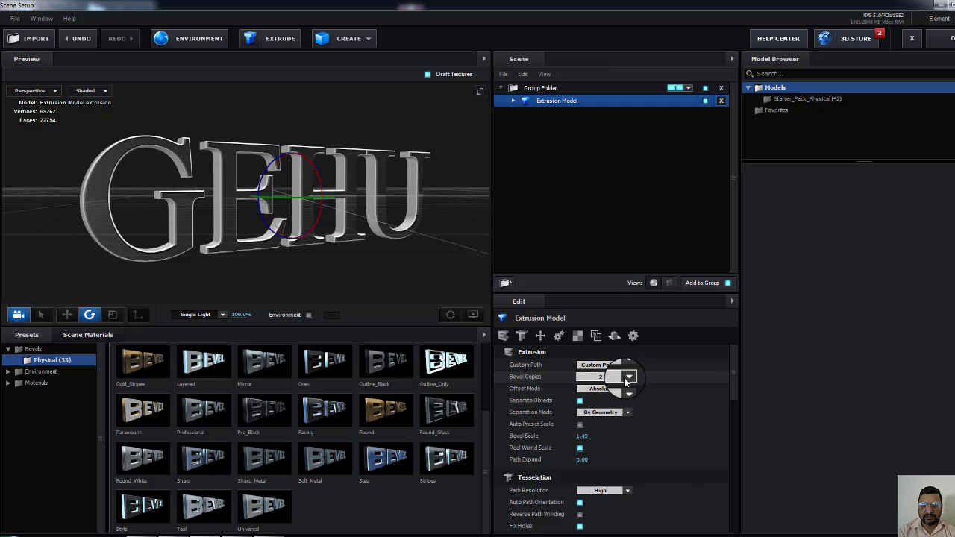
click(627, 378)
click(596, 403)
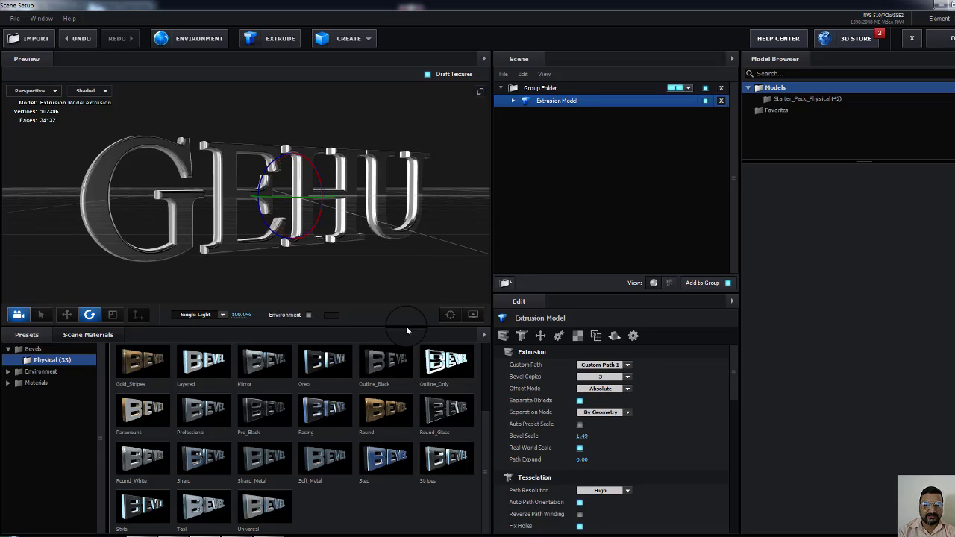
click(627, 377)
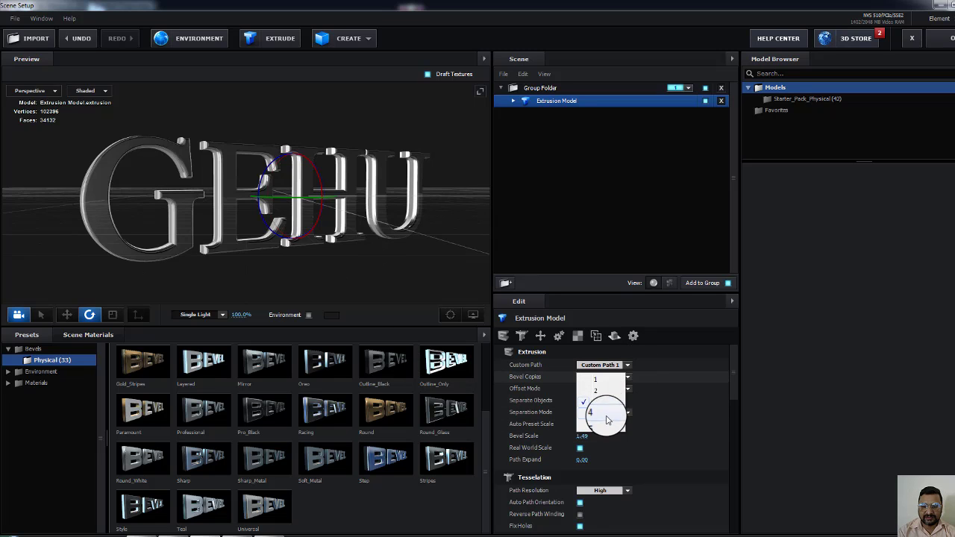
click(606, 419)
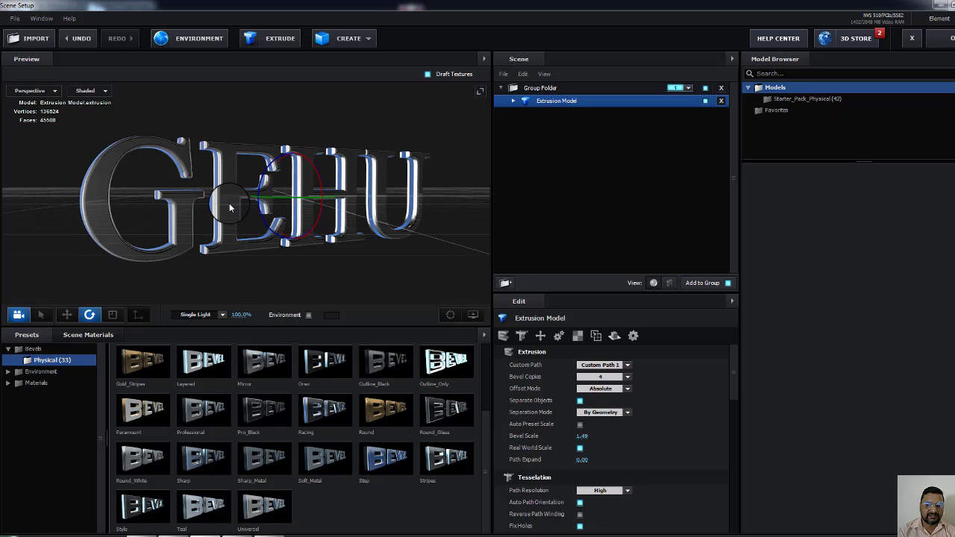
Set the Extrusion Model's Bevel Copies to 5.
click(587, 389)
click(627, 378)
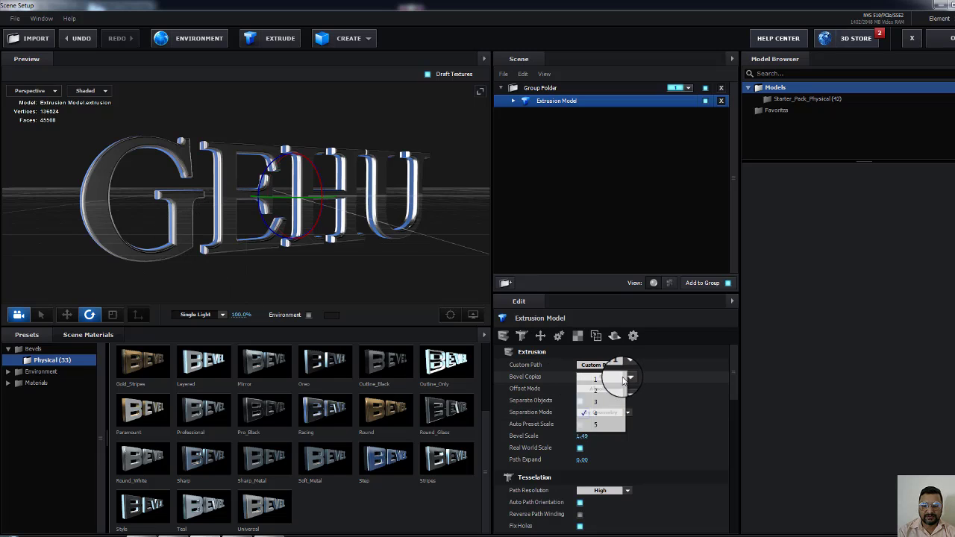
click(598, 424)
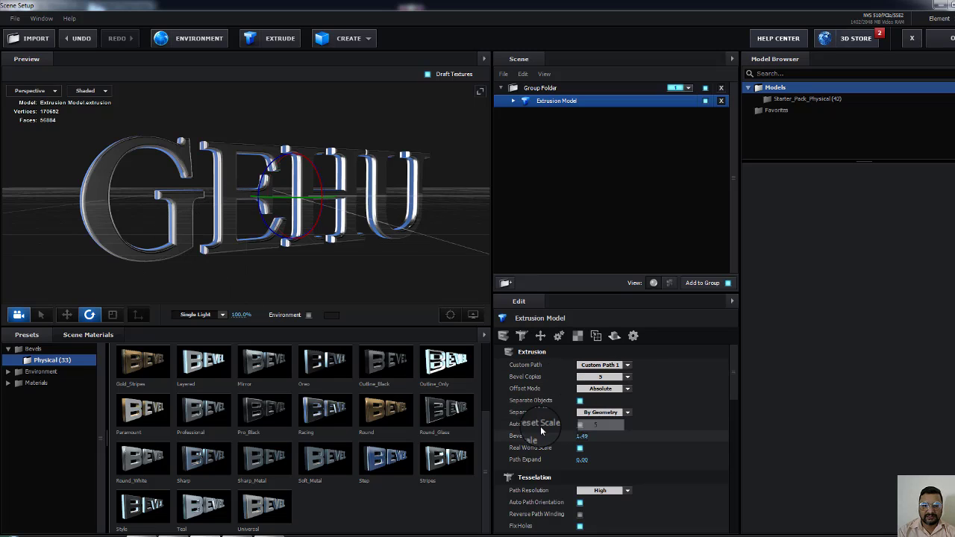
Set the Extrusion Model's Path Expand to 1.26 and accept the scene setup.
click(580, 460)
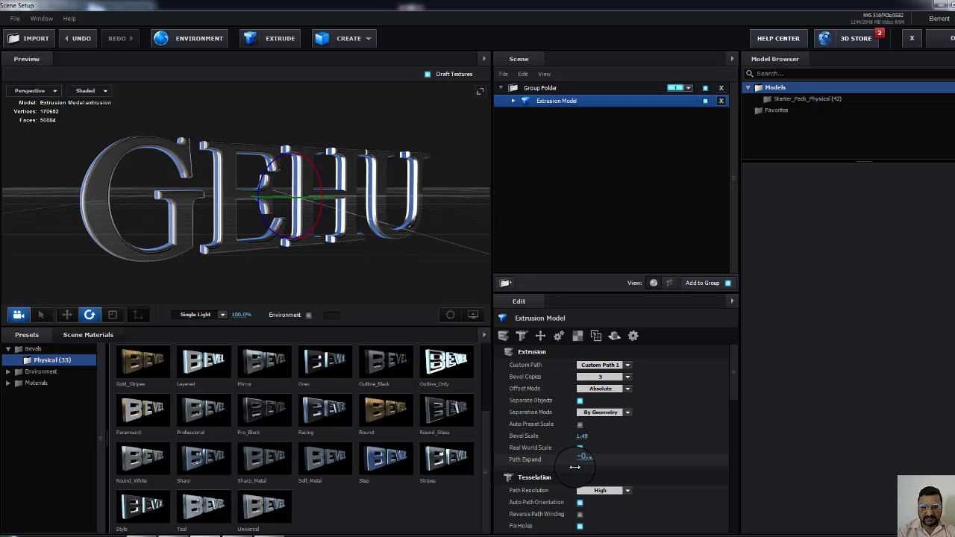
drag(575, 467, 653, 465)
scroll(652, 461, down, 3)
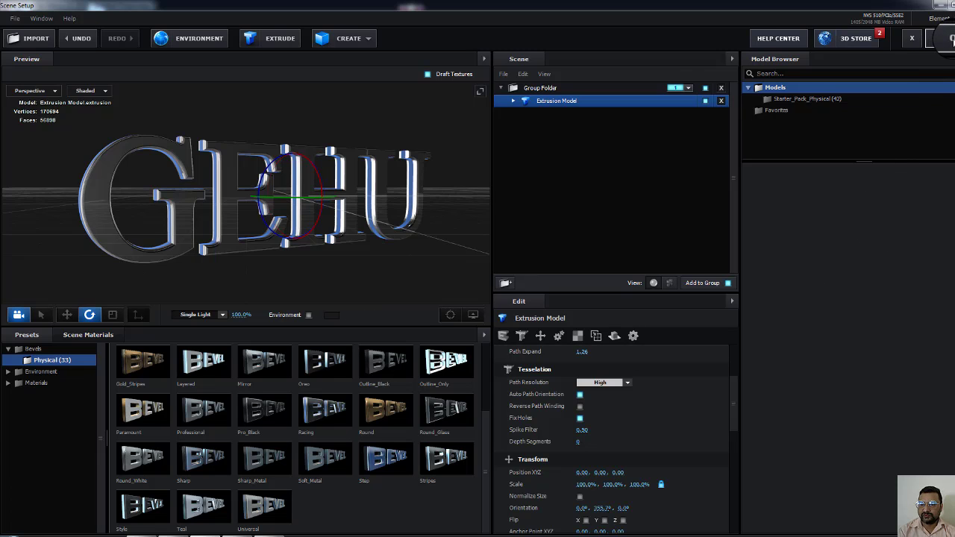
click(950, 38)
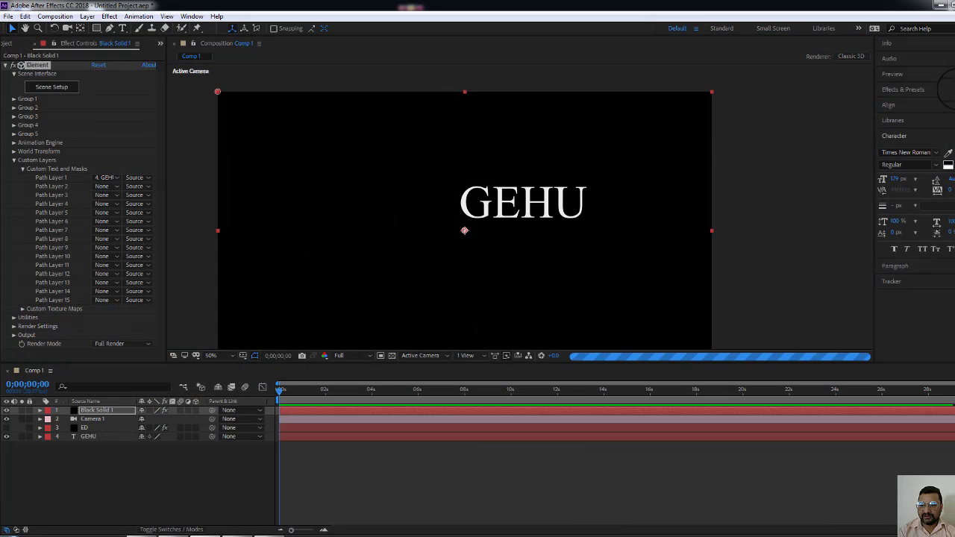
Restore the program window to a smaller size and hide the flat GEHU text layer in the composition.
click(953, 5)
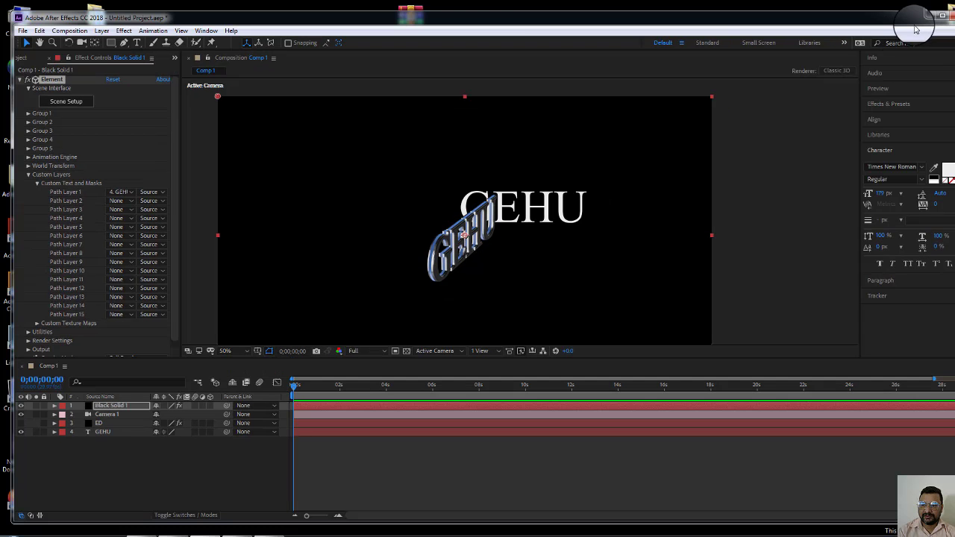
mouse_move(896, 23)
mouse_down()
mouse_move(878, 23)
mouse_move(889, 15)
mouse_up()
middle_drag(498, 258, 505, 260)
scroll(506, 266, up, 4)
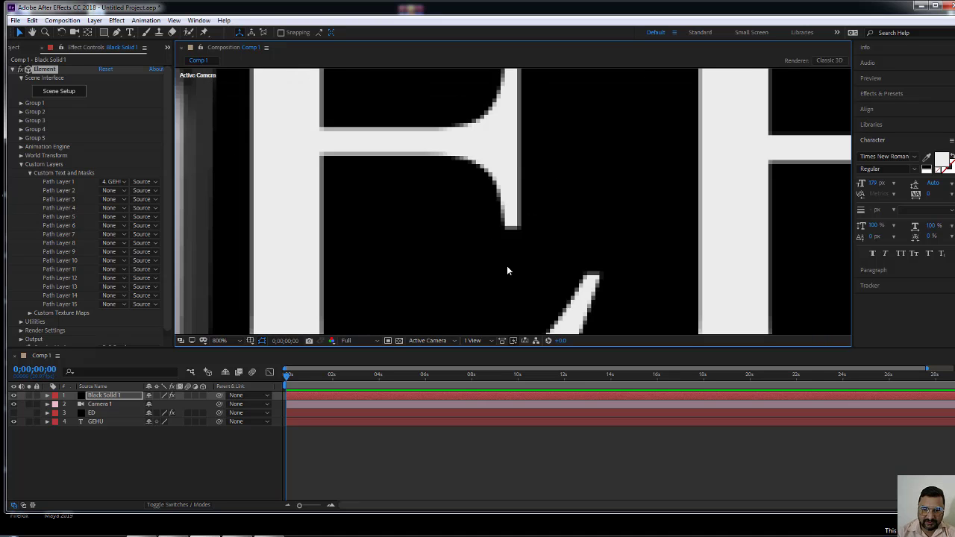
scroll(507, 269, down, 2)
drag(415, 287, 489, 282)
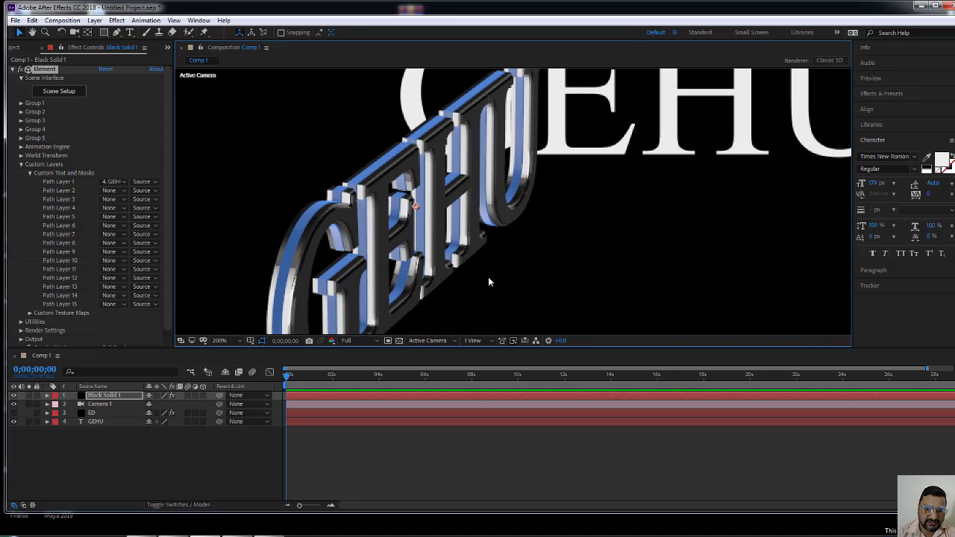
click(12, 421)
drag(385, 282, 528, 262)
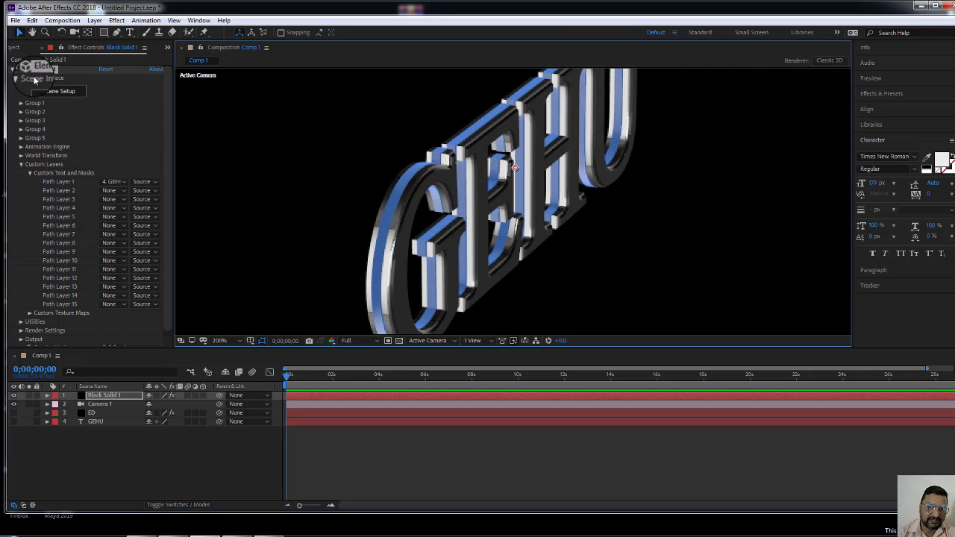
Orbit the camera around the beveled GEHU text so its front faces the viewer at a slight angle.
click(80, 37)
drag(456, 200, 436, 218)
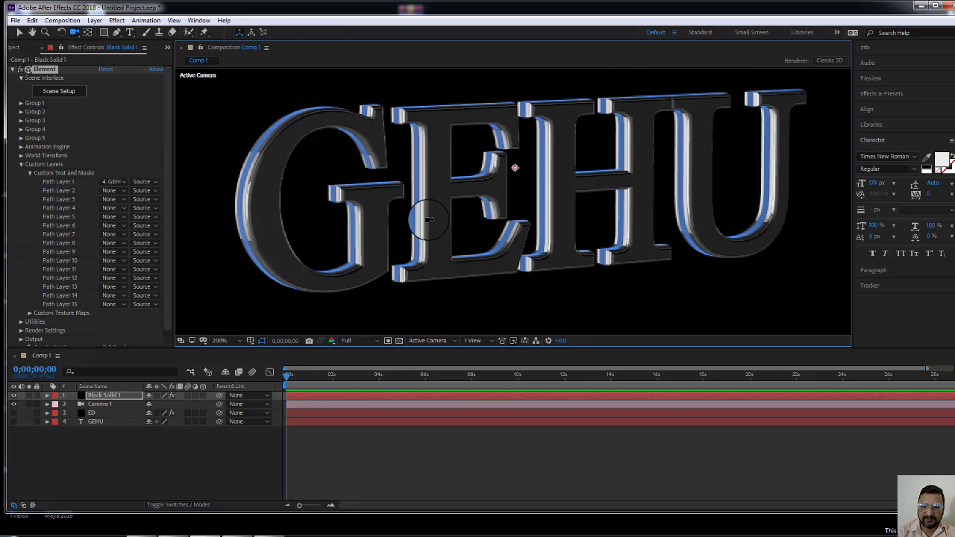
drag(596, 238, 515, 245)
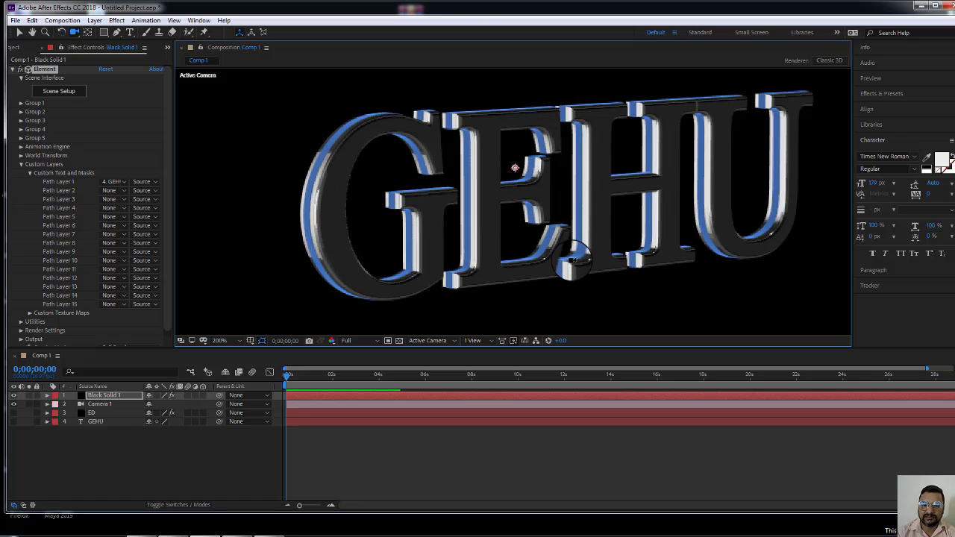
drag(574, 250, 539, 241)
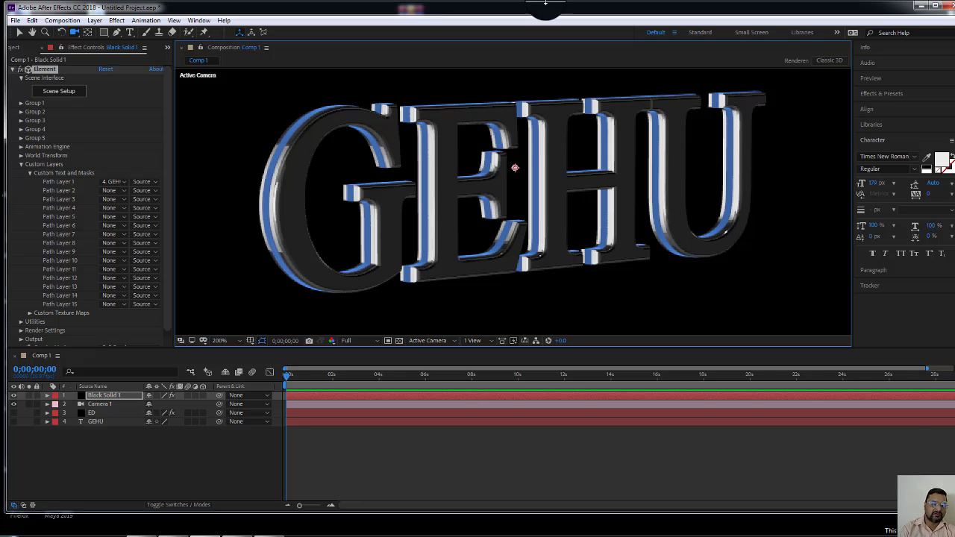
Keyframe the Scale of Black Solid 1 at 56% at 0;00;00;00 and 81% at 0;00;04;04.
click(47, 404)
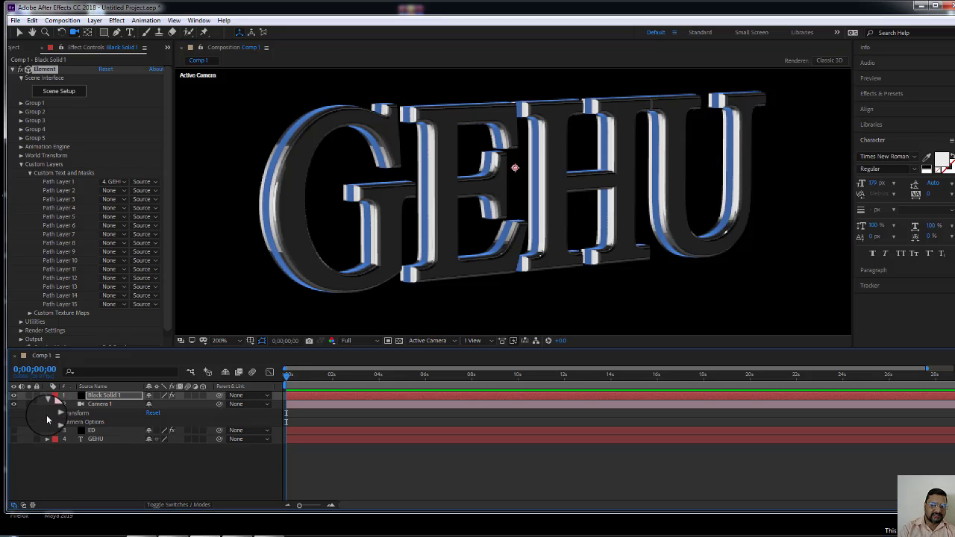
click(56, 412)
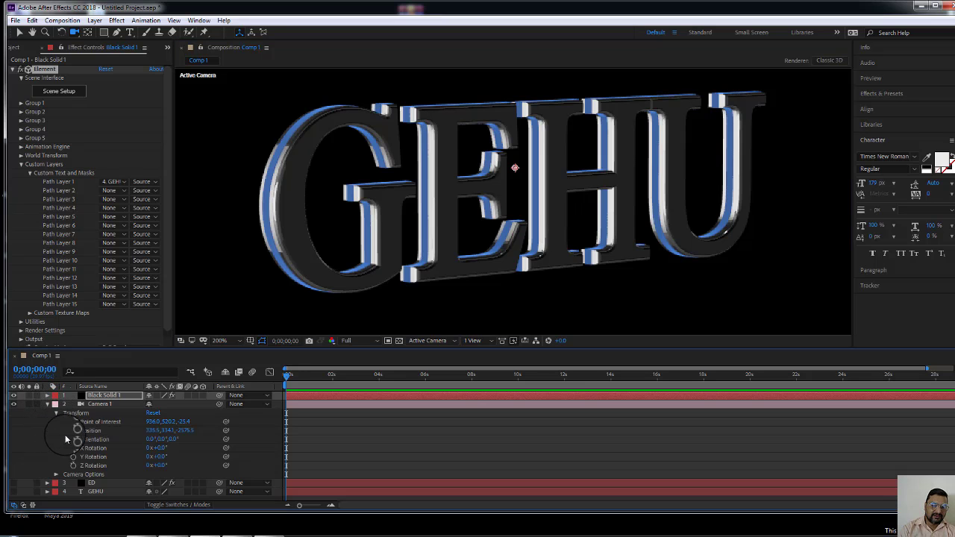
click(47, 395)
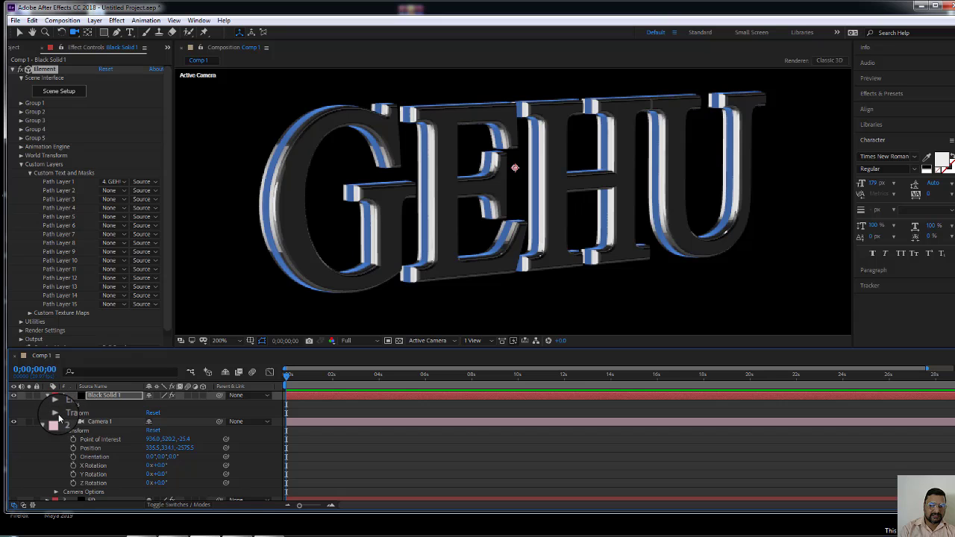
click(56, 413)
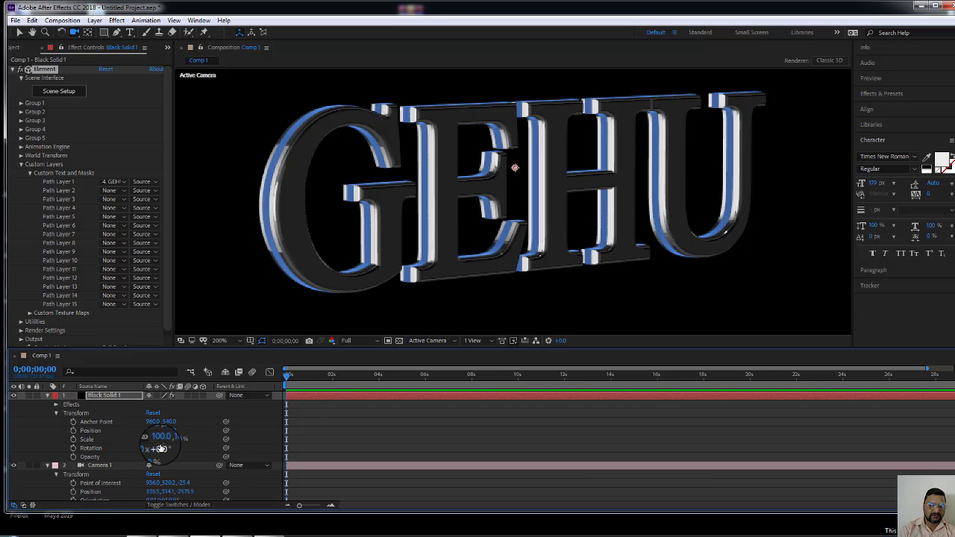
mouse_move(161, 440)
mouse_down()
mouse_move(176, 441)
mouse_move(160, 449)
mouse_up()
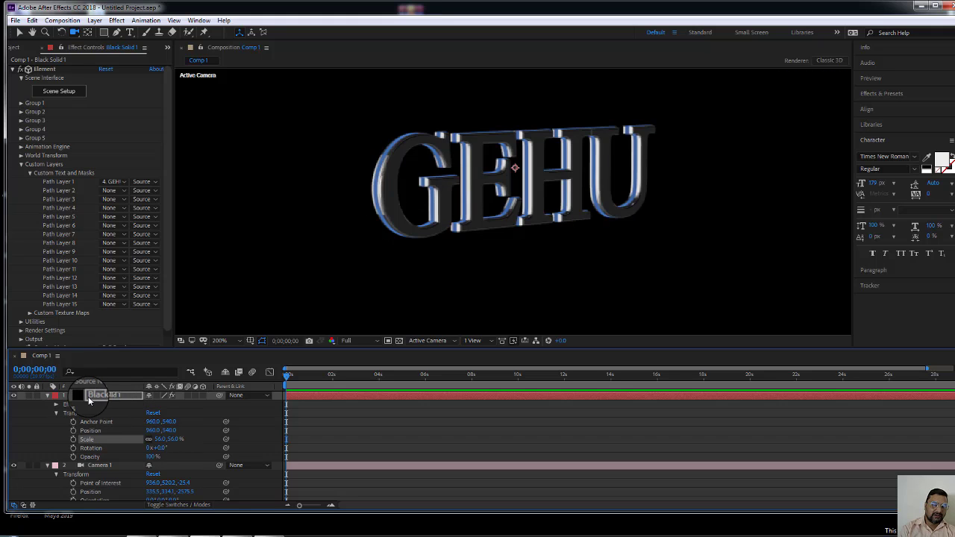
click(73, 440)
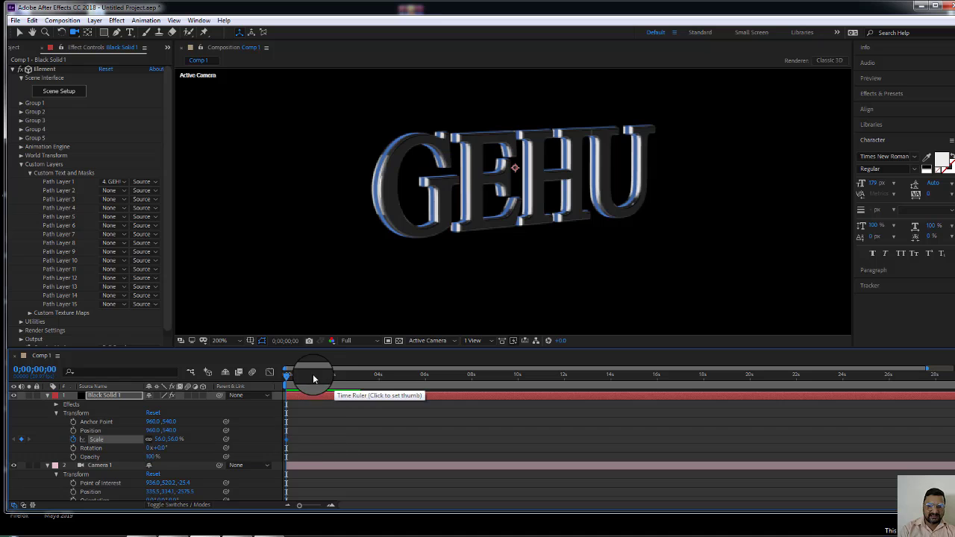
drag(286, 378, 382, 390)
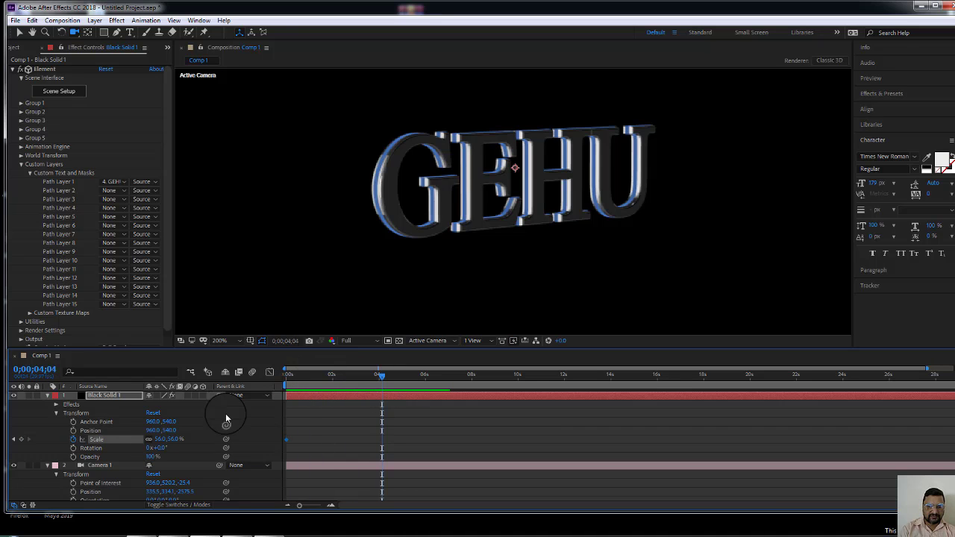
drag(162, 438, 183, 446)
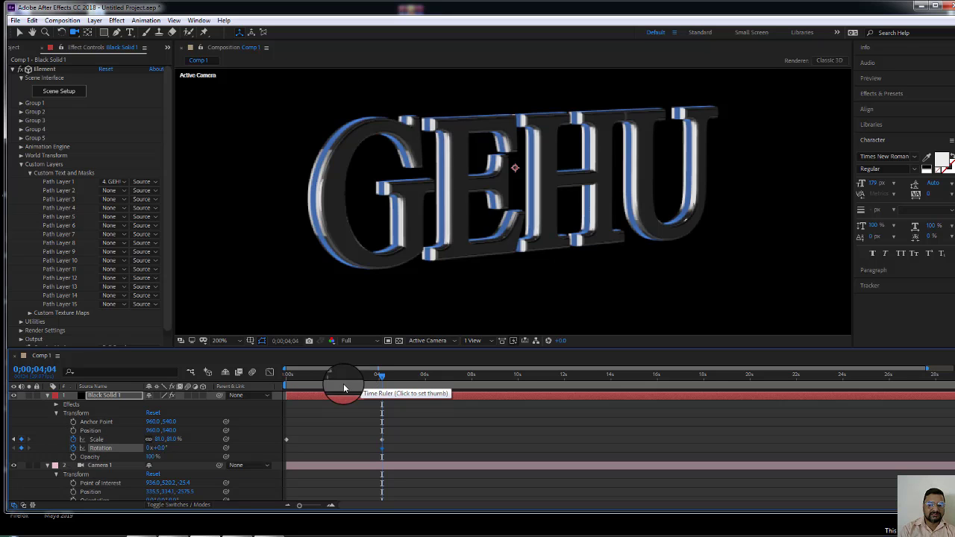
Keyframe the Rotation of Black Solid 1 at 39x+5.0° at 0;00;00;00 and preview the rotation animation.
drag(377, 375, 266, 397)
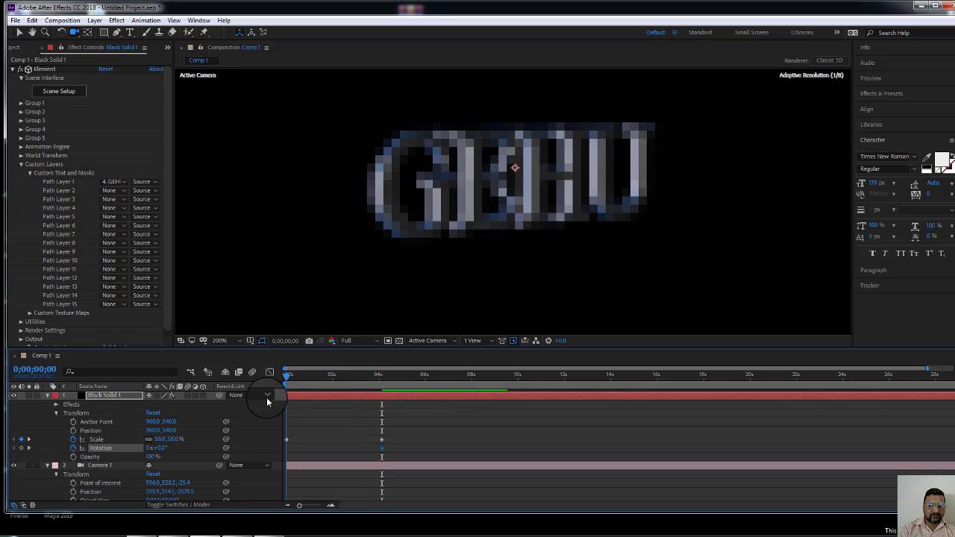
mouse_move(153, 447)
mouse_down()
mouse_move(168, 448)
mouse_move(149, 450)
mouse_up()
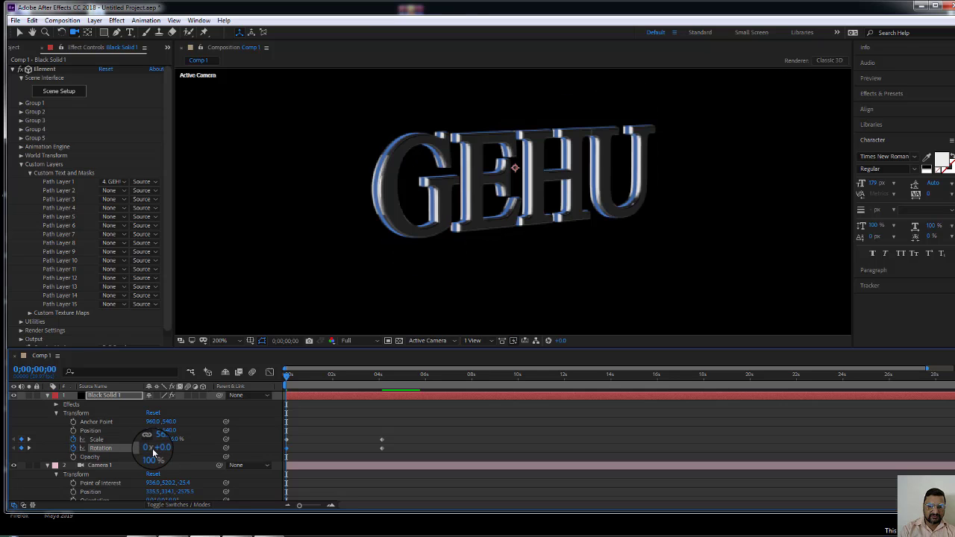
drag(148, 449, 168, 448)
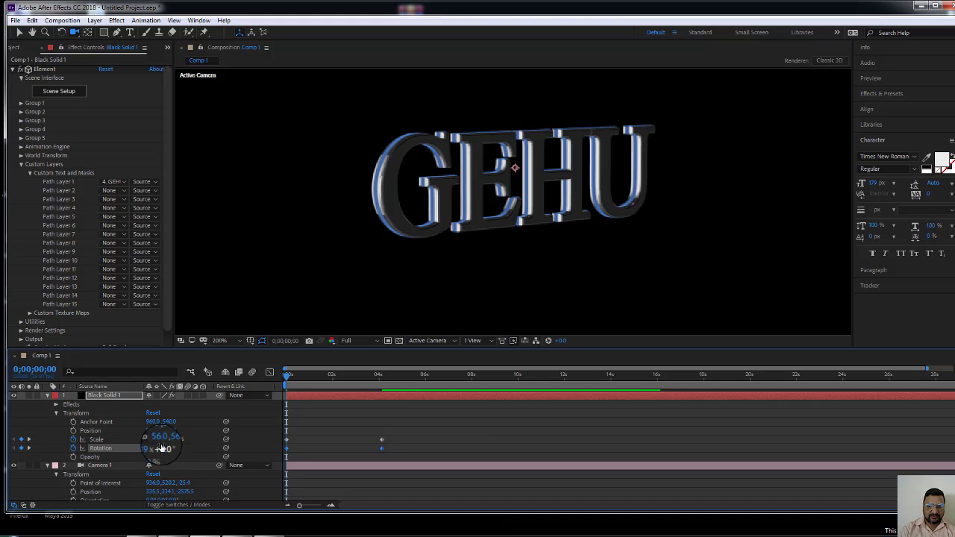
drag(161, 449, 171, 451)
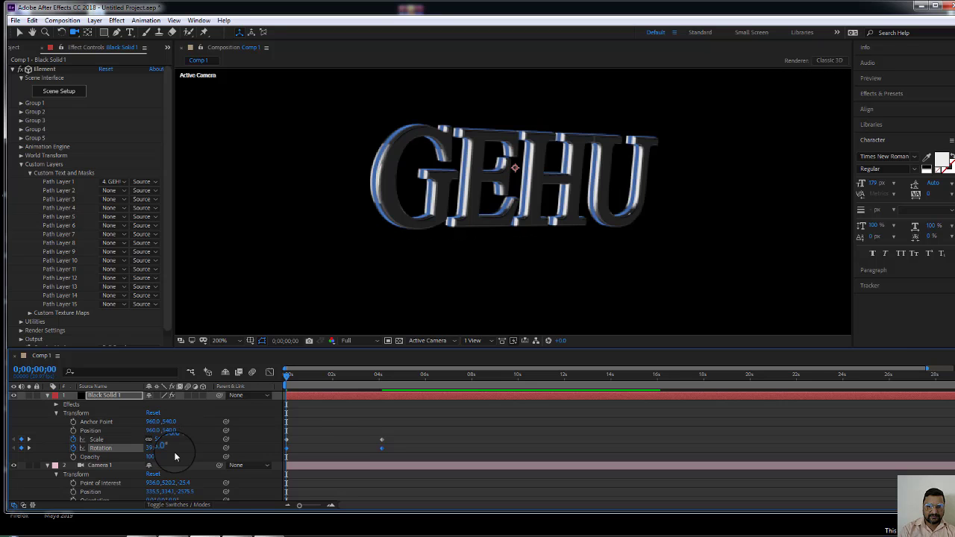
drag(288, 380, 237, 400)
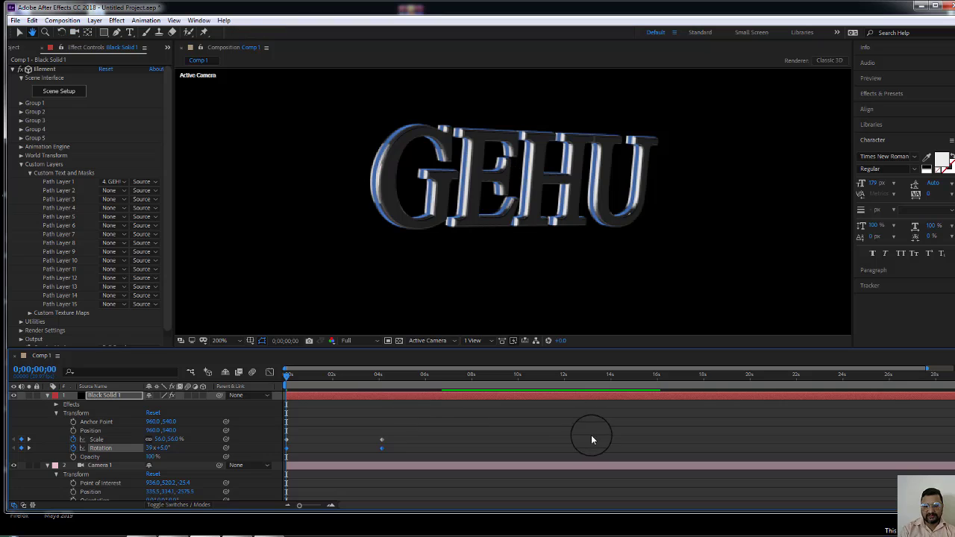
key(space)
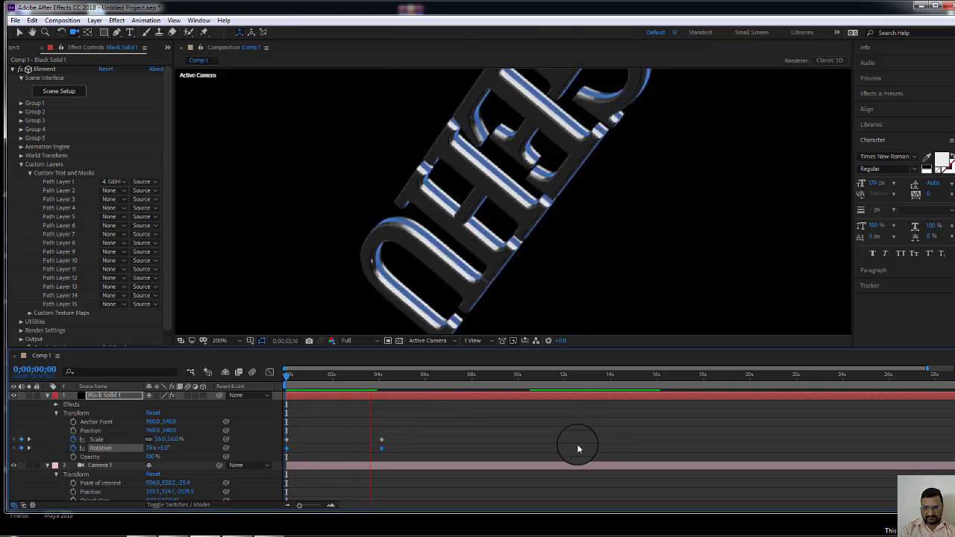
key(space)
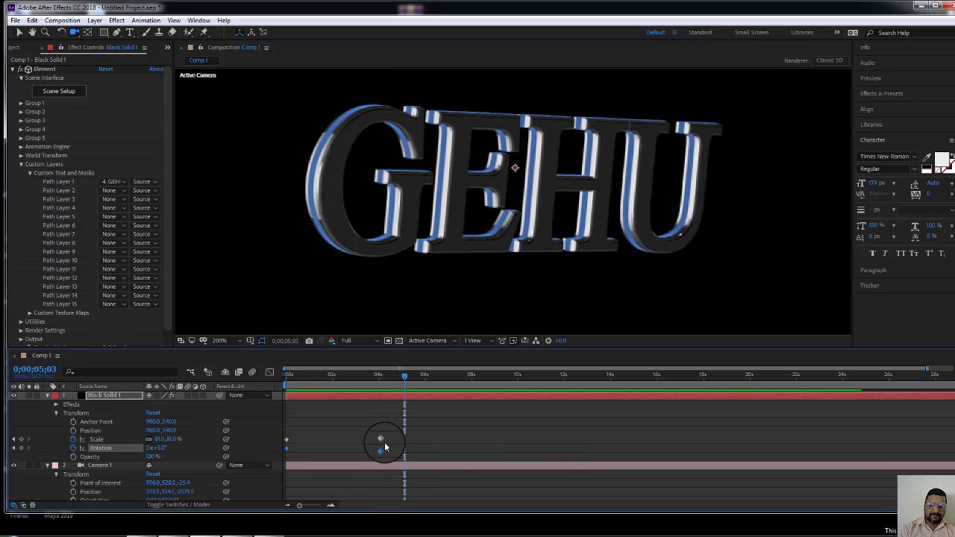
Remove the Rotation keyframes from Black Solid 1 and play back its Scale animation from the start.
drag(380, 452, 286, 463)
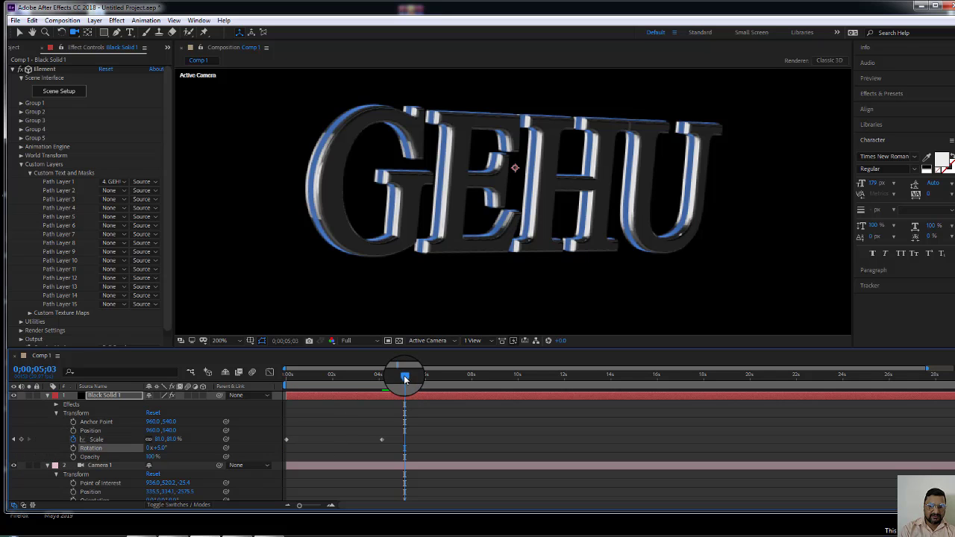
drag(405, 376, 221, 413)
key(space)
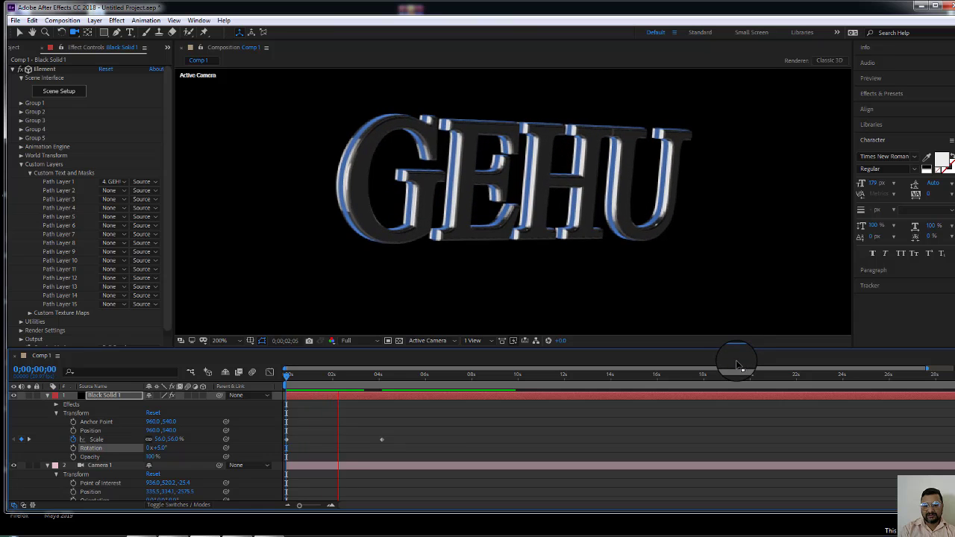
key(space)
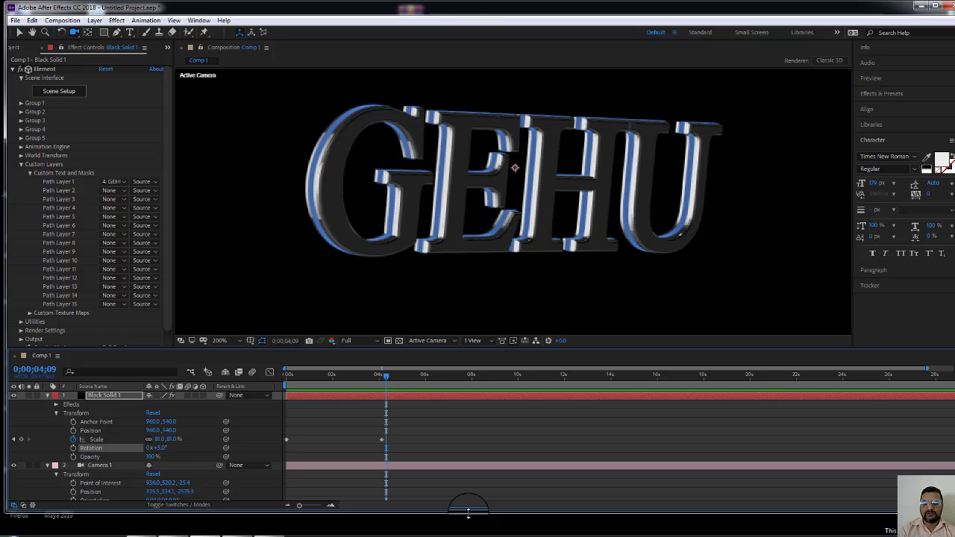
drag(468, 512, 472, 522)
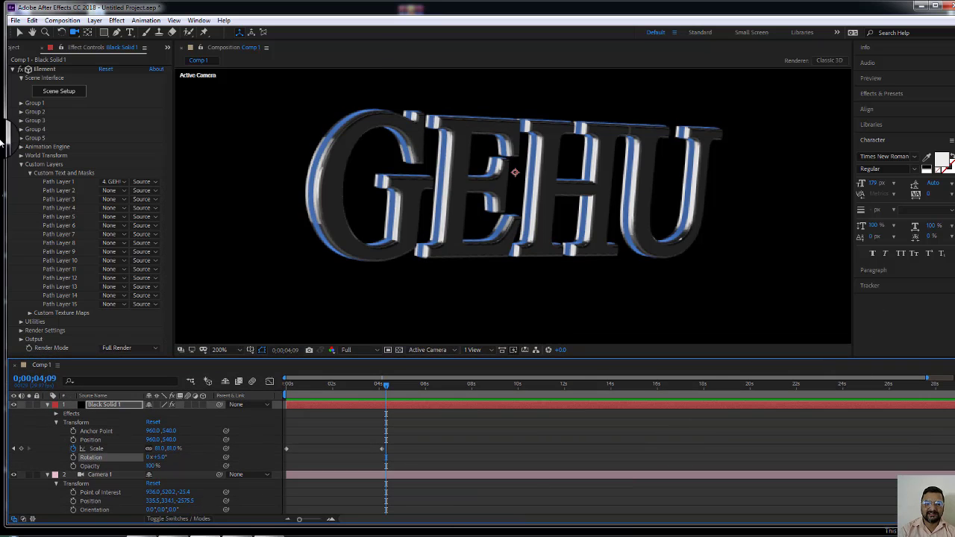